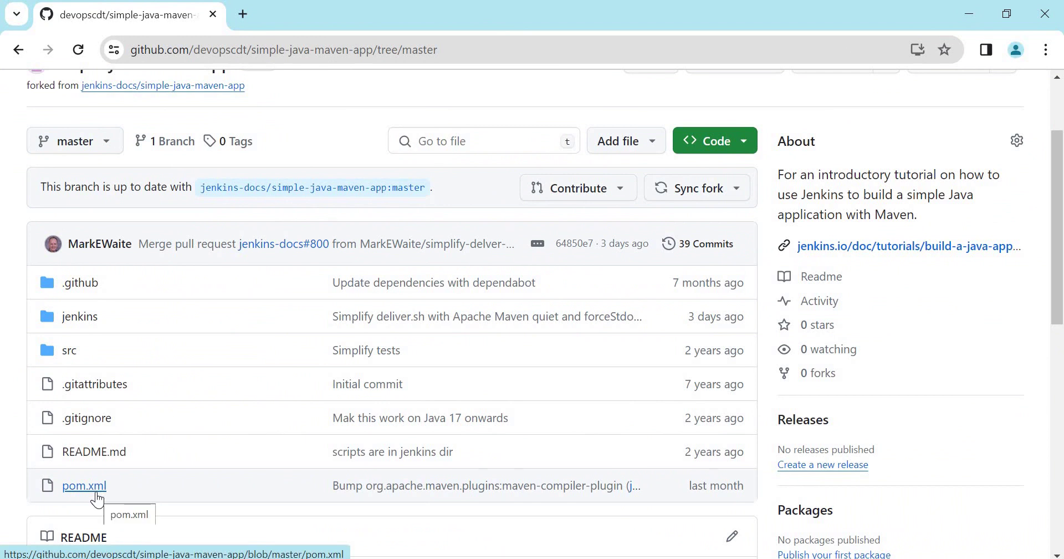
Go from the GitHub account menu through Settings and Developer settings to the Fine-grained tokens list.
click(84, 485)
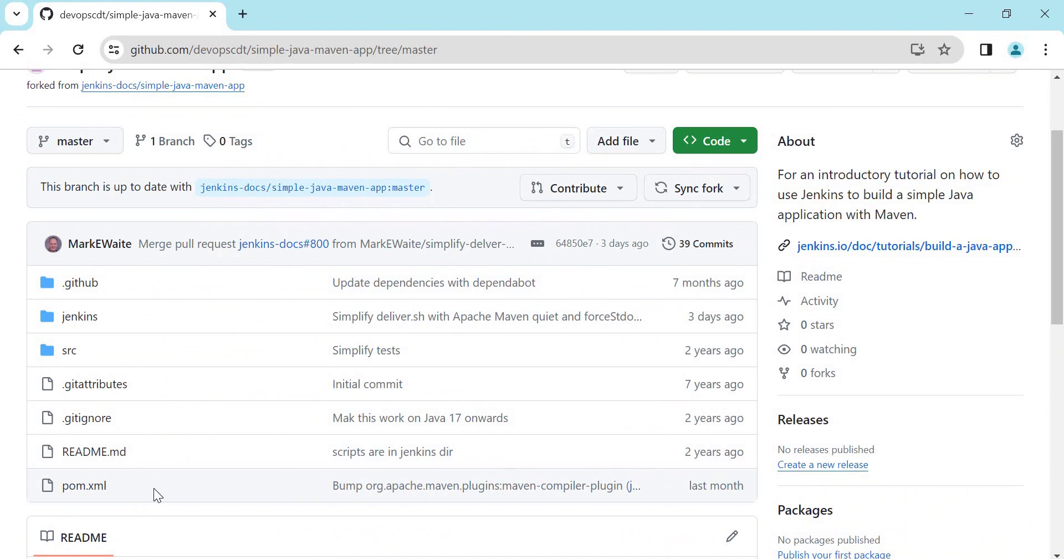
scroll(154, 488, up, 3)
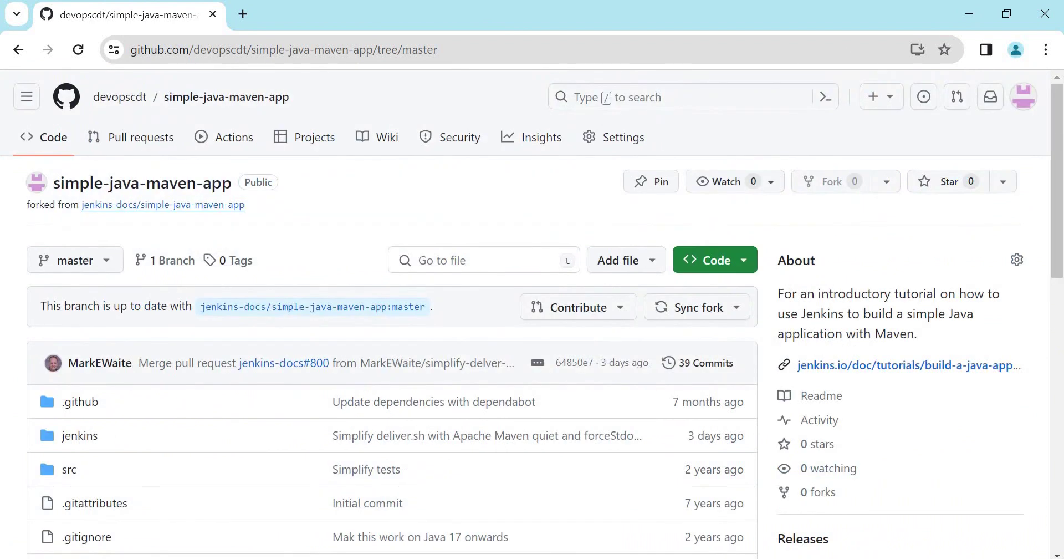
click(1034, 107)
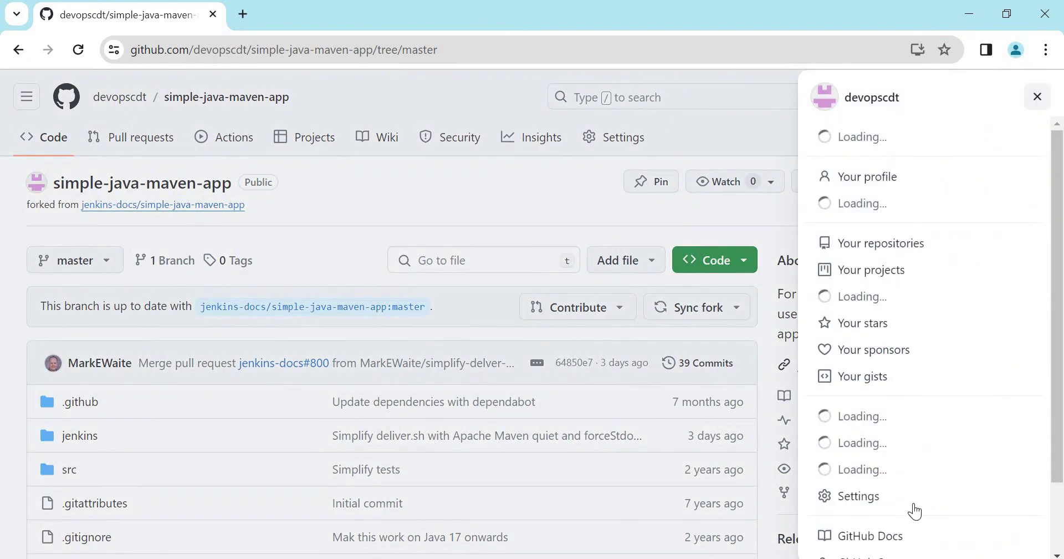
click(866, 497)
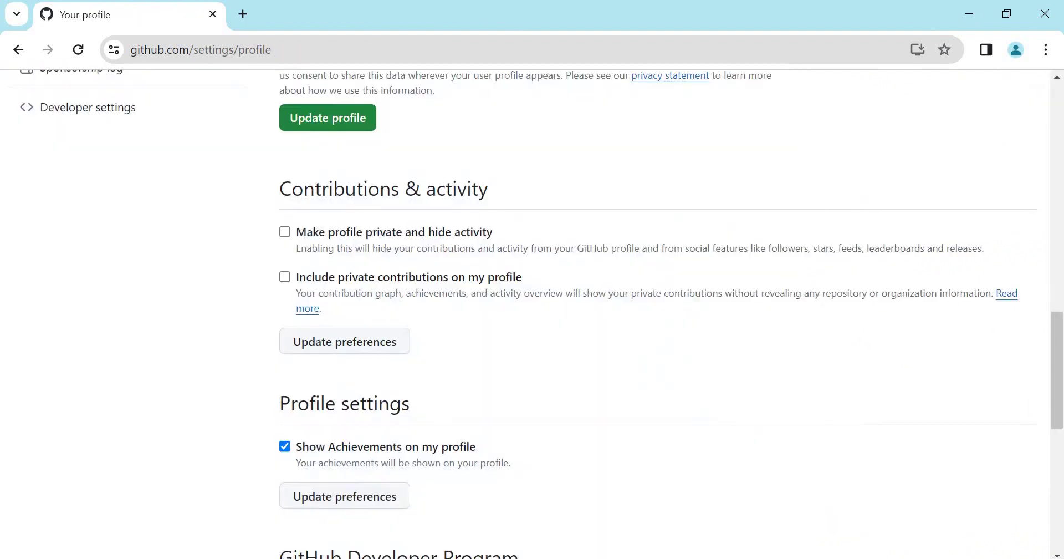
click(82, 107)
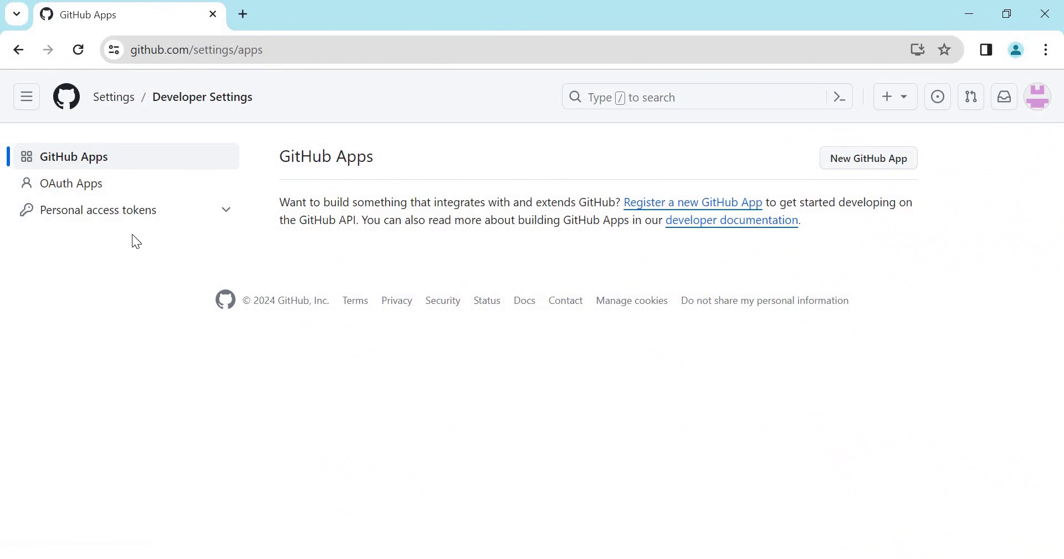
click(132, 216)
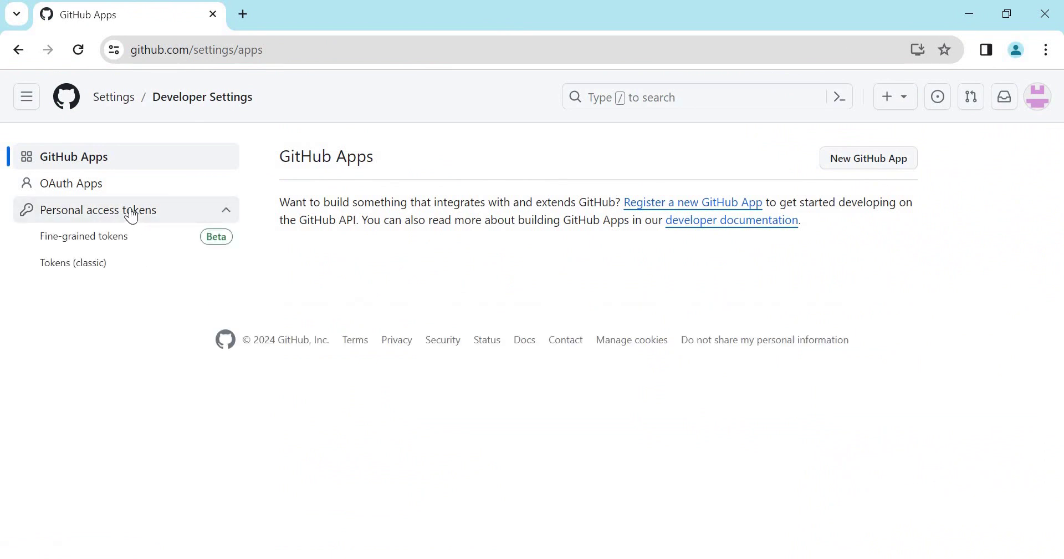
click(91, 244)
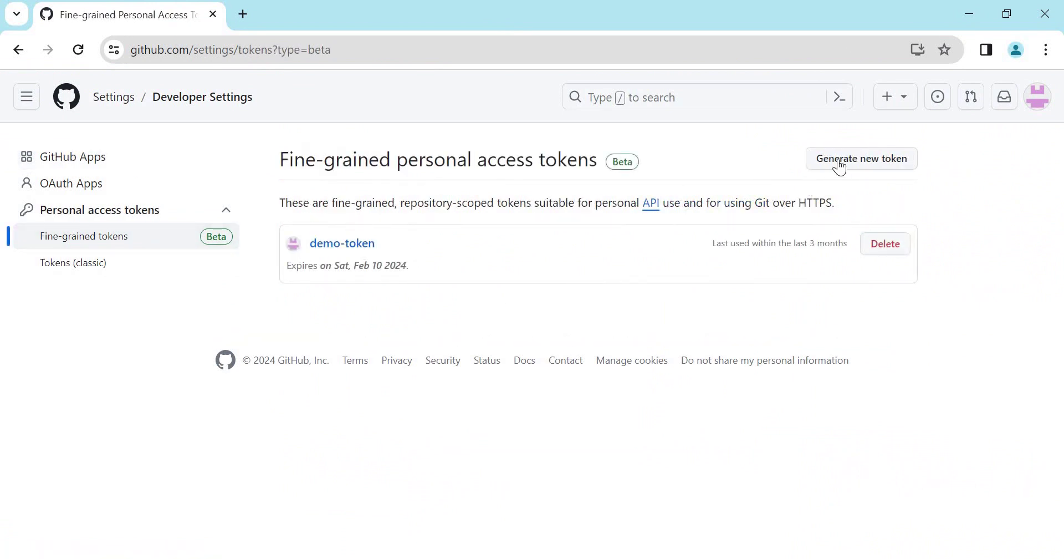
Start a new fine-grained token named maven-demo-token.
click(904, 165)
text(maven-demo)
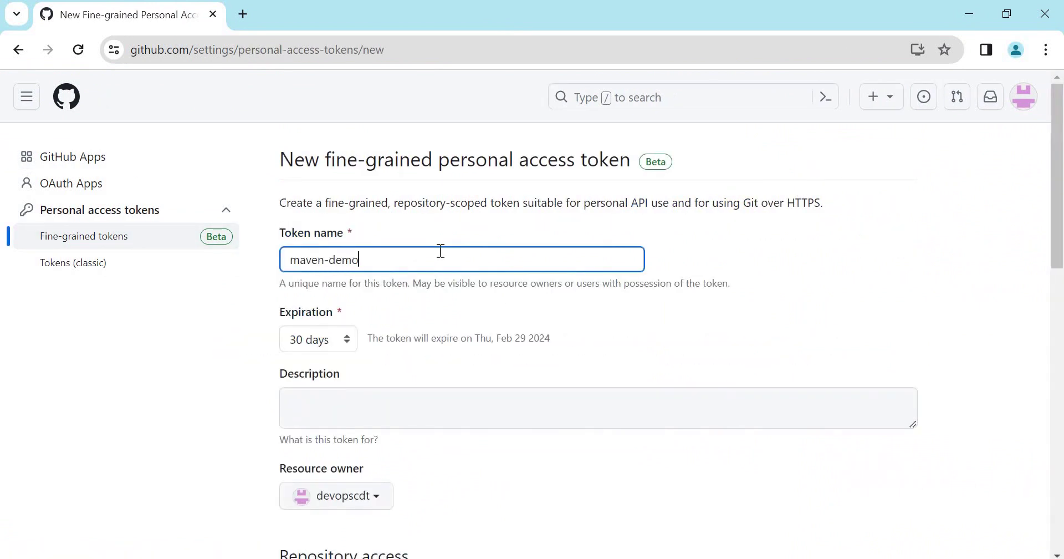
text(-token)
click(357, 361)
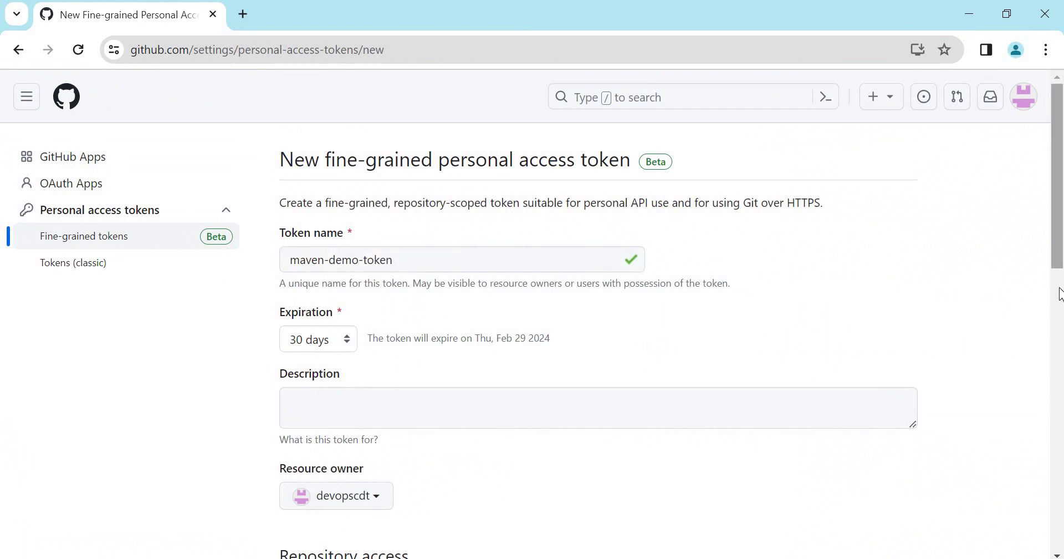
scroll(1062, 347, down, 1)
scroll(1063, 346, down, 5)
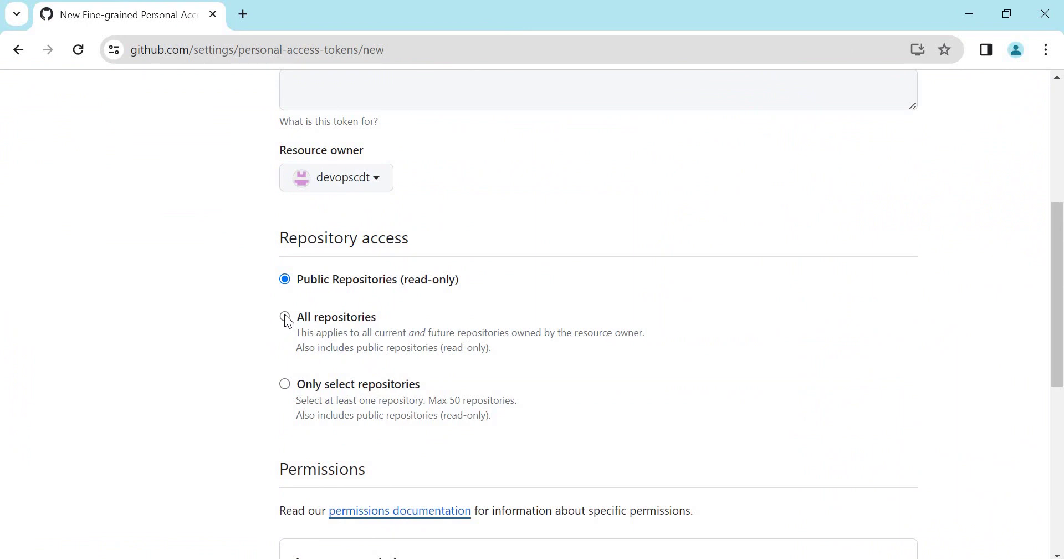
scroll(646, 255, down, 6)
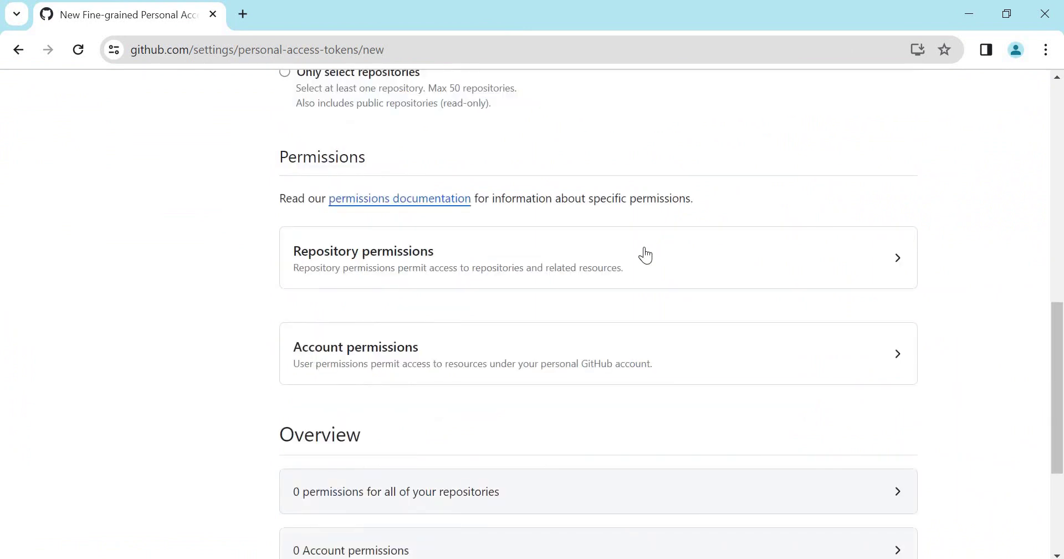
Give repository Contents read-and-write access and generate the token.
click(646, 255)
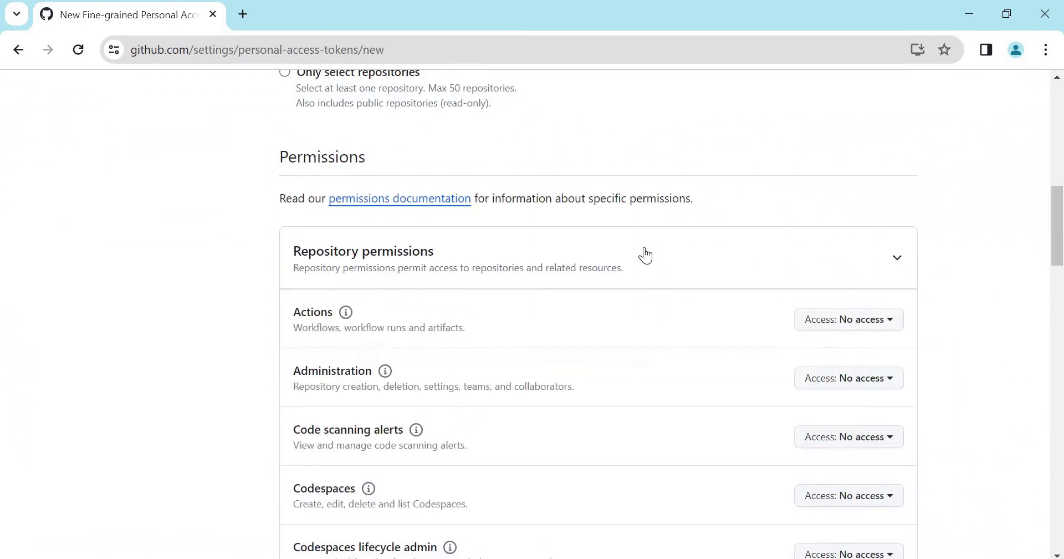
scroll(168, 401, down, 7)
click(863, 446)
scroll(863, 451, down, 3)
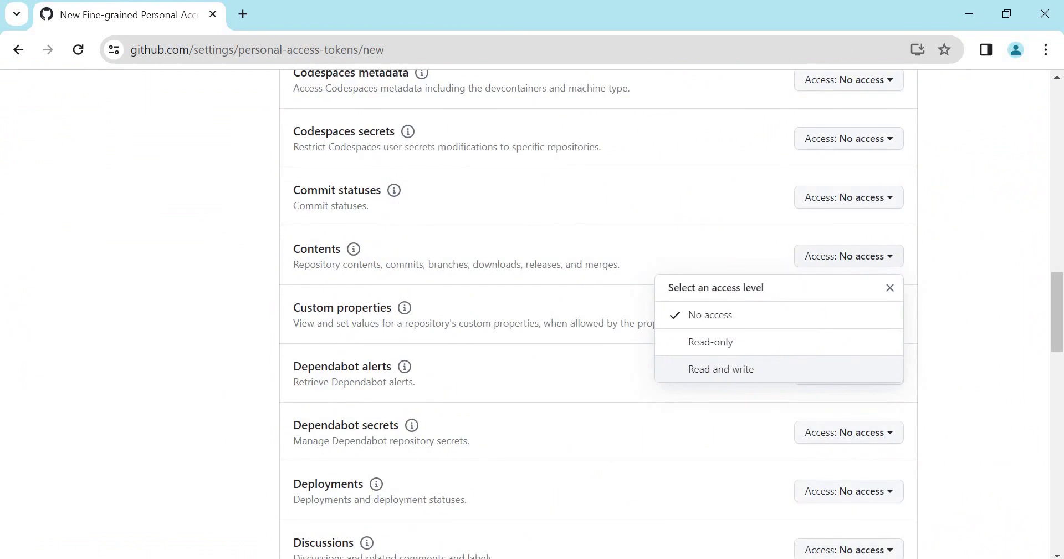
click(721, 377)
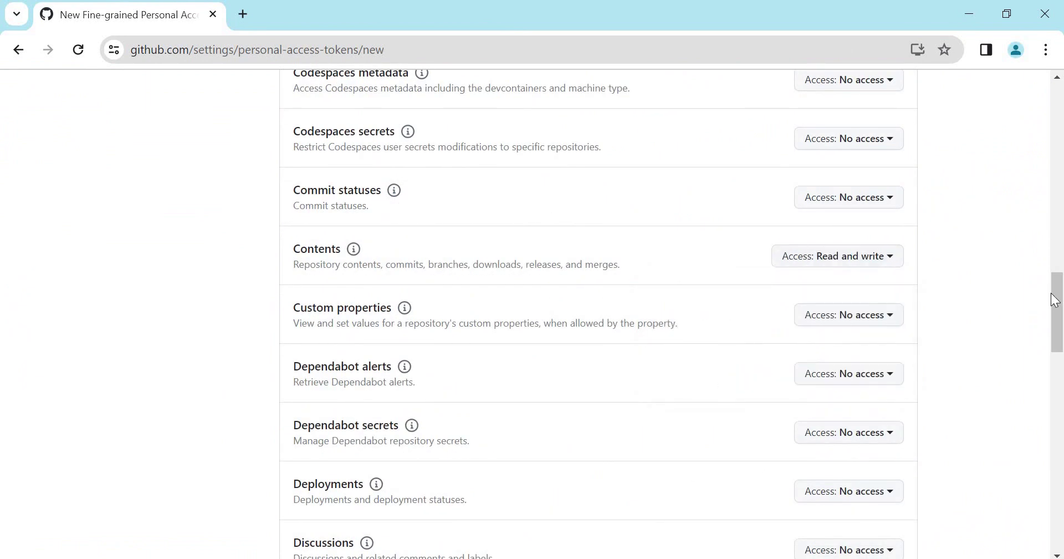
drag(1057, 304, 1058, 499)
click(317, 453)
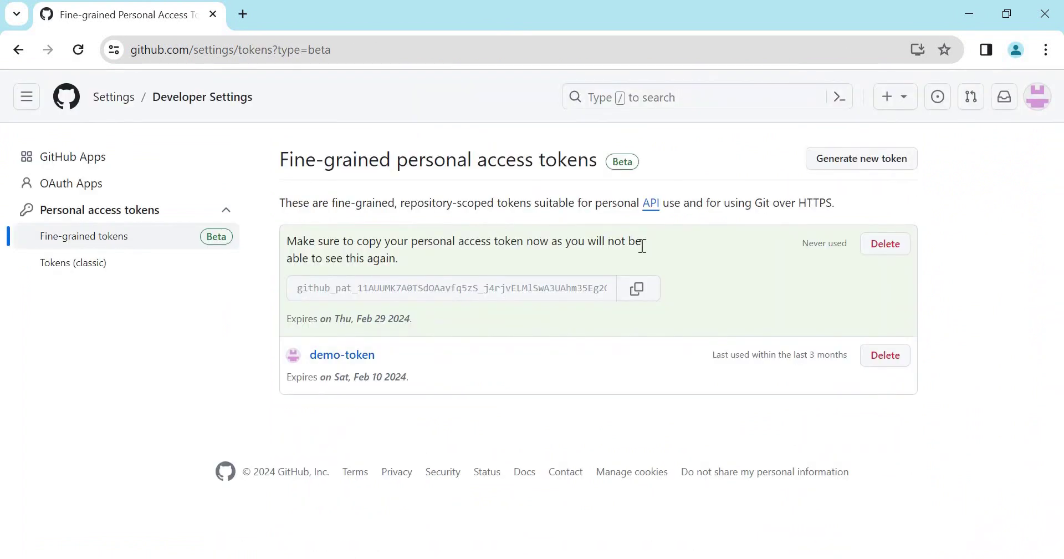
Copy the new token value and open the Credentials page under Manage Jenkins.
click(633, 290)
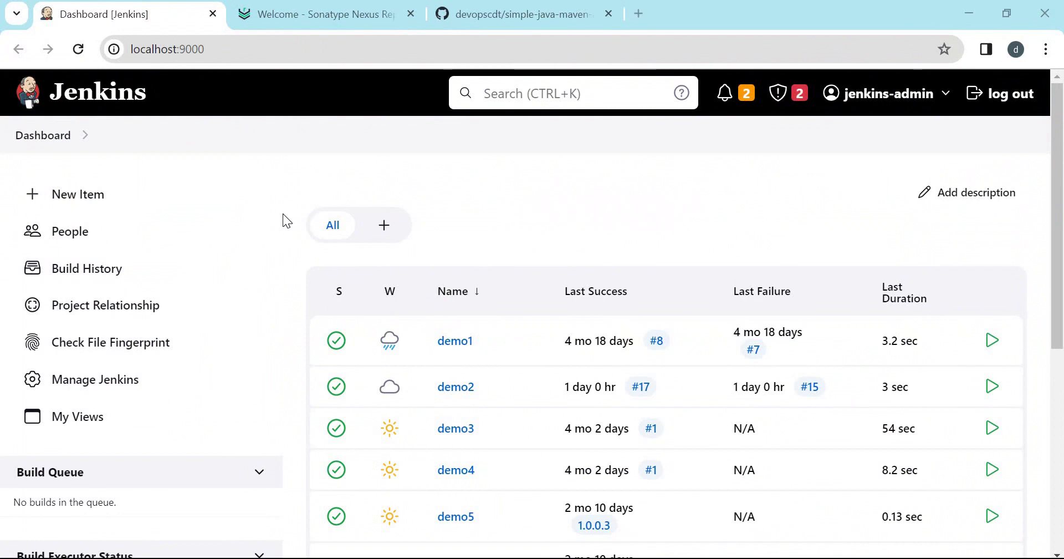
click(92, 388)
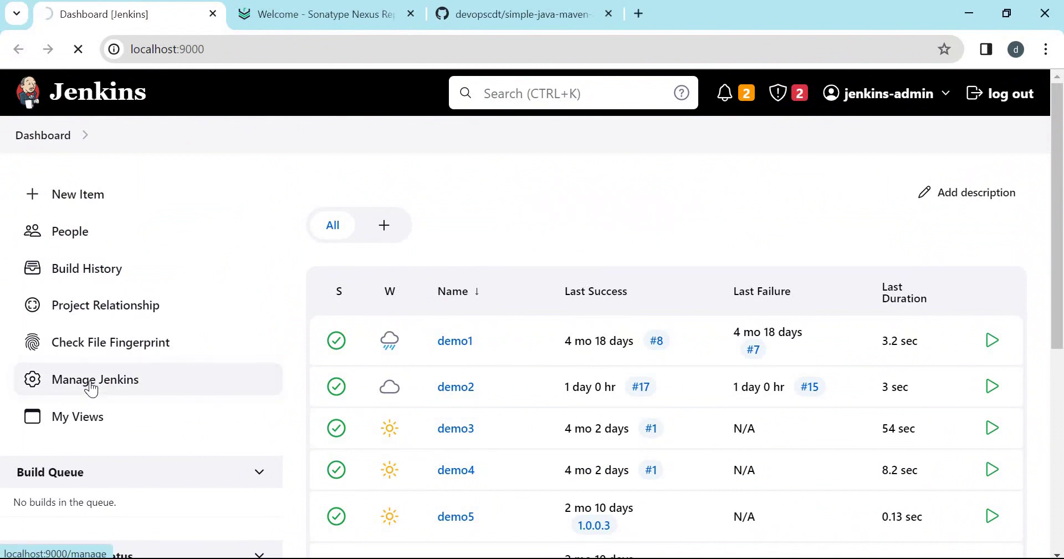
scroll(770, 311, down, 8)
click(770, 311)
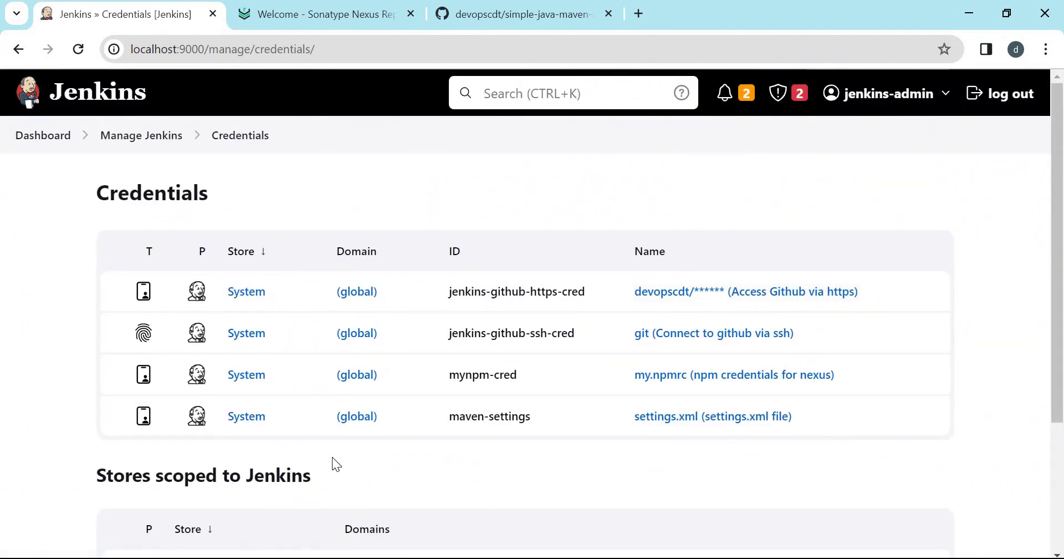
Add a global credential with the GitHub username, the token as password, and ID github-credentials-maven.
click(353, 417)
click(892, 206)
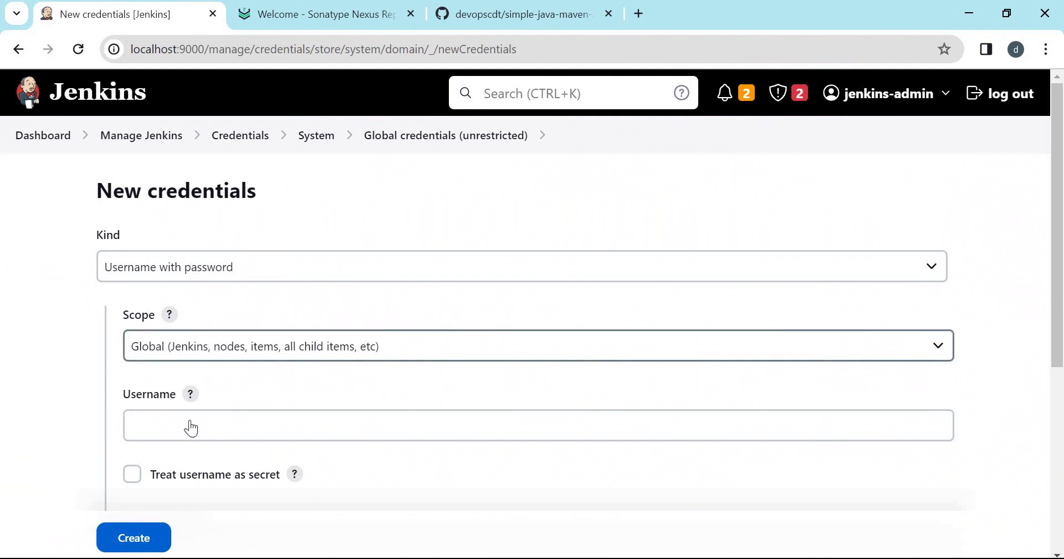
click(180, 425)
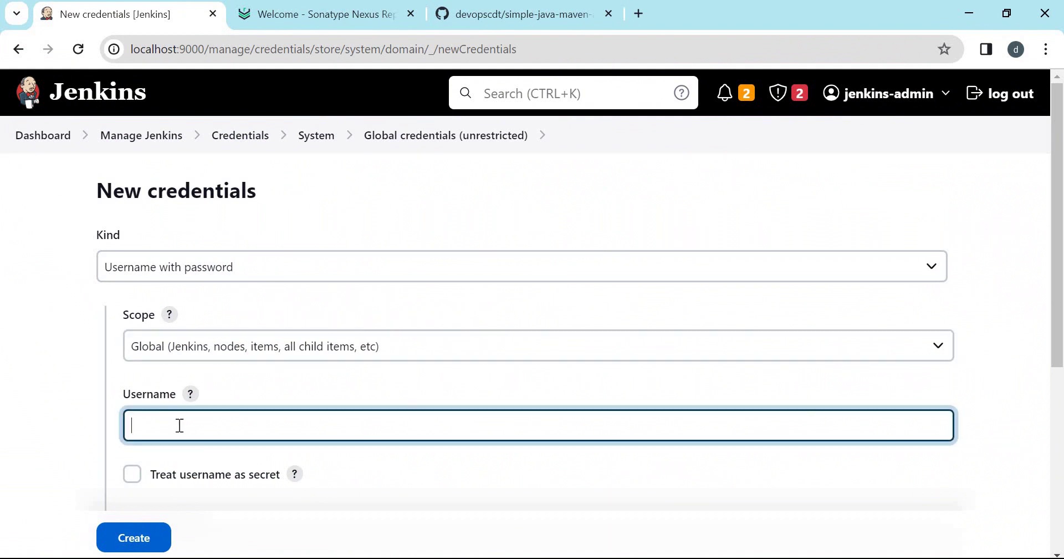
key(ctrl+v)
key(Tab)
key(Tab)
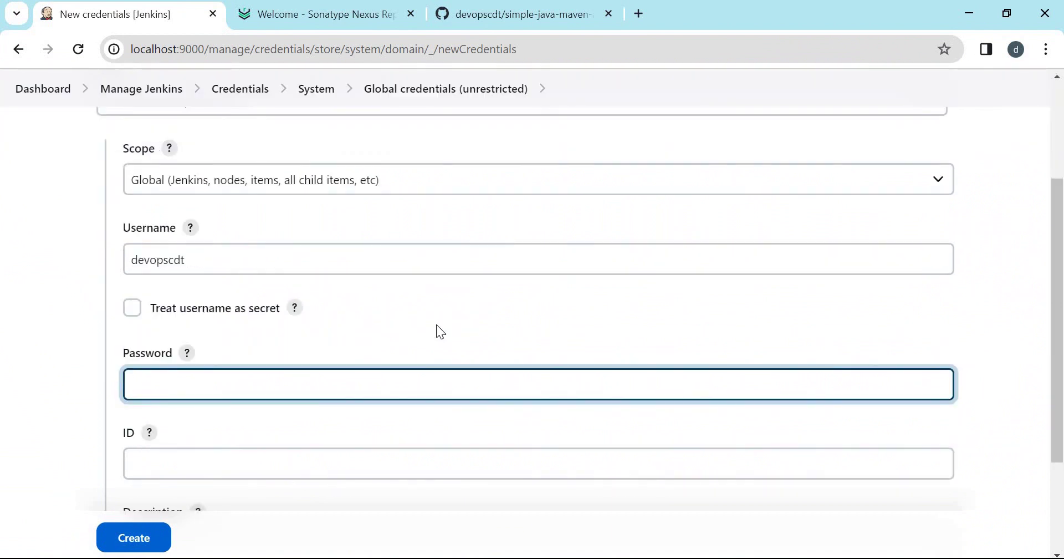
key(alt+Tab)
key(alt+Tab)
key(ctrl+v)
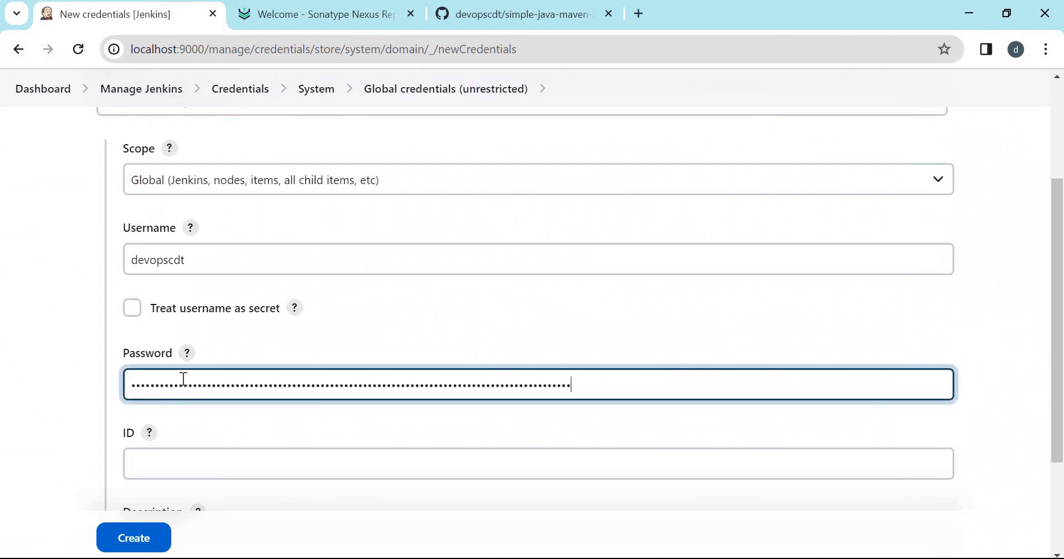
key(Tab)
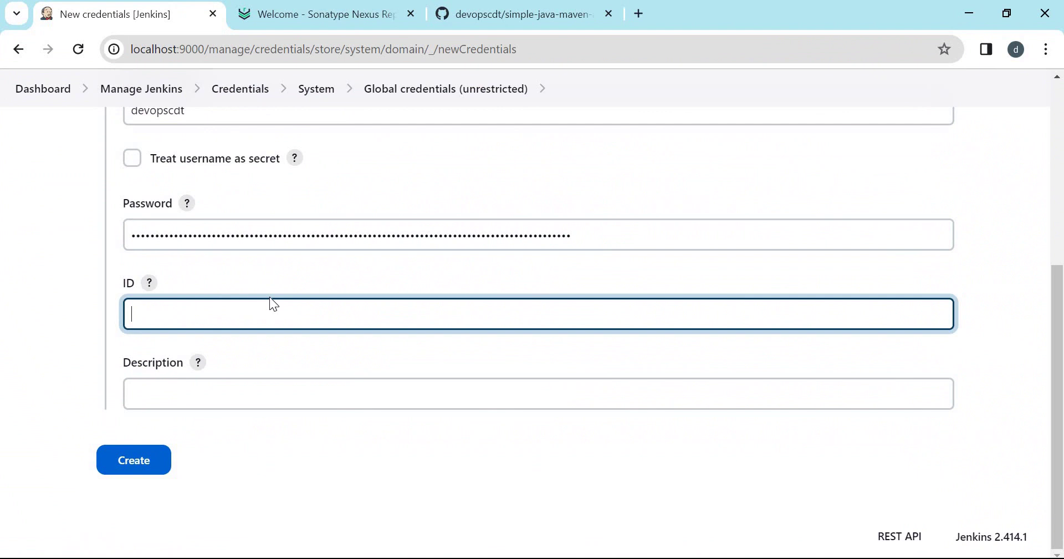
key(ctrl+v)
click(150, 403)
Enter 'Access github from jenkins' as the credential description.
key(ctrl+v)
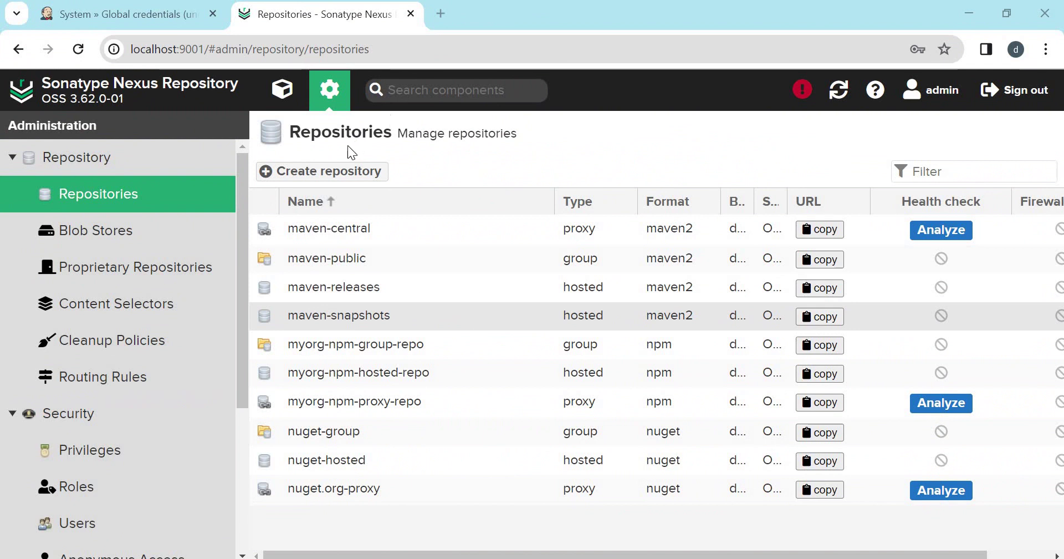
Begin a maven2 (proxy) repository named myorg-maven-proxy-repo.
click(327, 172)
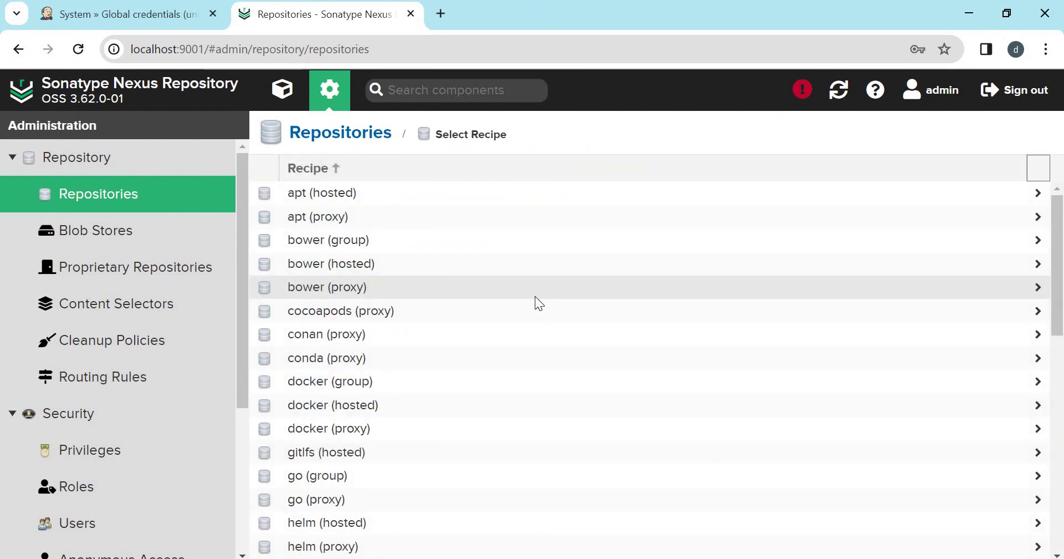
scroll(534, 296, down, 5)
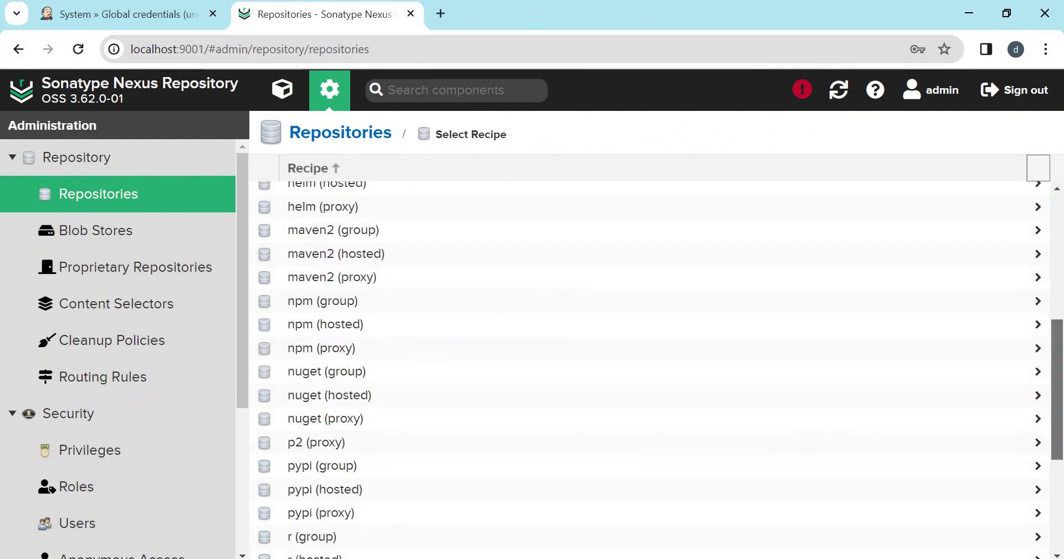
scroll(477, 422, up, 1)
click(335, 321)
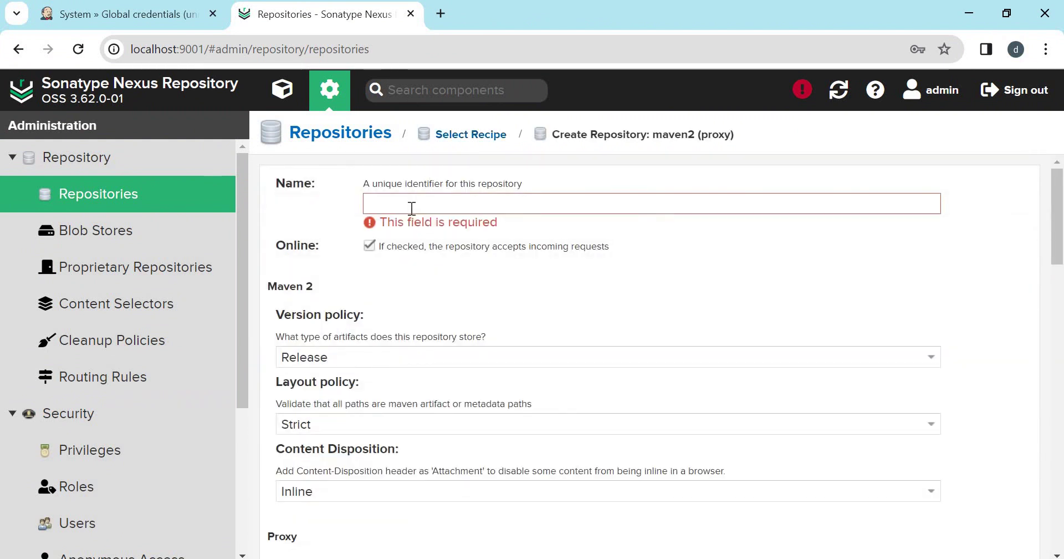
click(408, 206)
key(ctrl+v)
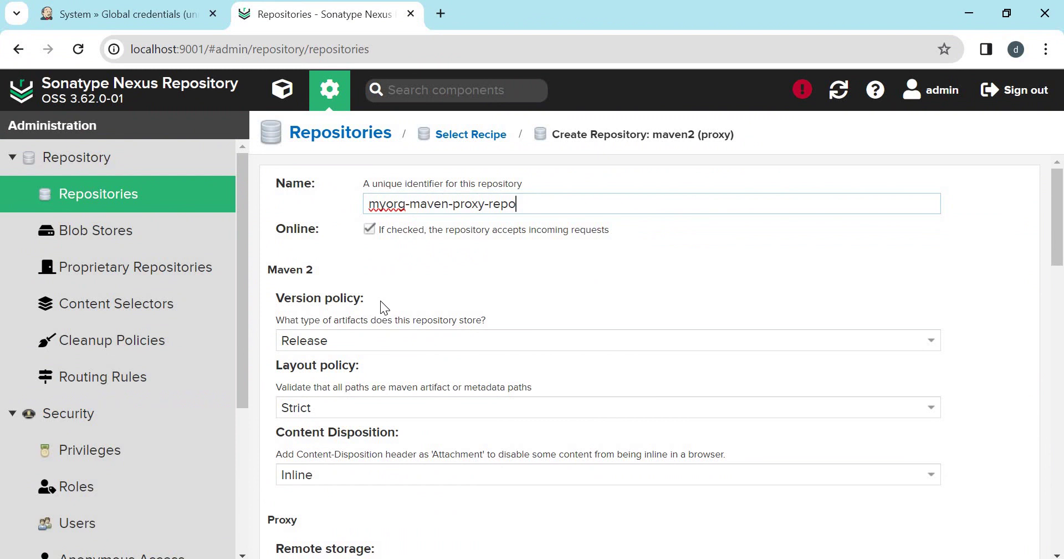
scroll(380, 300, down, 4)
drag(508, 347, 666, 353)
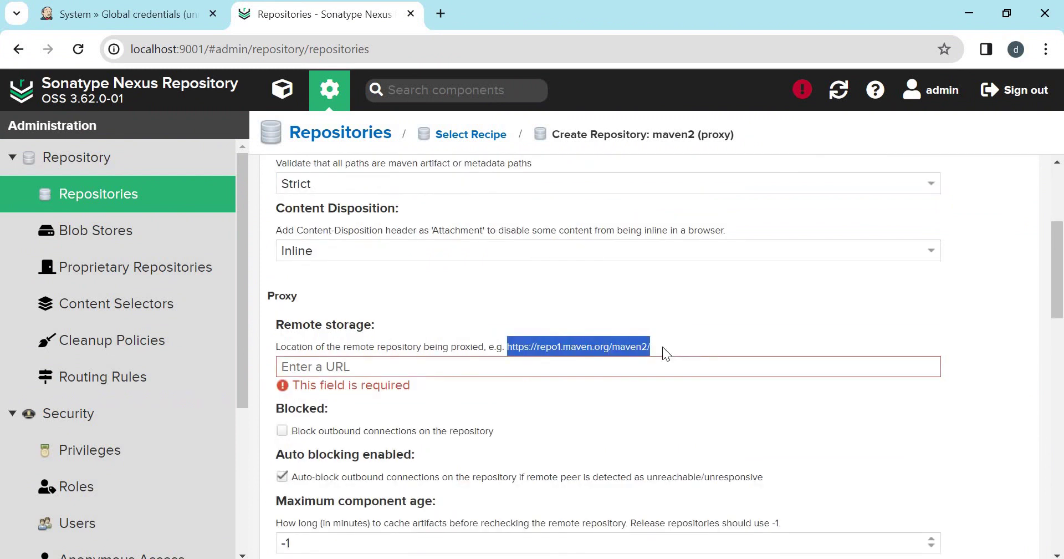
key(ctrl+c)
click(533, 367)
key(ctrl+v)
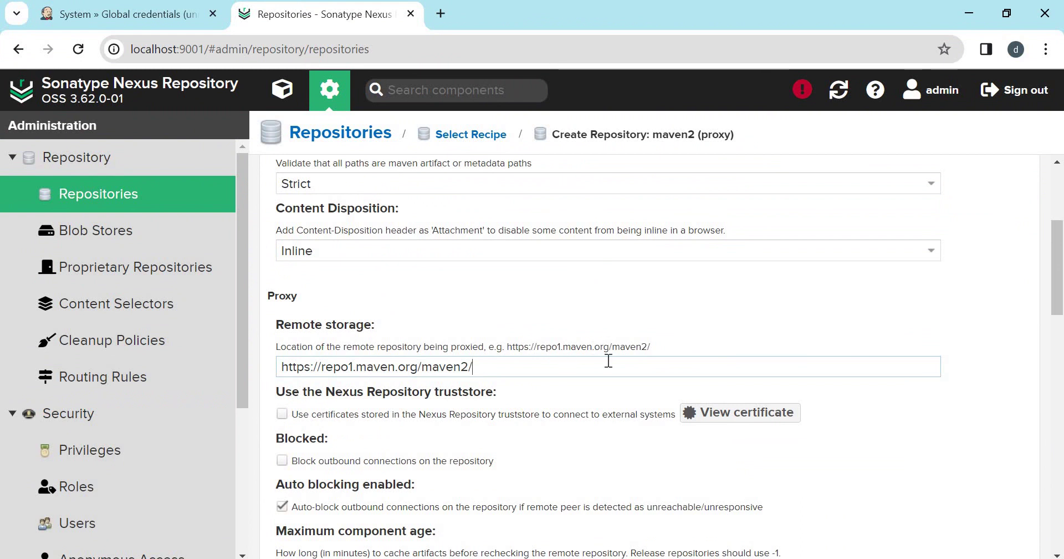
scroll(609, 360, up, 2)
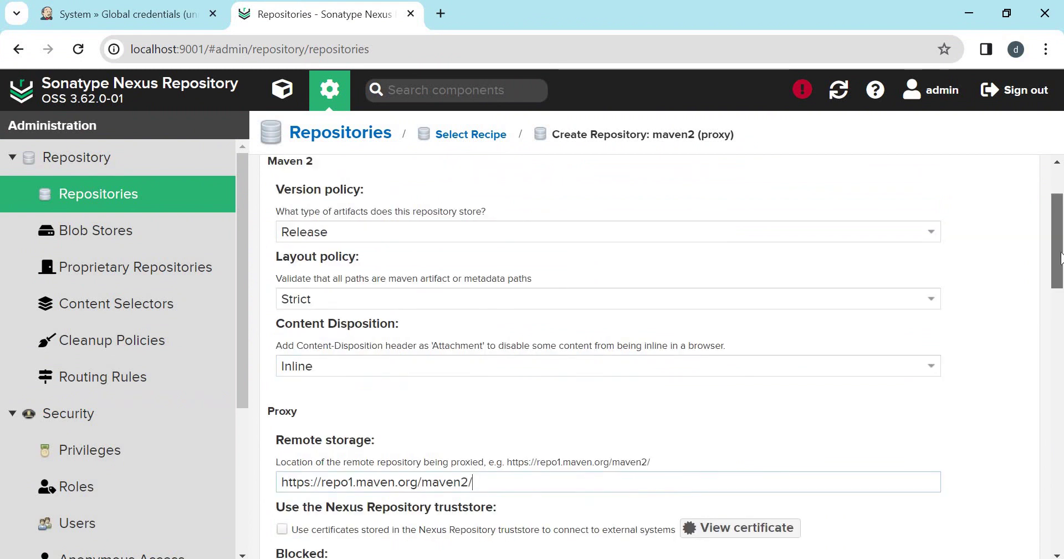
drag(1060, 258, 1060, 519)
click(311, 542)
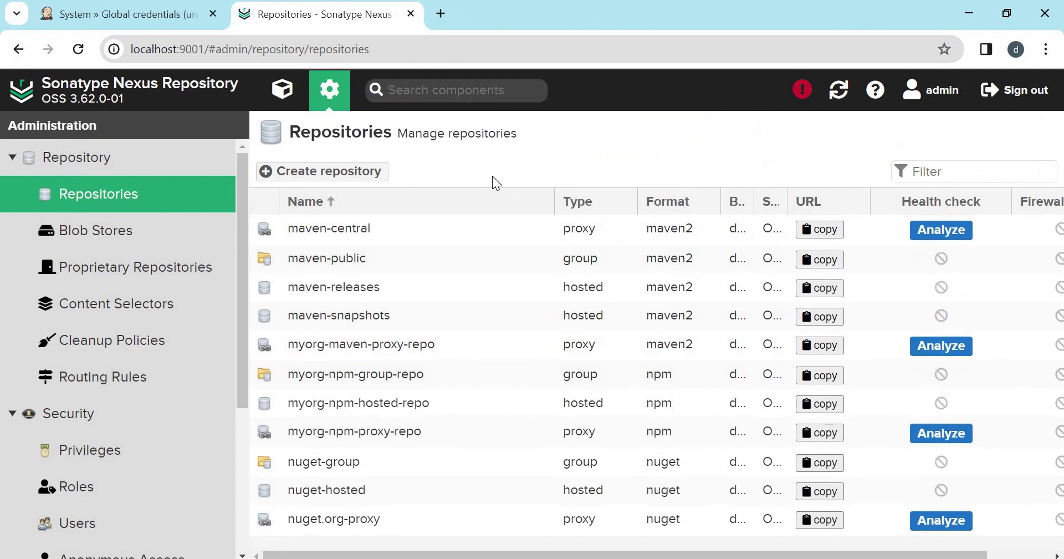
click(325, 172)
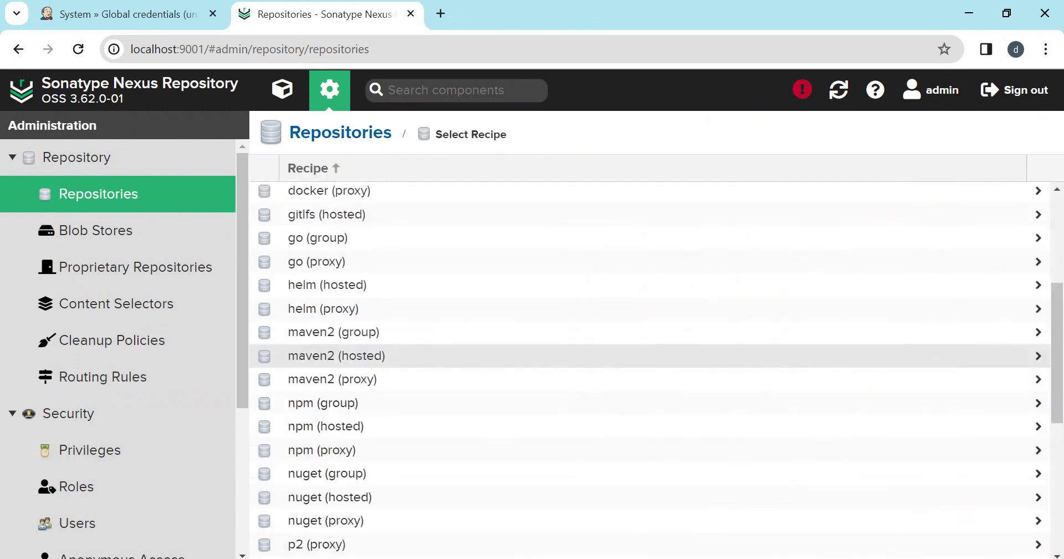
Create maven2 hosted repo myorg-maven-hosted-repo with Snapshot version policy and Disable redeploy.
click(356, 357)
text(myorg-maven-hosted-repo)
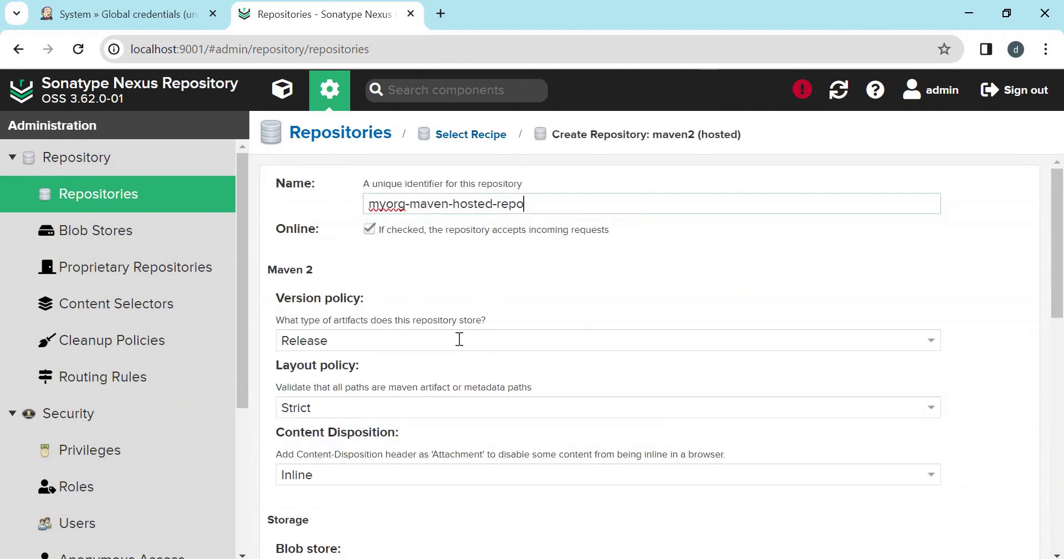
click(459, 340)
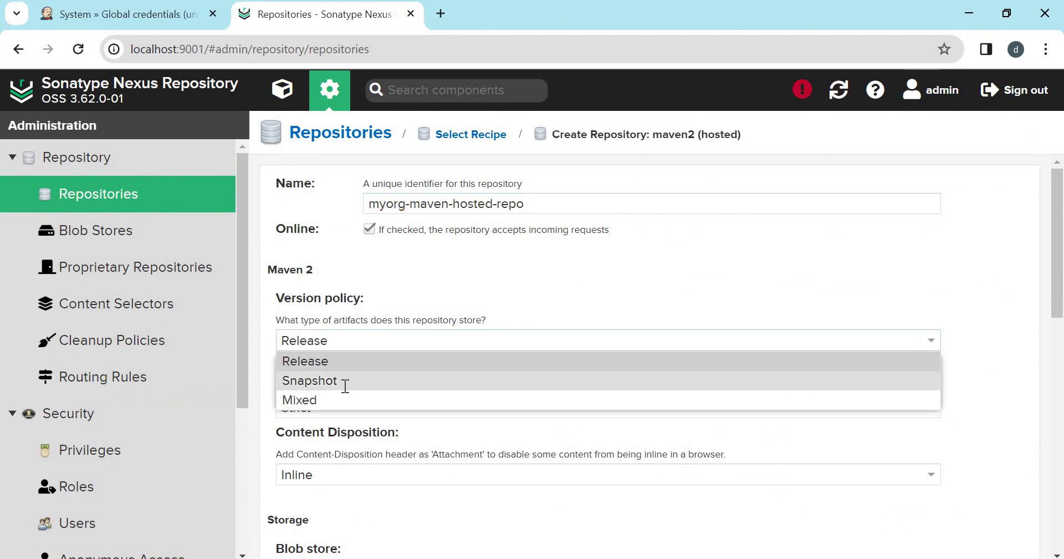
click(345, 380)
scroll(598, 292, down, 5)
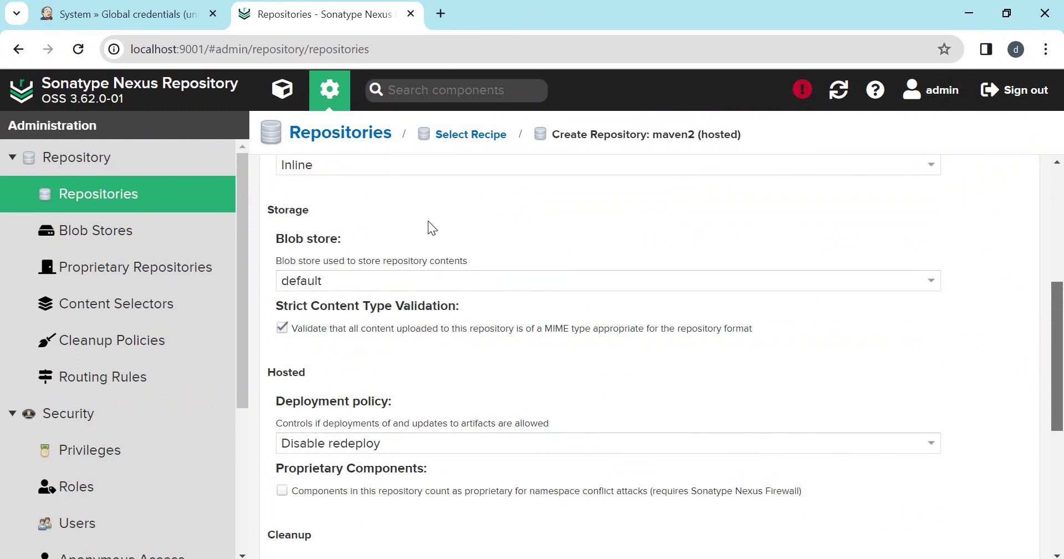
click(340, 443)
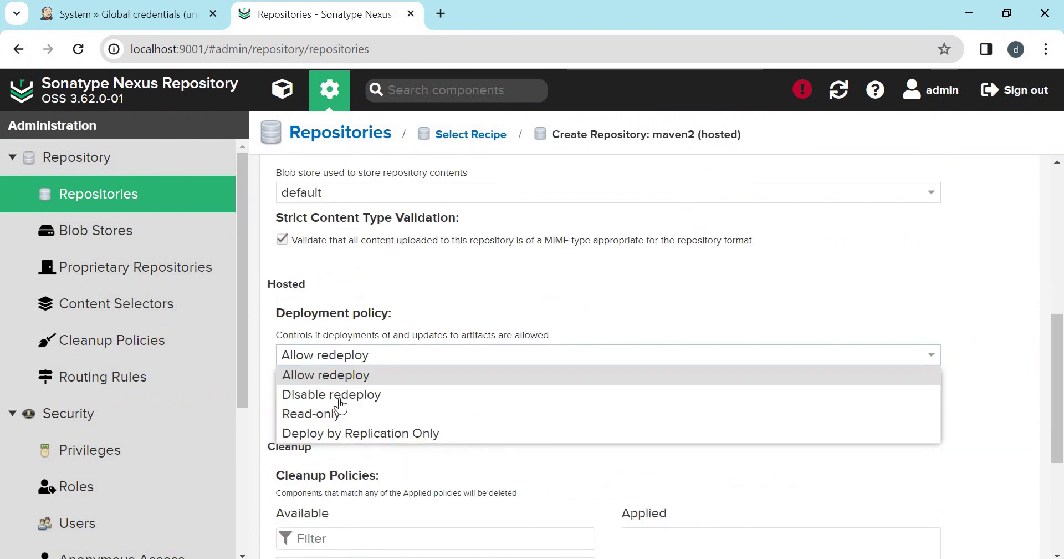
click(340, 395)
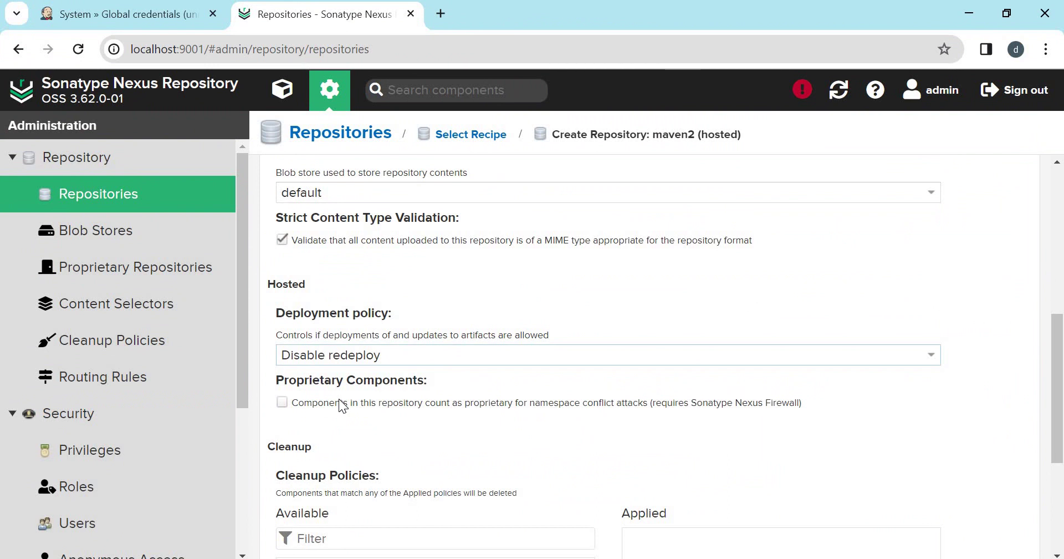
scroll(338, 398, down, 4)
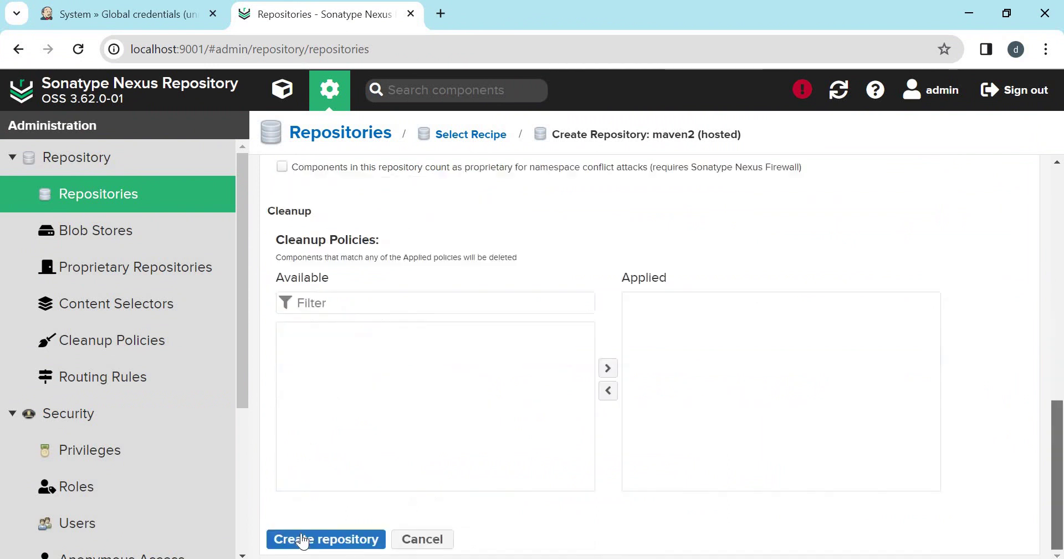
click(326, 539)
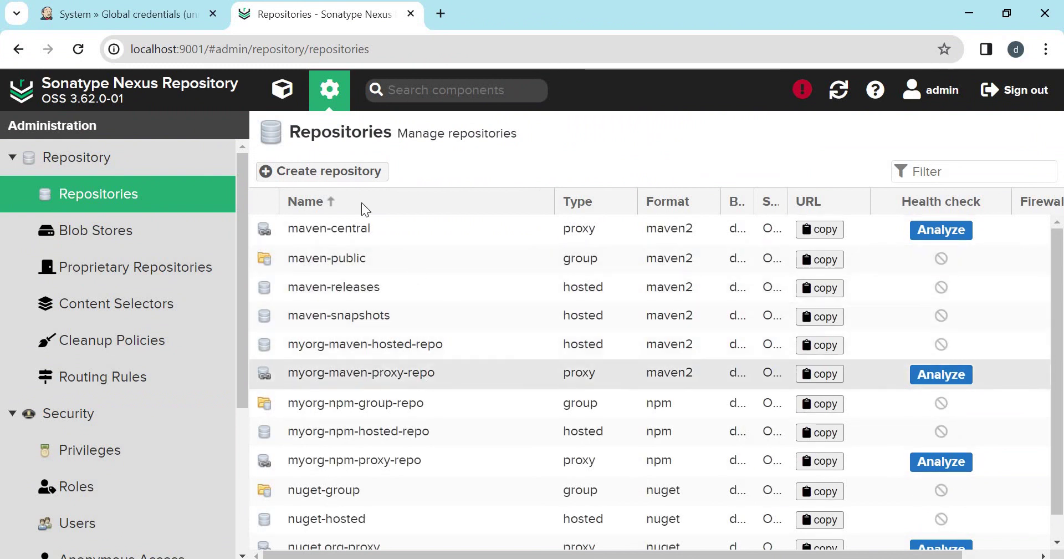
click(326, 171)
Create maven2 group myorg-maven-group-repo with myorg-maven-proxy-repo and myorg-maven-hosted-repo as members.
click(386, 201)
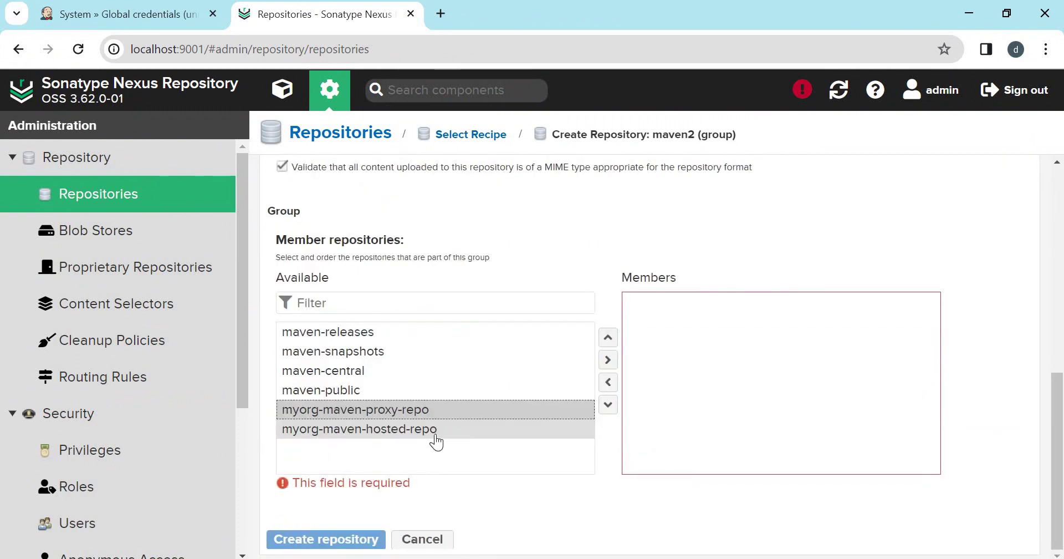
ctrl+click(435, 435)
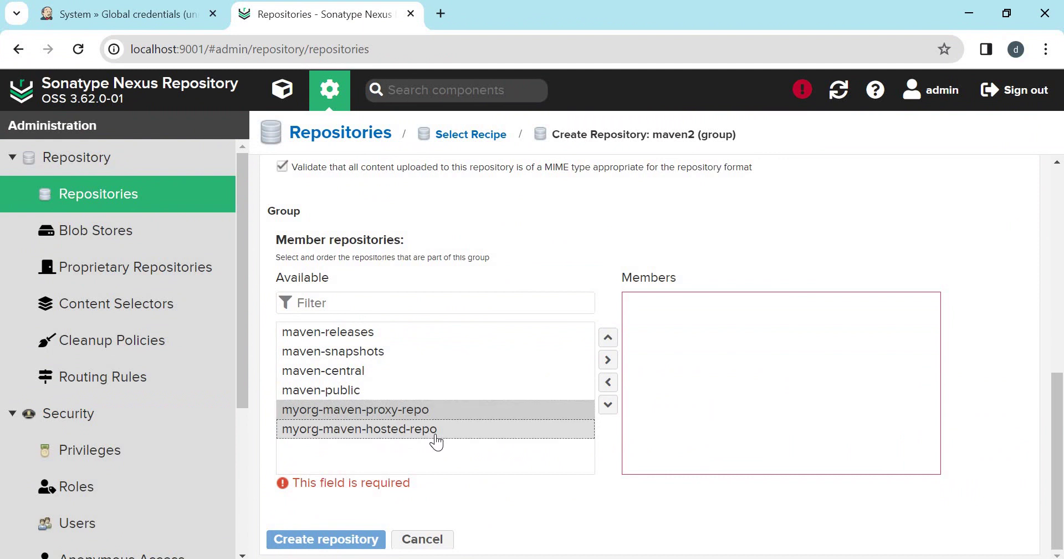
click(608, 366)
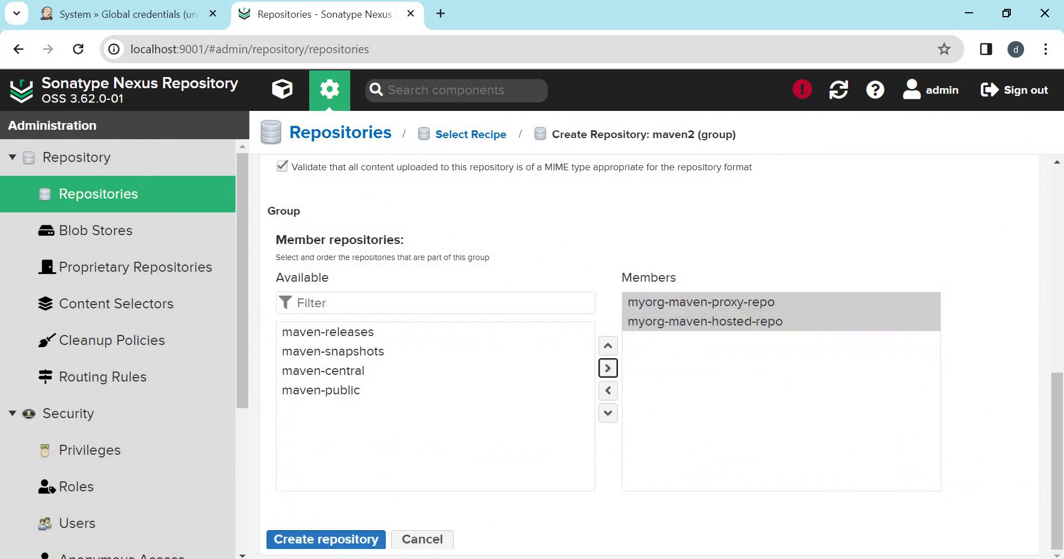
click(327, 542)
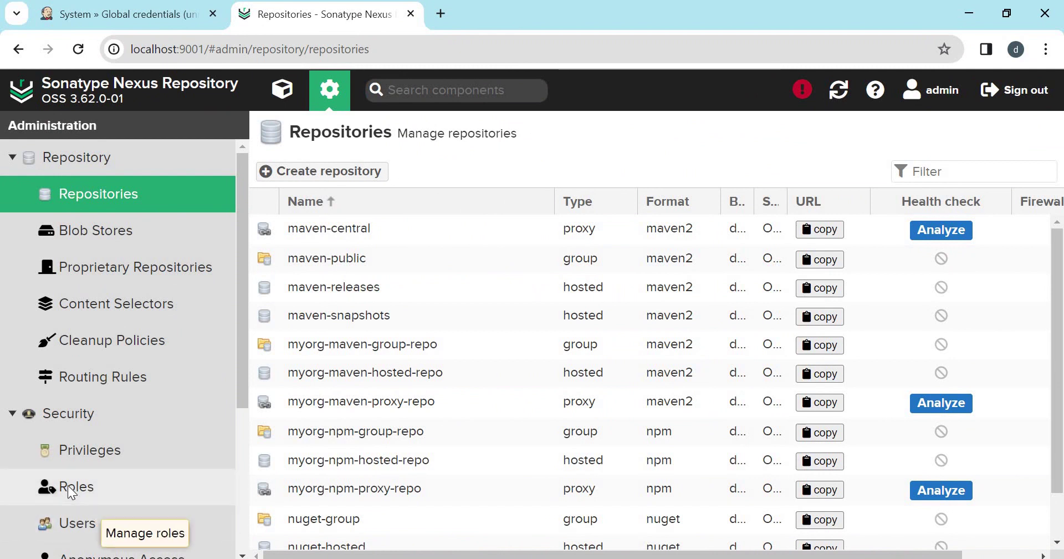
click(68, 486)
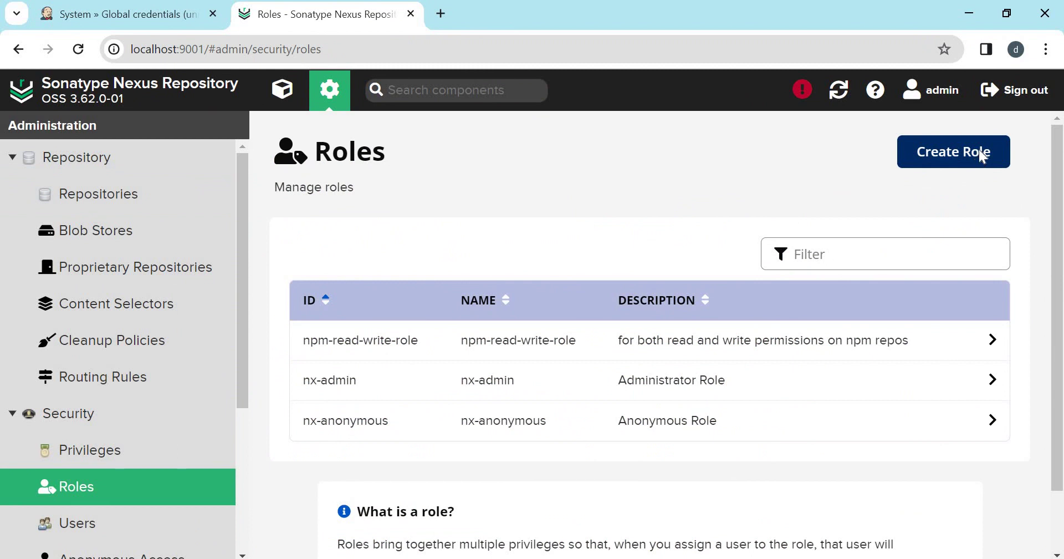
Define a Nexus role myorg-maven-role described 'For permissions on the maven repos'.
click(982, 155)
click(413, 294)
click(427, 335)
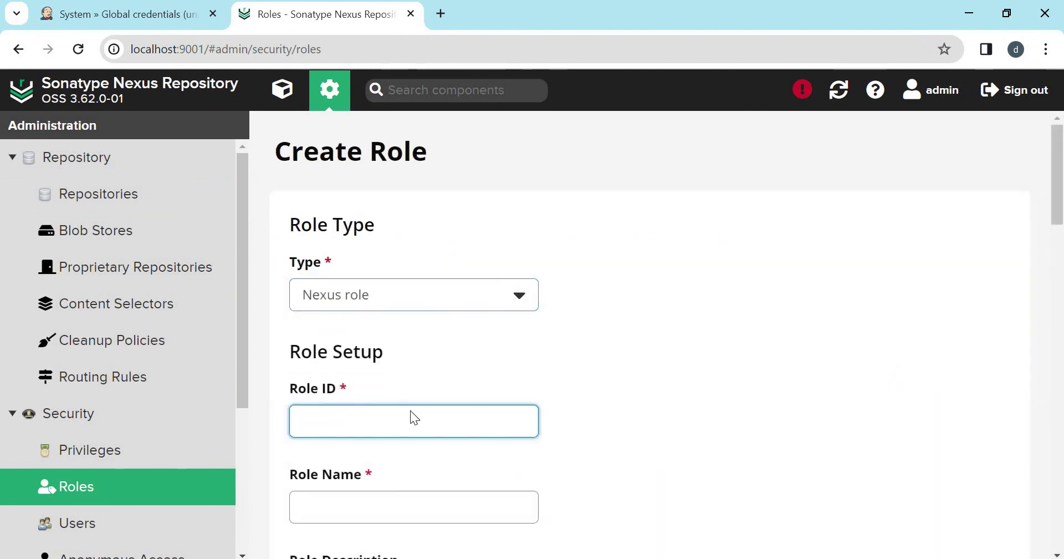
text(myorg-maven-role)
key(Tab)
text(myorg-maven-role)
scroll(463, 333, down, 5)
click(462, 246)
text(For )
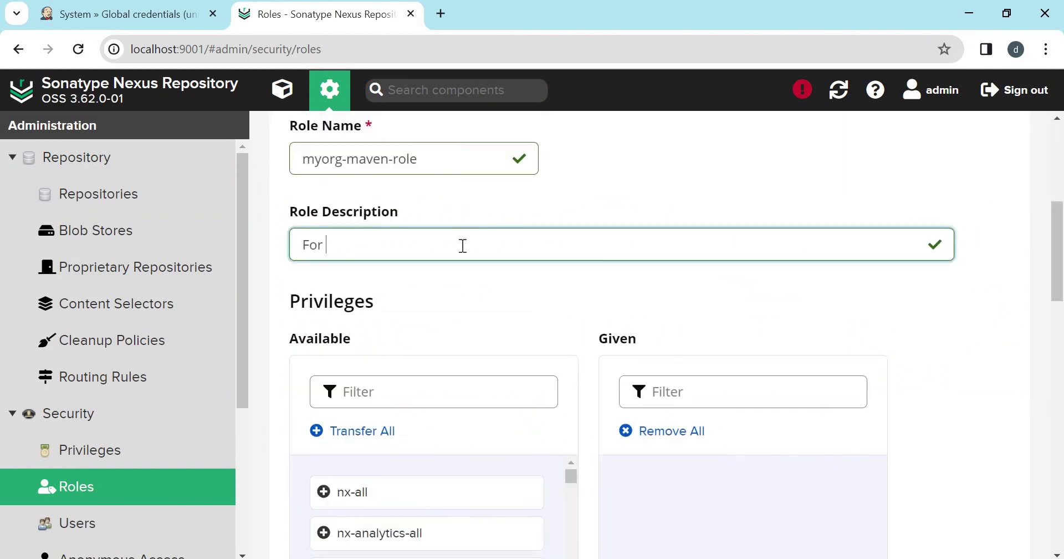
text(permissions on the maven repos)
drag(1061, 249, 1062, 299)
scroll(1061, 300, up, 1)
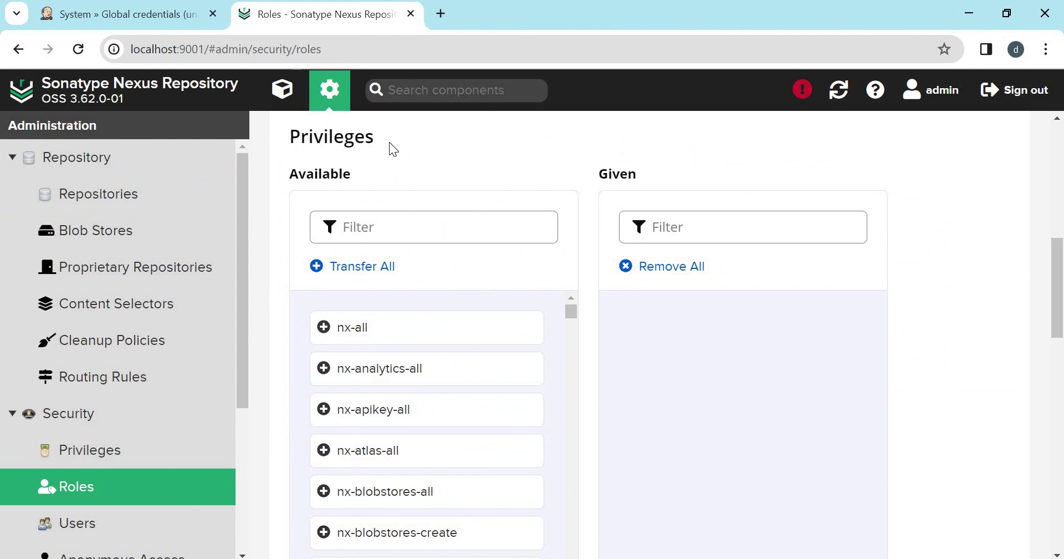
scroll(462, 235, up, 2)
Filter privileges by 'myorg', grant group browse/read and hosted edit, and save the role.
click(334, 344)
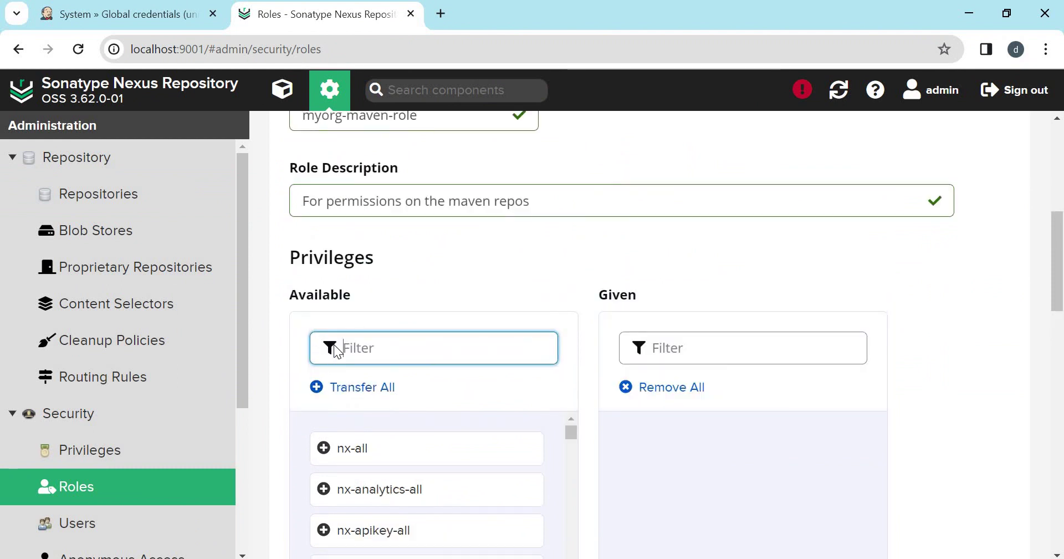
text(myorg)
scroll(484, 165, down, 4)
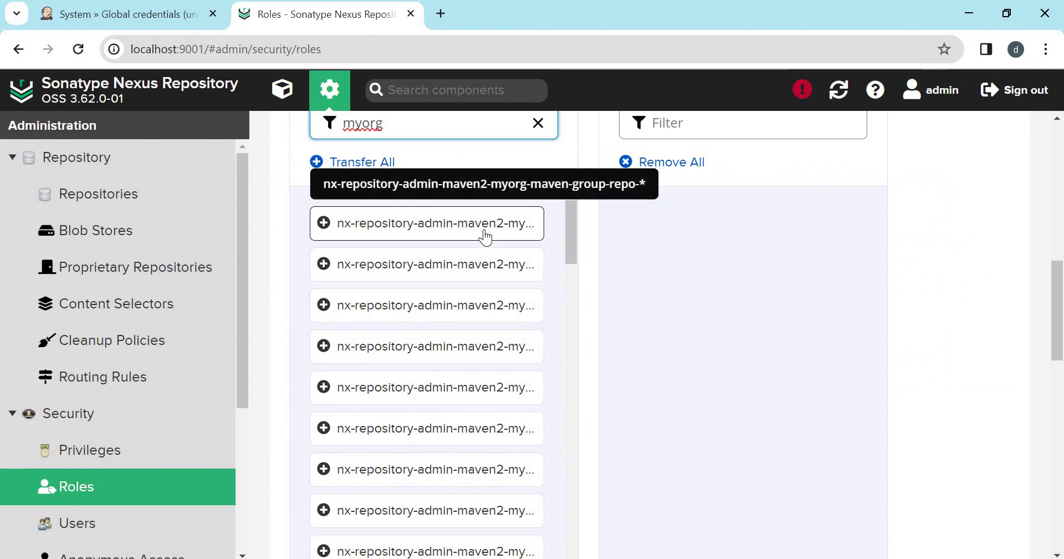
scroll(499, 236, down, 5)
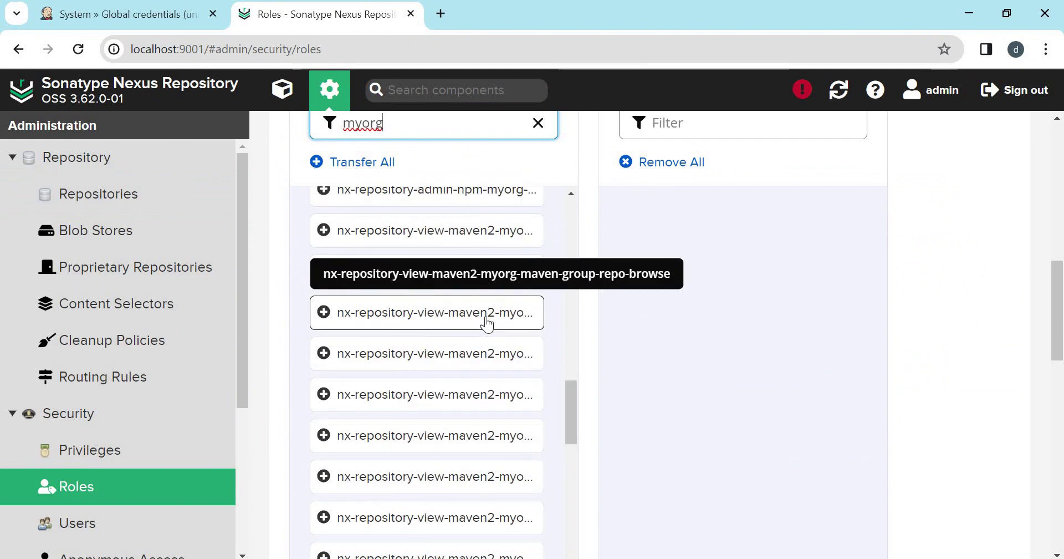
click(487, 313)
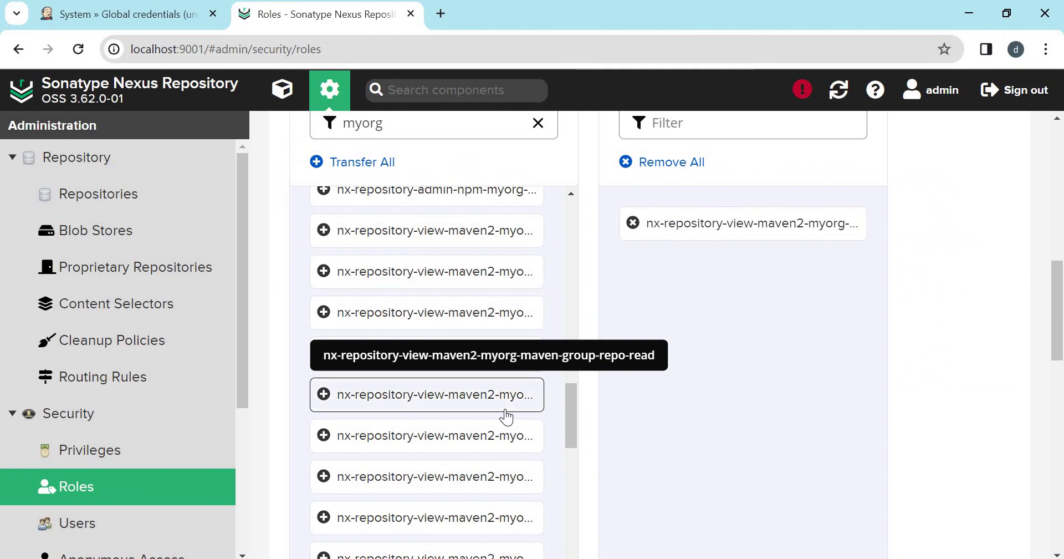
click(506, 416)
scroll(498, 319, down, 1)
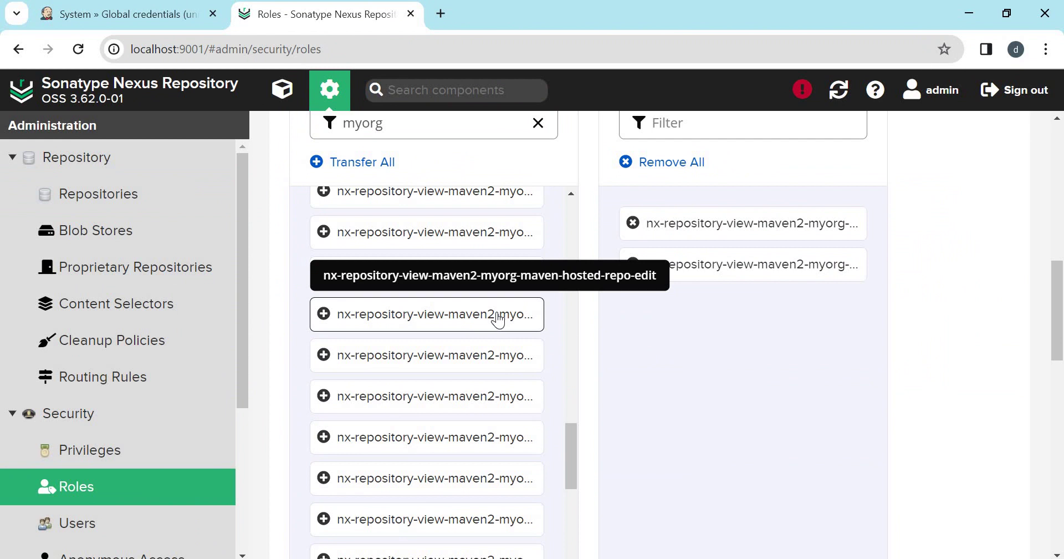
click(498, 318)
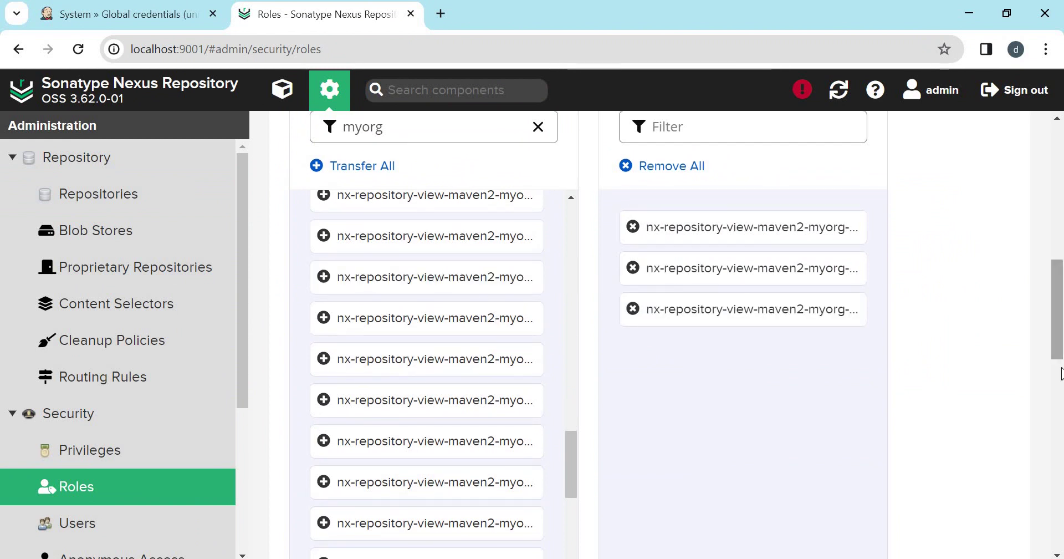
scroll(1061, 372, down, 5)
click(992, 489)
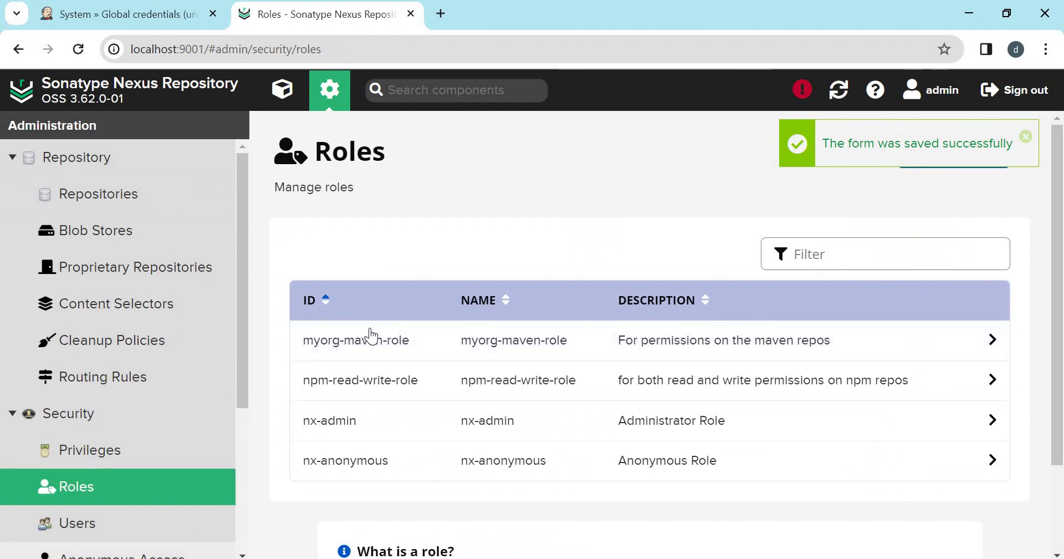
click(74, 524)
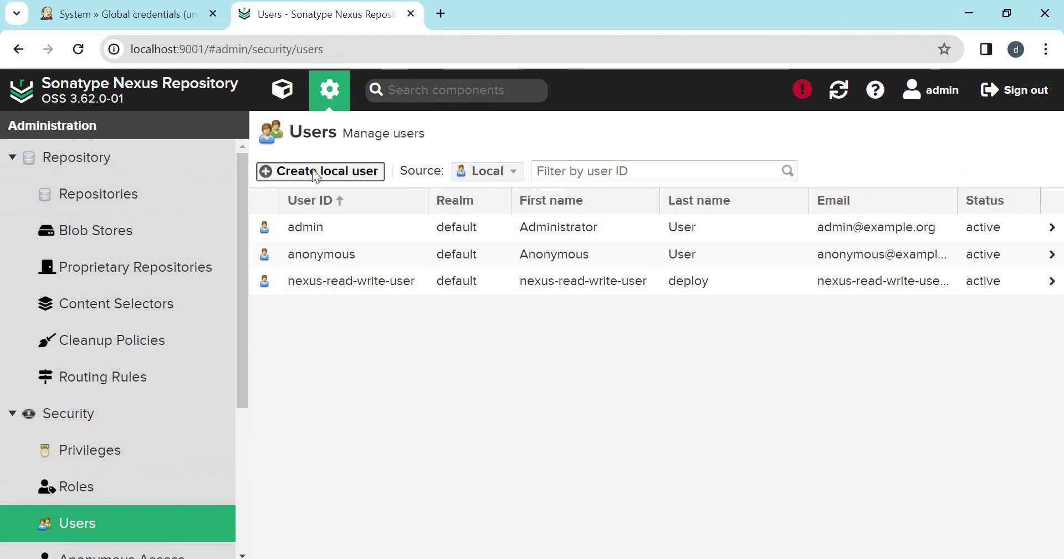
Start a local user with first name maven-user, last name read-write, and an e-mail address.
click(314, 173)
click(321, 275)
text(maven-user)
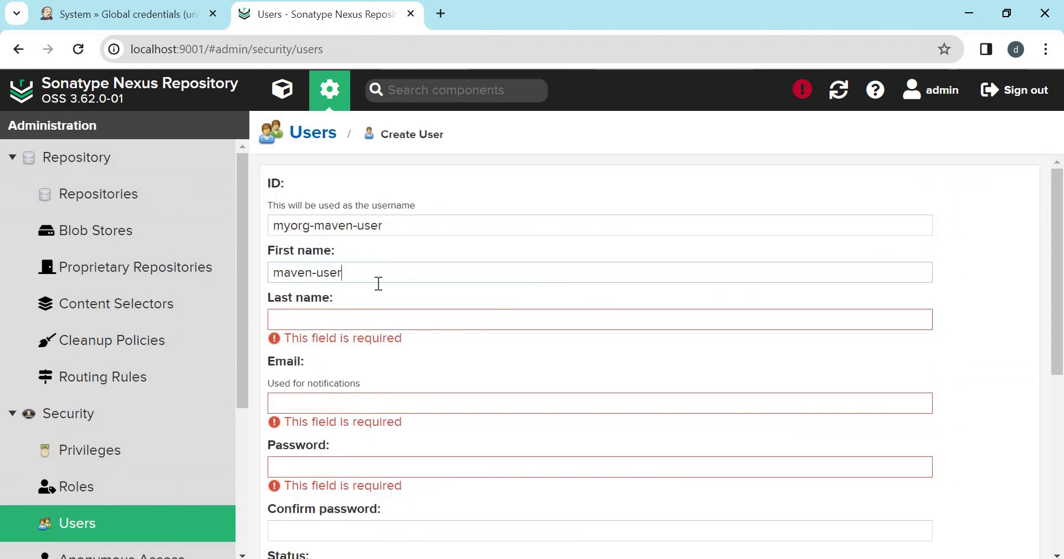
click(328, 324)
text(read-write)
click(298, 387)
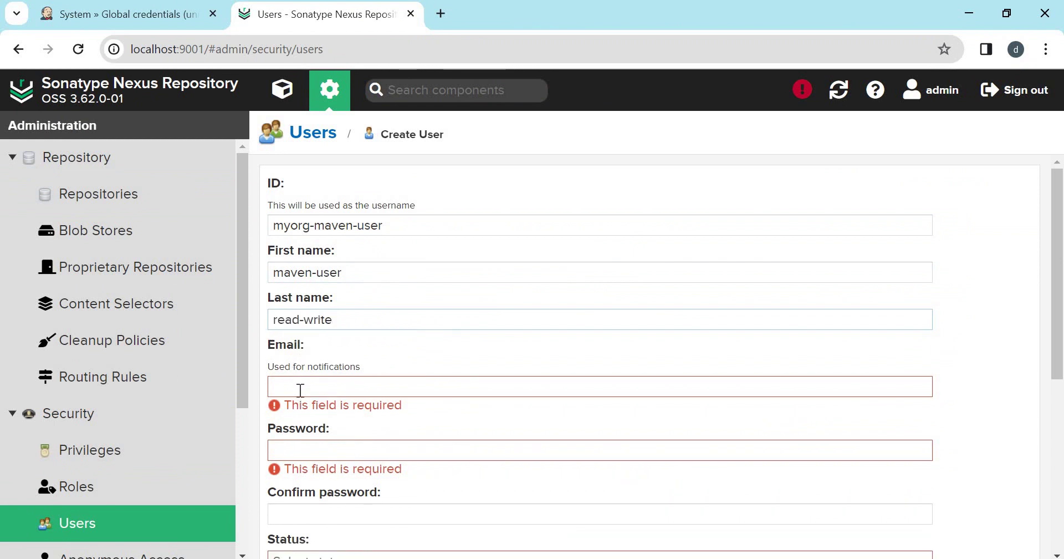
click(292, 431)
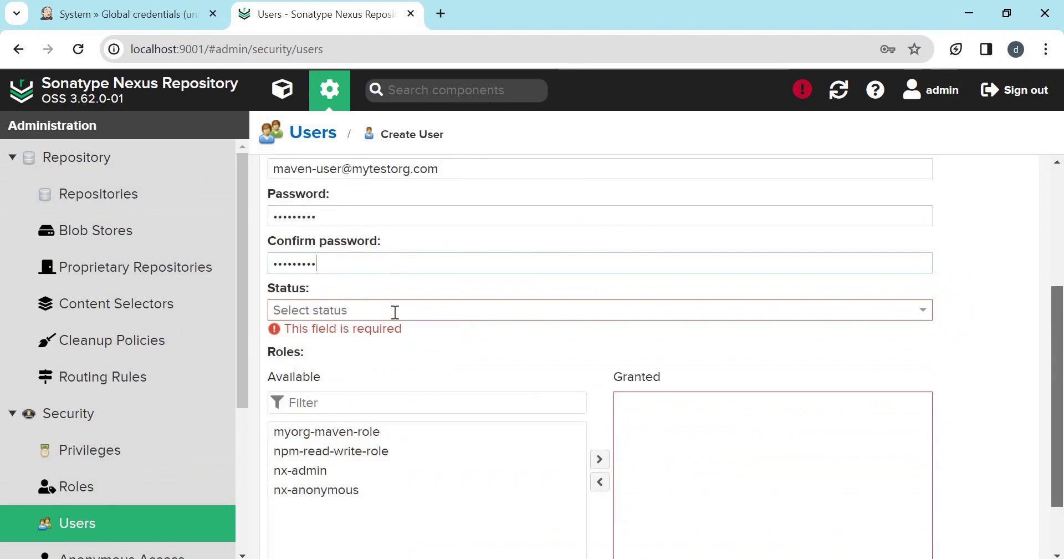
Set the user Active, grant myorg-maven-role, and create the user.
click(396, 311)
click(320, 330)
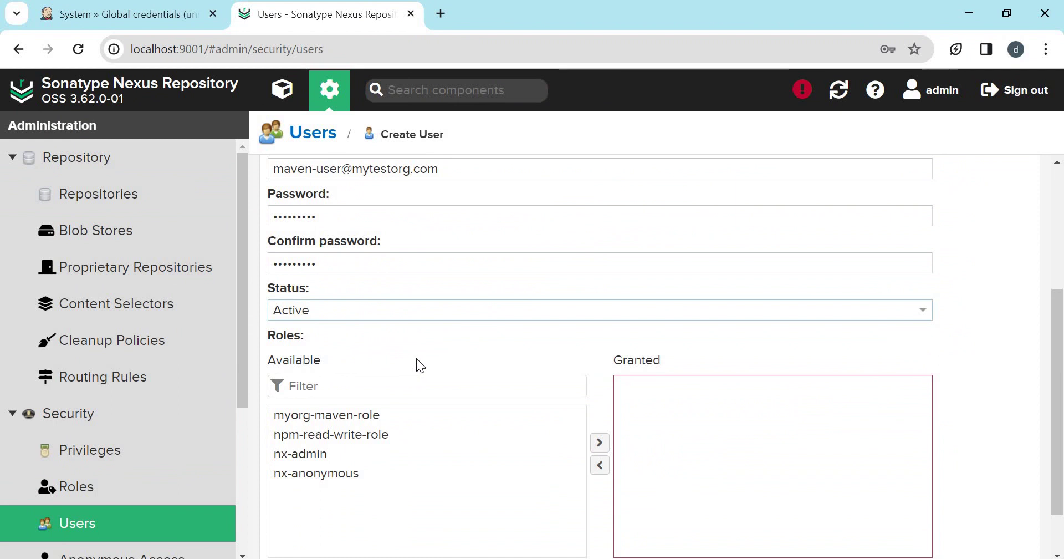
click(351, 417)
click(599, 444)
scroll(598, 443, down, 1)
click(313, 540)
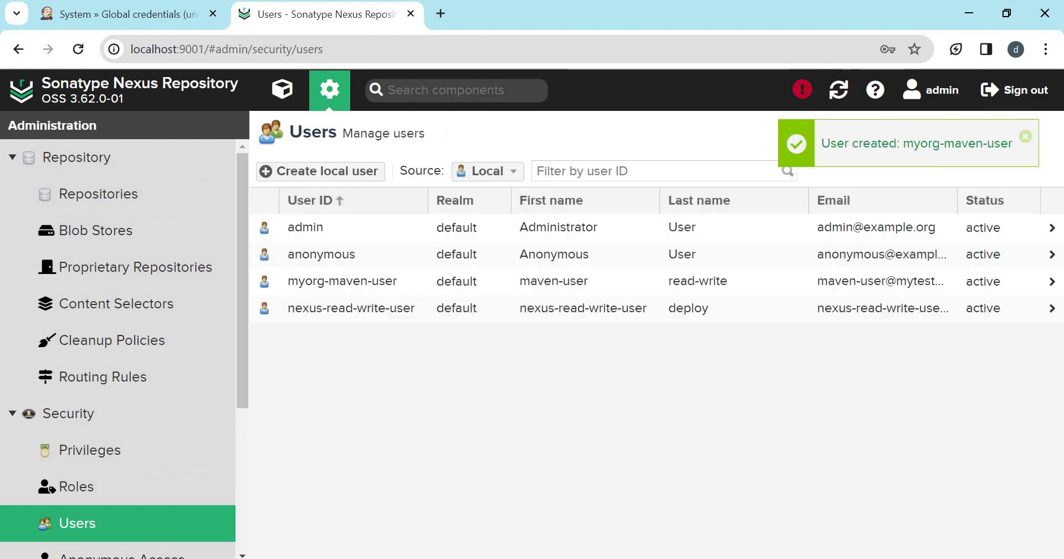
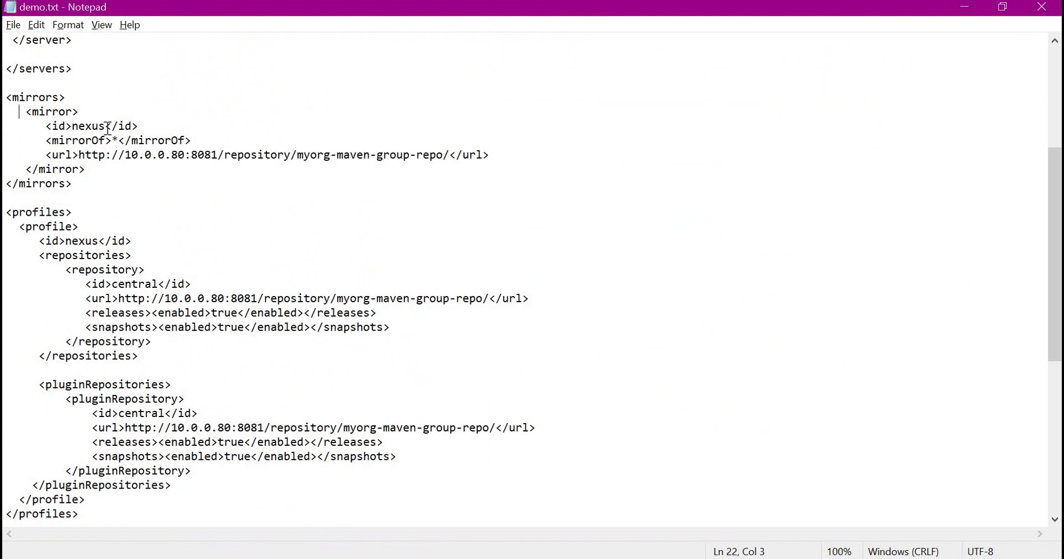
Point out the mirror's group repository URL in the Maven settings.
click(105, 156)
click(463, 155)
scroll(438, 227, down, 3)
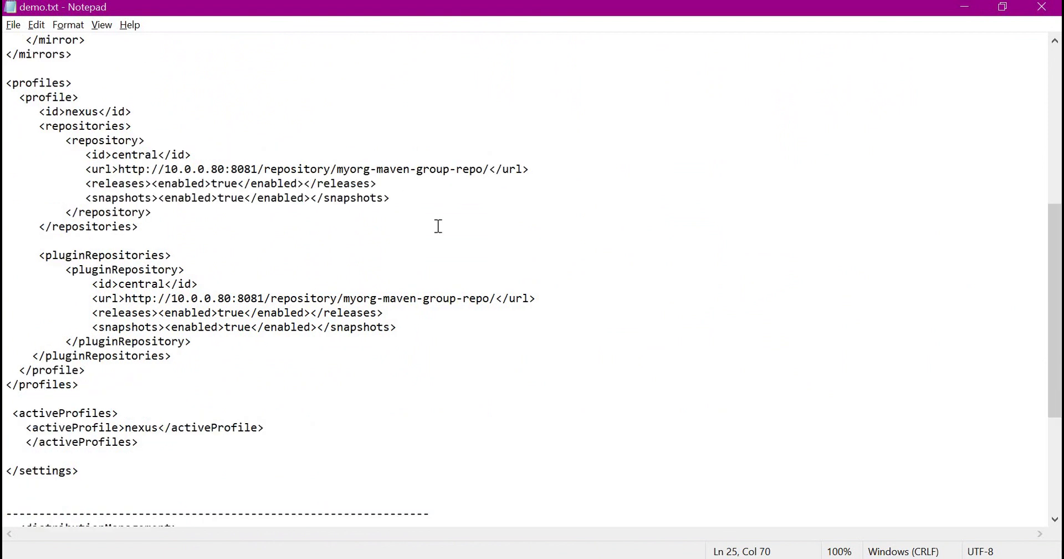
scroll(438, 226, up, 7)
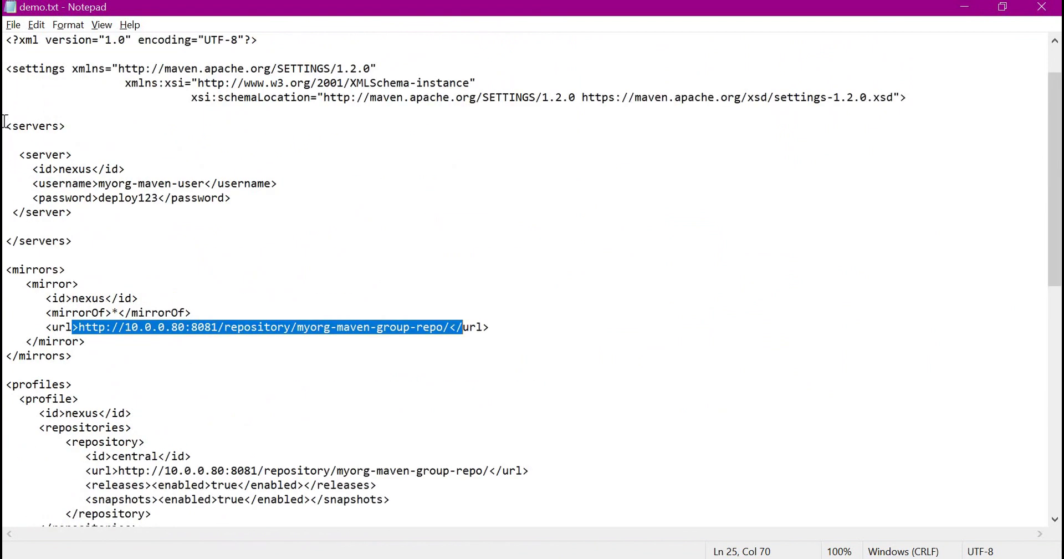
Highlight the nexus server block's id, username and password lines, then switch to Jenkins.
drag(8, 126, 105, 242)
key(Up)
key(Up)
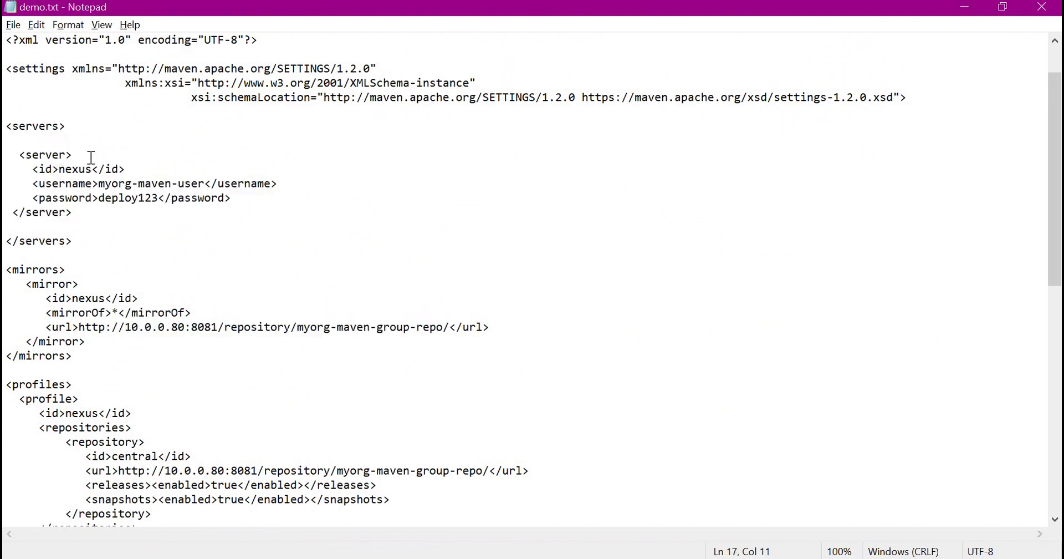
triple_click(88, 156)
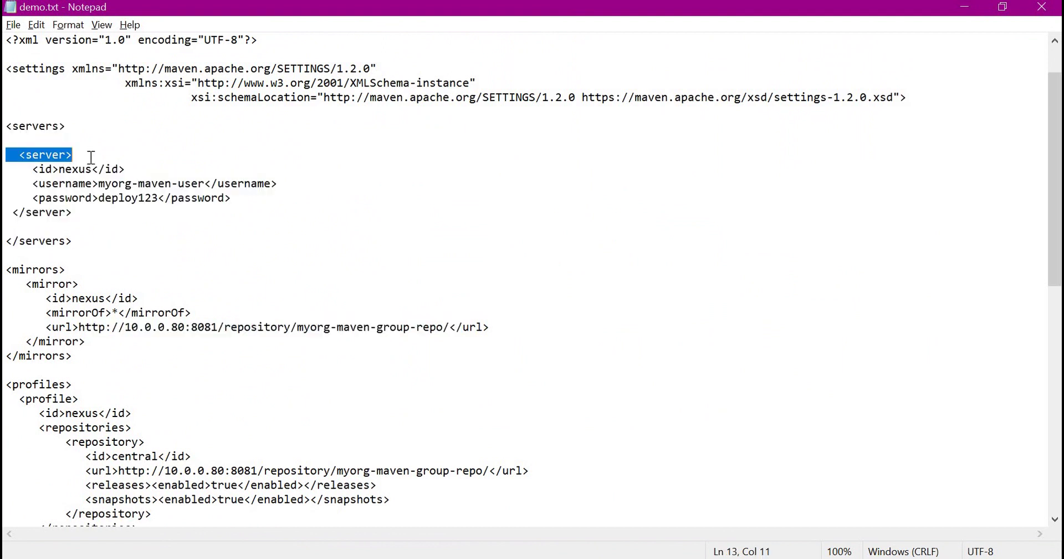
double_click(191, 175)
drag(29, 185, 298, 197)
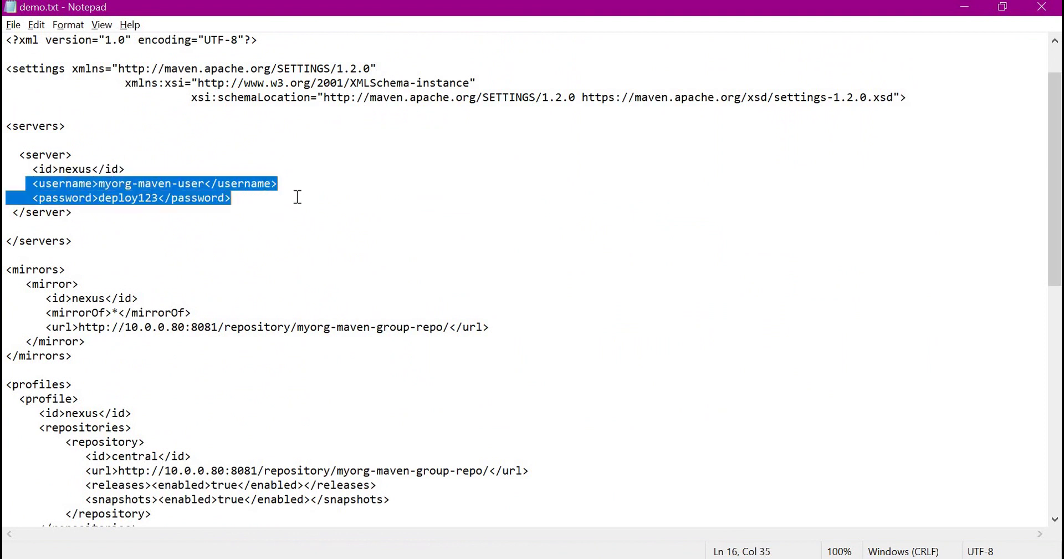
scroll(304, 230, up, 1)
click(409, 219)
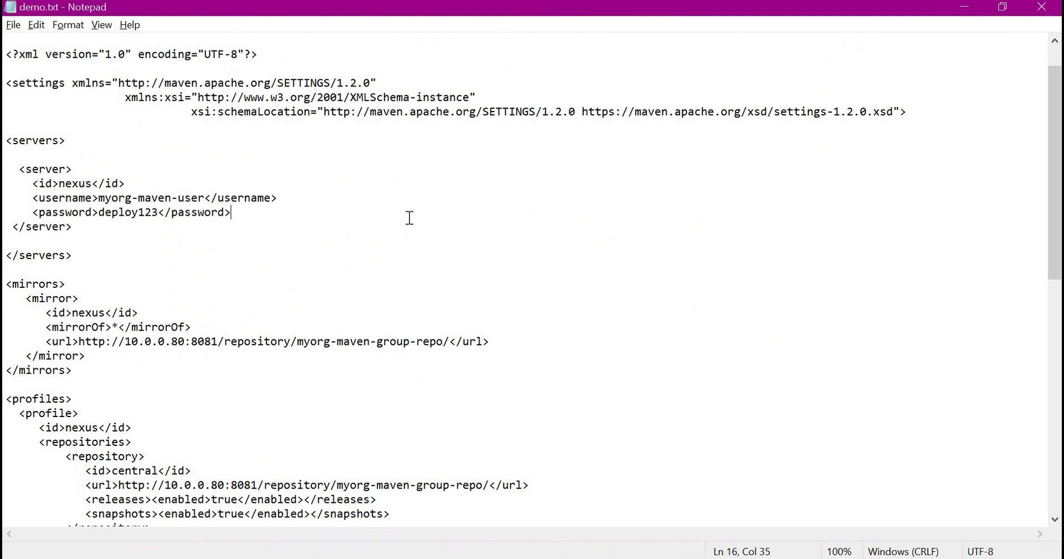
key(alt+Tab)
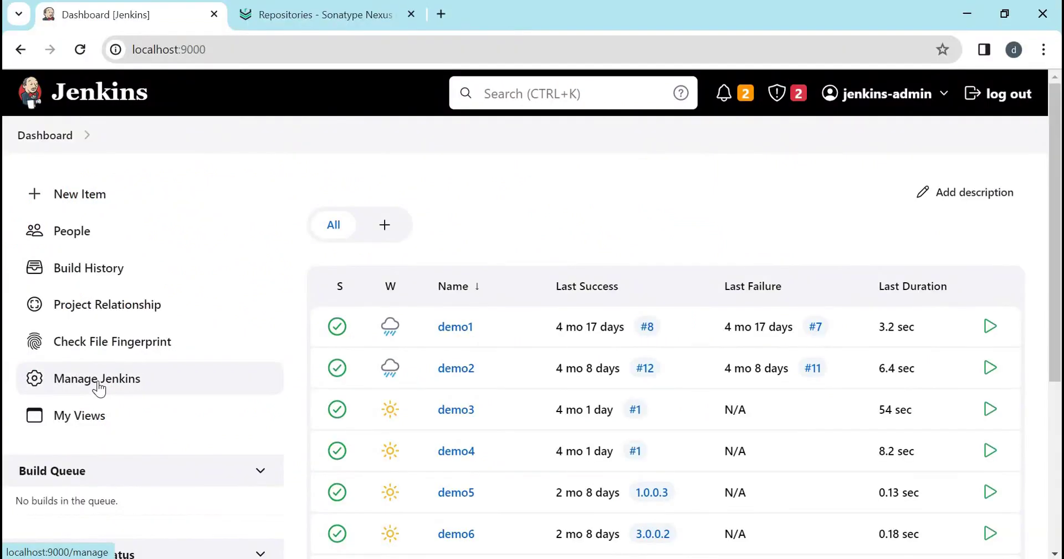
Start a new Secret file credential in the global credentials domain.
click(98, 389)
click(758, 398)
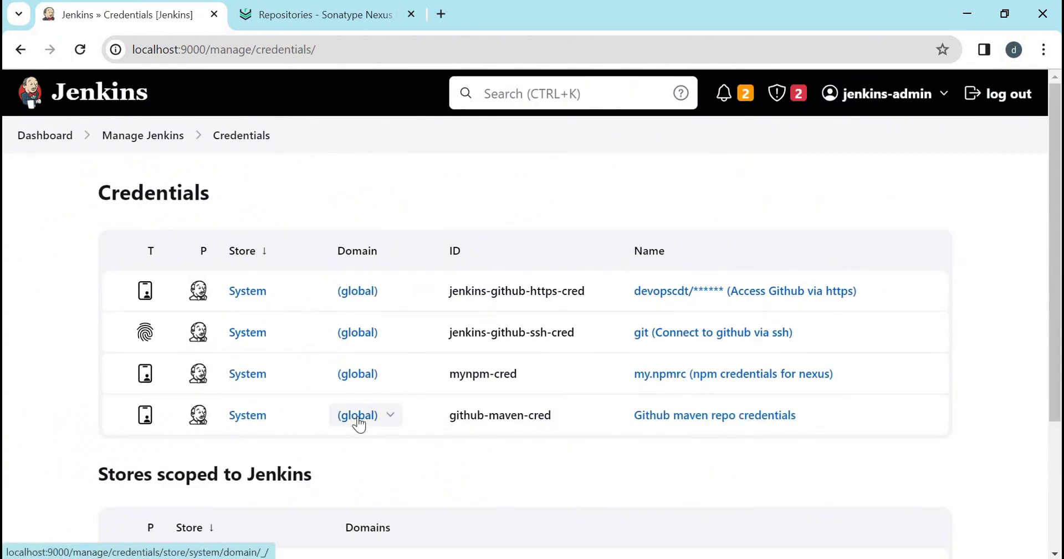
click(358, 420)
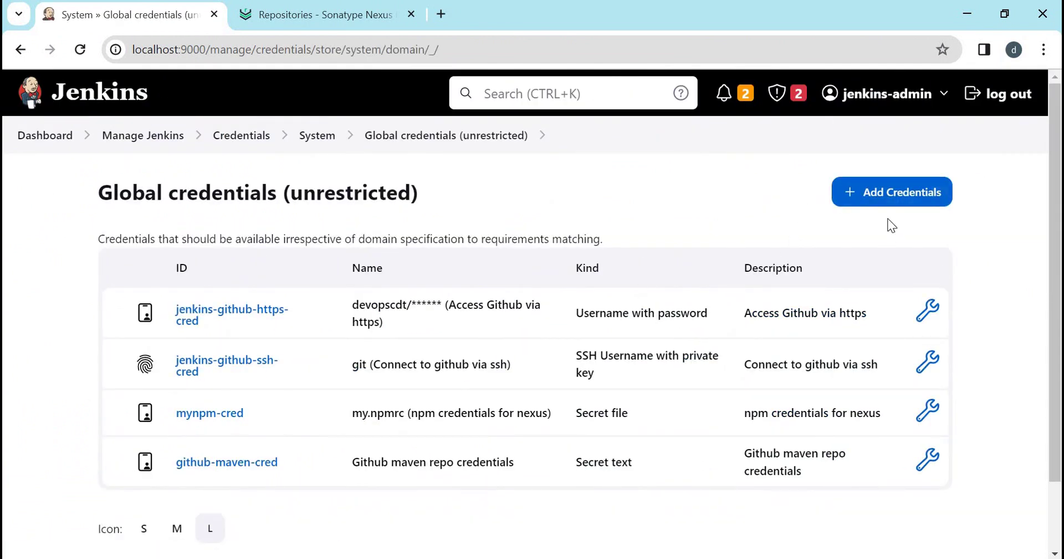
click(881, 203)
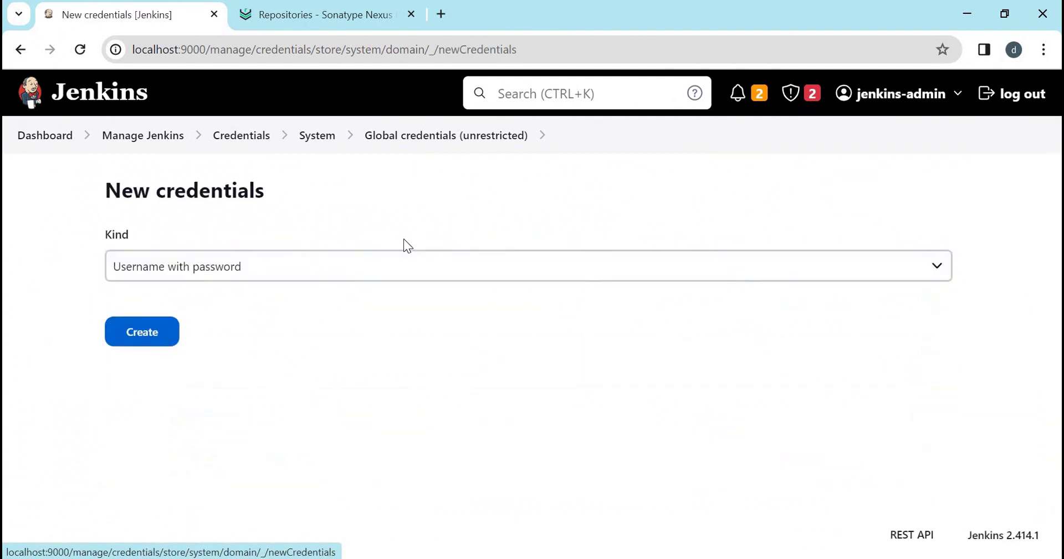
click(404, 266)
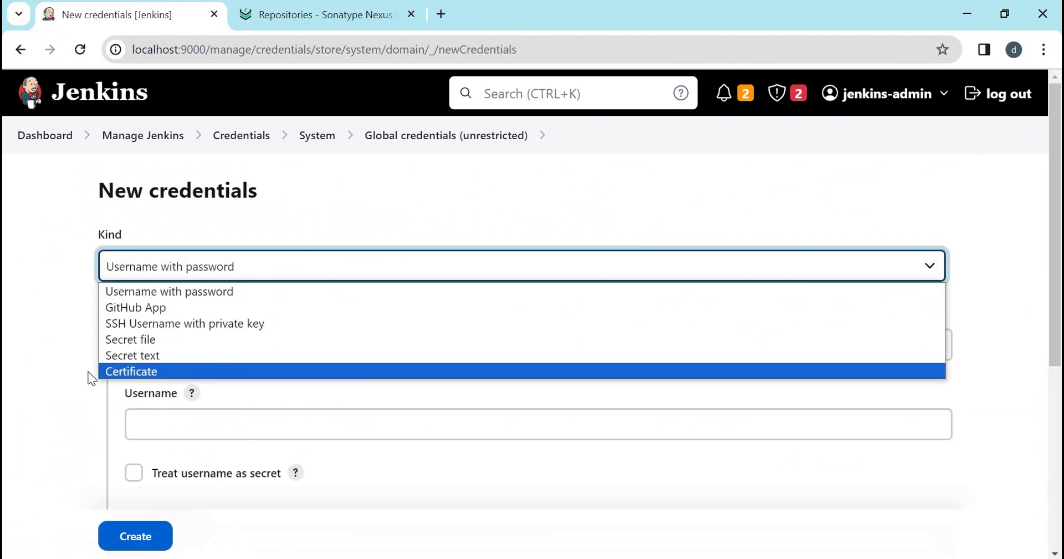
click(136, 340)
scroll(257, 331, down, 2)
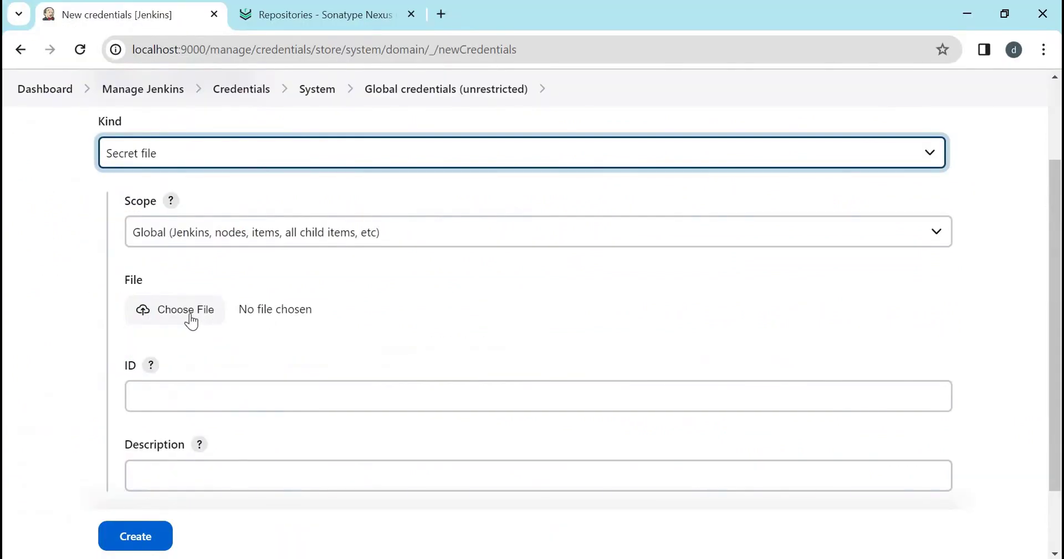
Upload settings.xml with ID maven-settings and description 'settings.xml file', and create it.
click(198, 320)
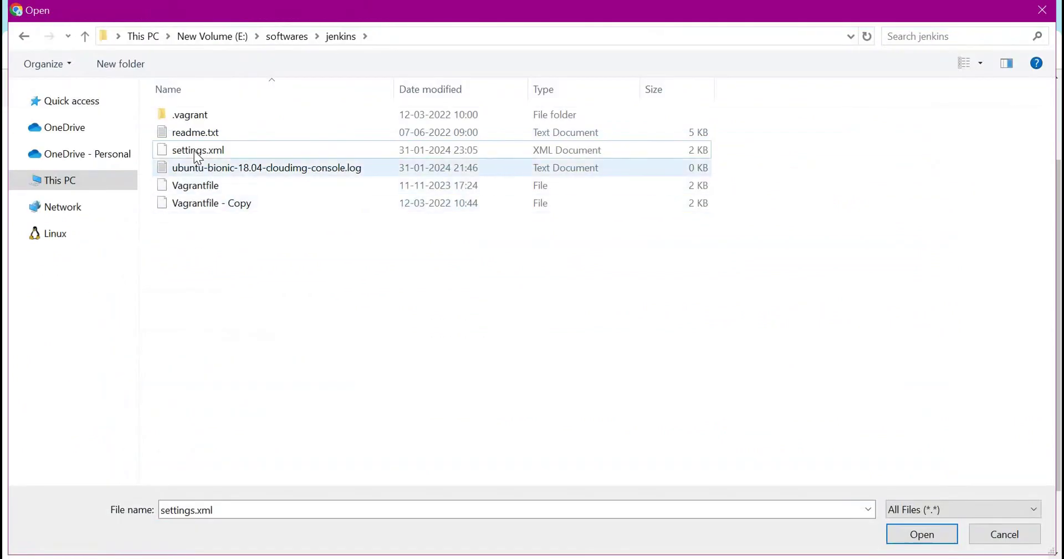
click(937, 539)
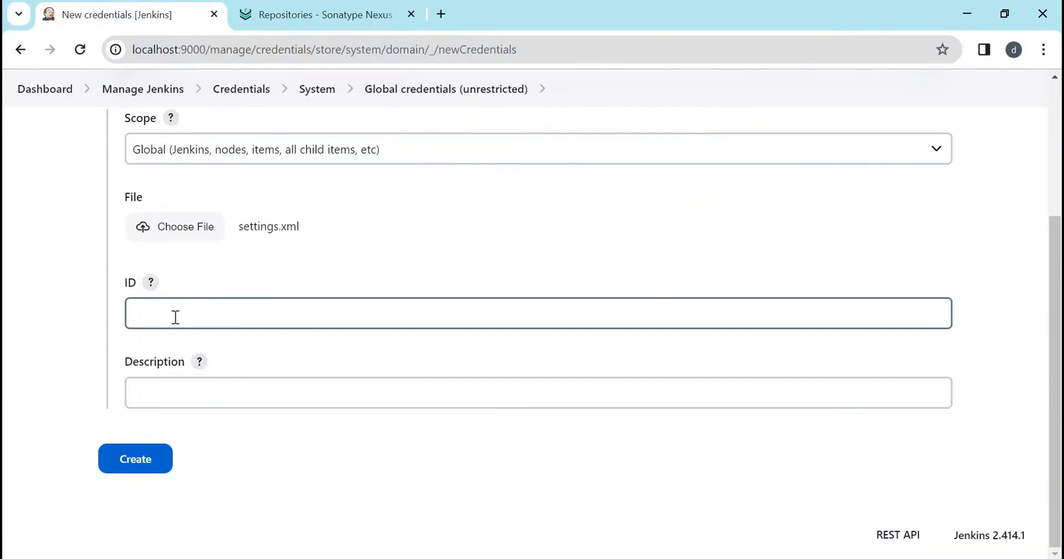
click(175, 317)
text(maven-settings)
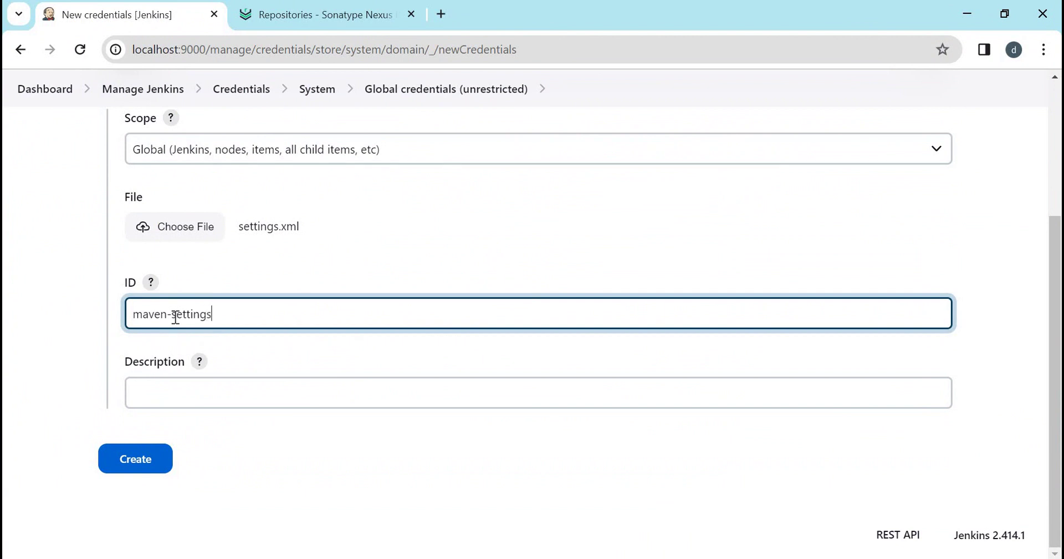
key(Tab)
text(settings.xml file)
click(135, 465)
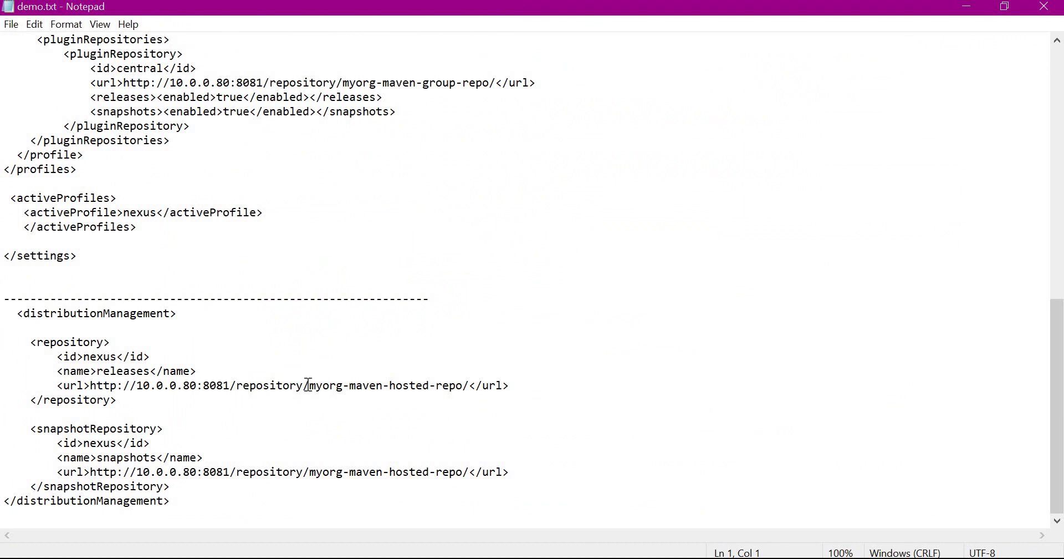
Highlight myorg-maven-hosted-repo and the nexus id in distributionManagement, then switch to GitHub.
drag(309, 384, 463, 385)
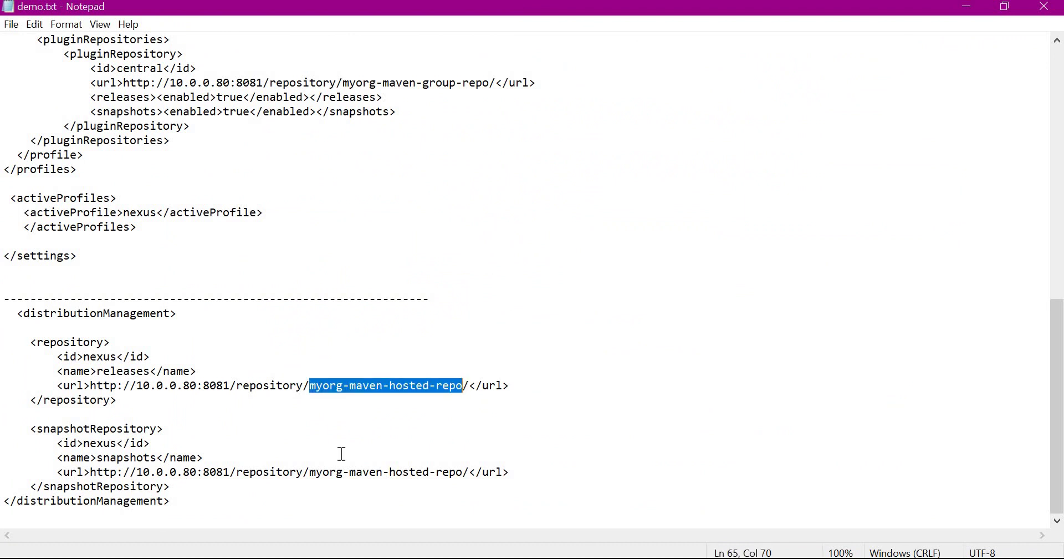
key(Up)
key(Up)
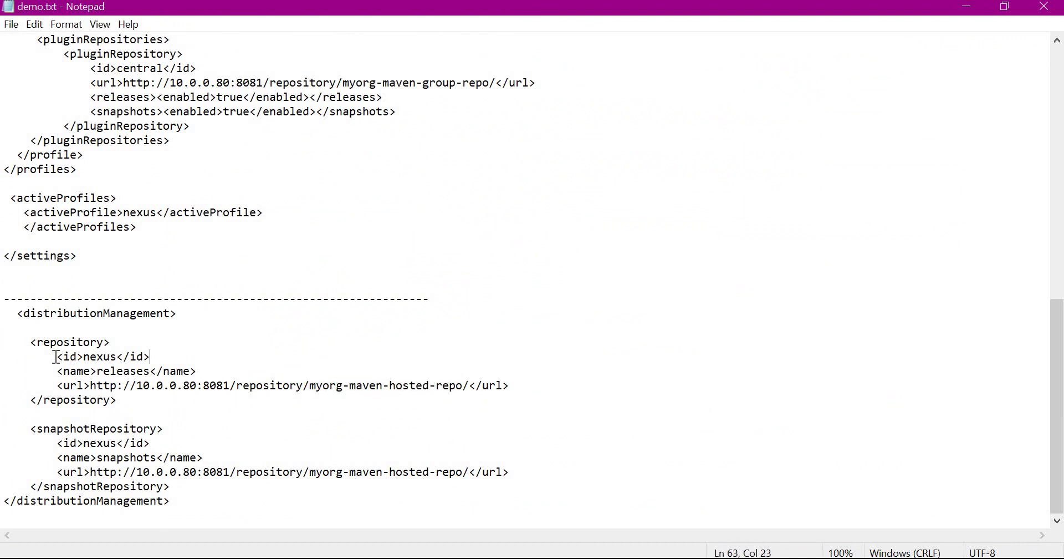
drag(56, 357, 156, 350)
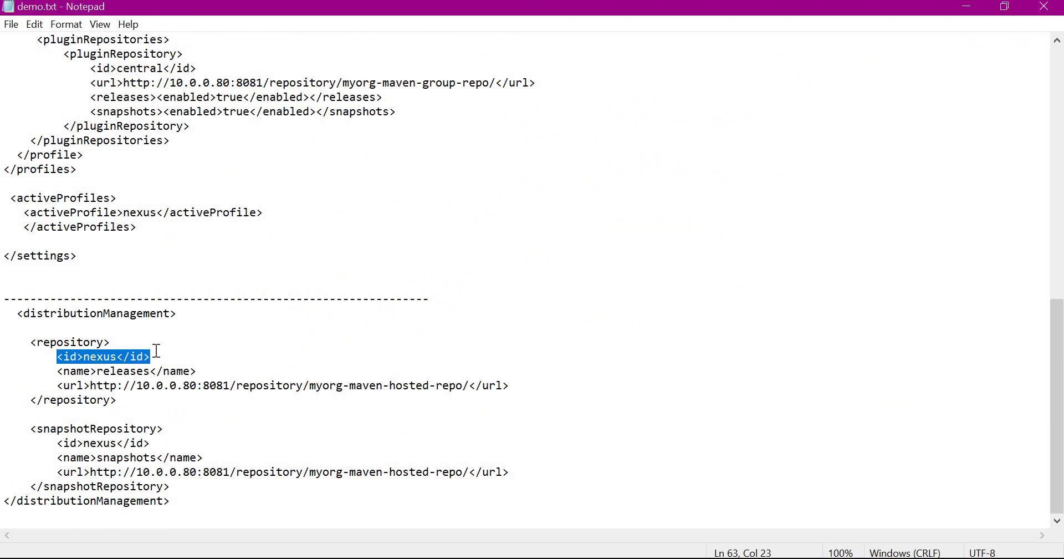
scroll(171, 254, up, 13)
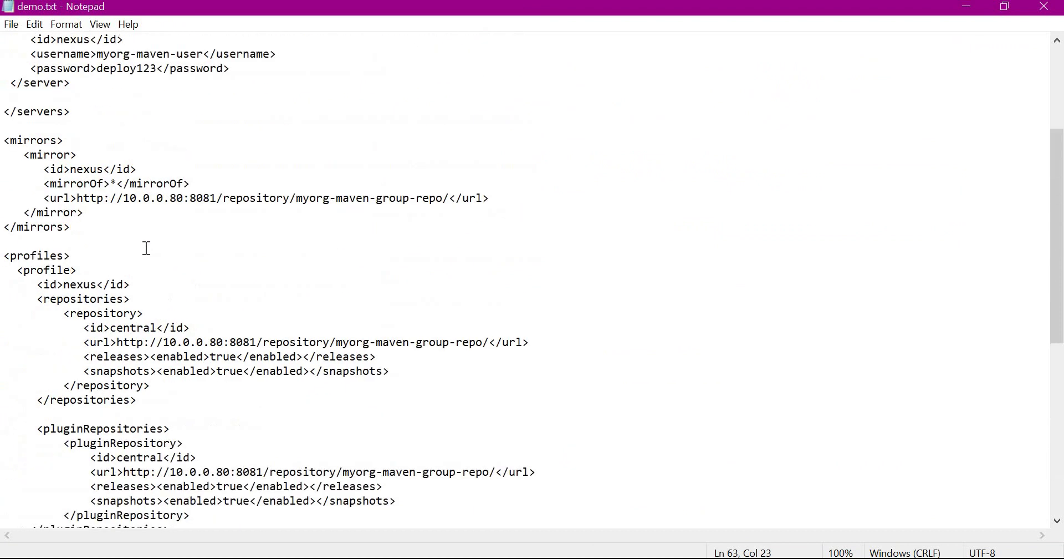
drag(5, 212, 150, 255)
scroll(202, 329, down, 14)
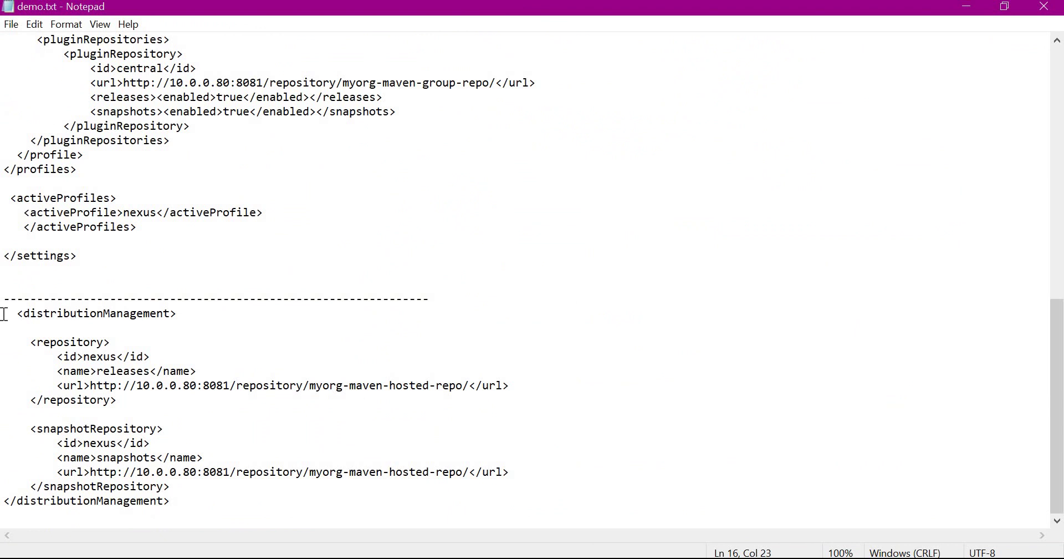
key(alt+Tab)
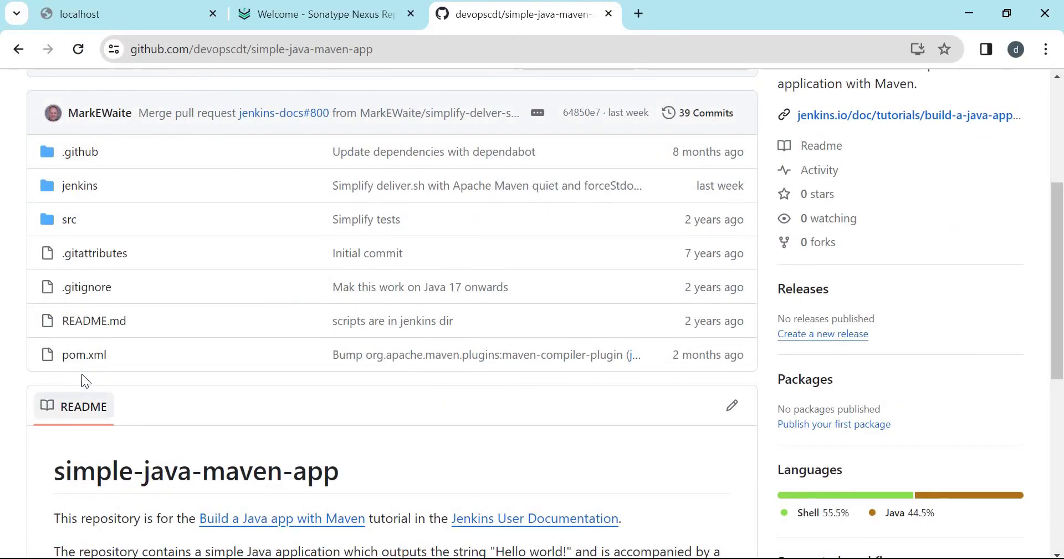
Paste the distributionManagement block after properties in pom.xml and commit 'Update pom.xml' to master.
click(203, 355)
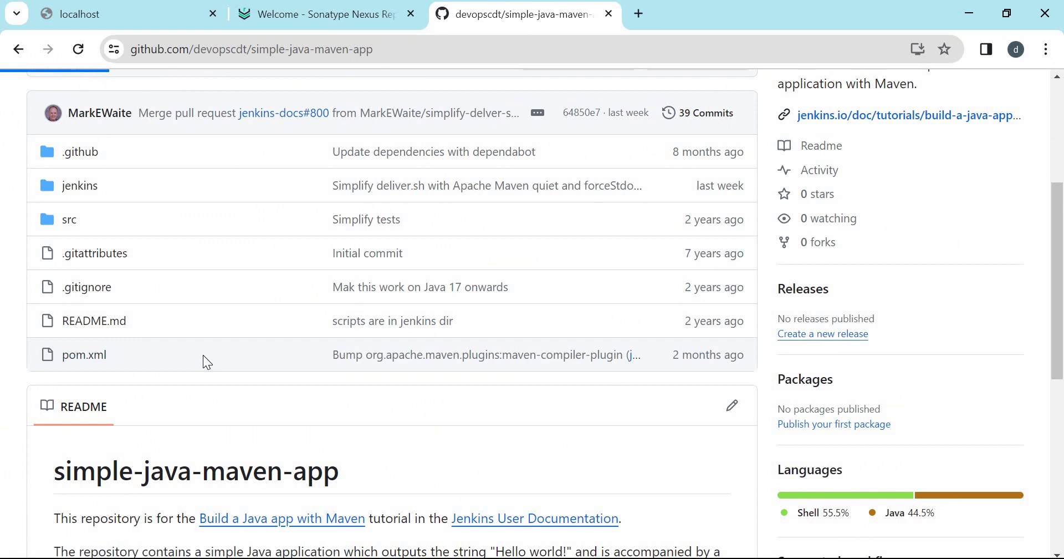
click(967, 133)
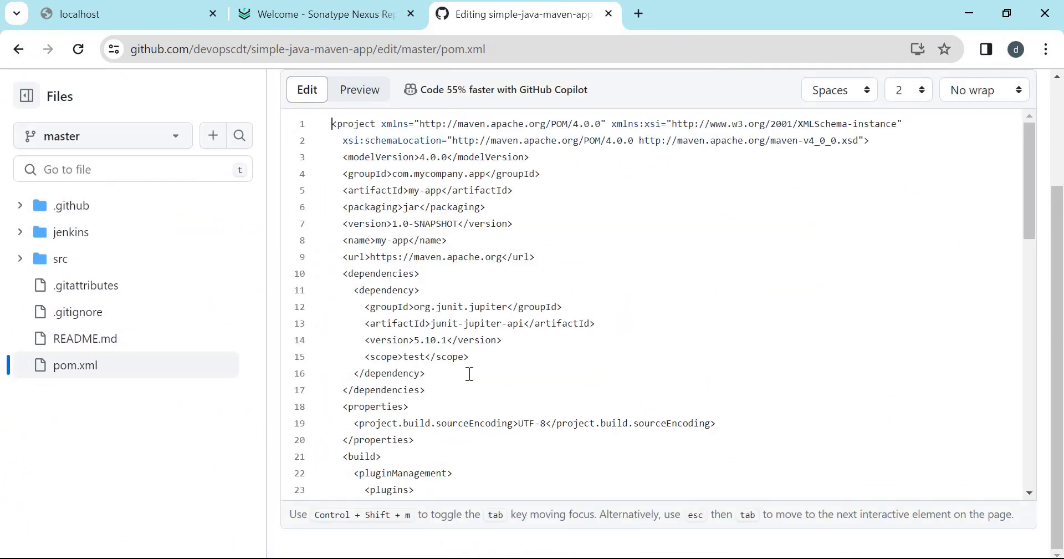
scroll(470, 374, down, 5)
click(442, 191)
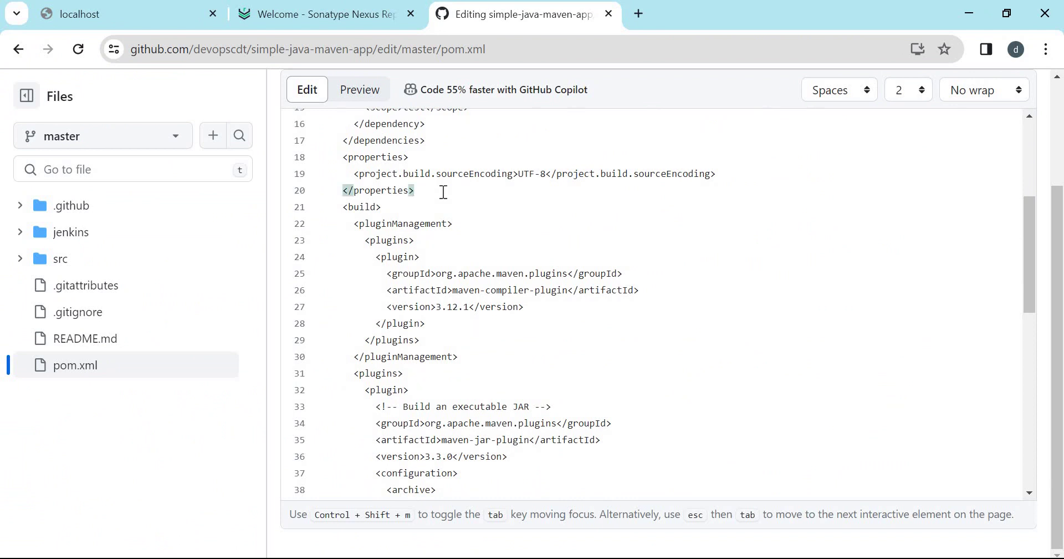
text(<distributionManagement>      <repository>         <id>nexus</id>         <name>releases</name>         <url>http://10.0.0.80:8081/repository/myorg-maven-hosted-repo/</url>     </repository>      <snapshotRepository>         <id>nexus</id>         <name>snapshots</name>         <url>http://10.0.0.80:8081/repository/myorg-maven-hosted-repo/</url>     </snapshotRepository> </distributionManagement>)
scroll(709, 424, up, 10)
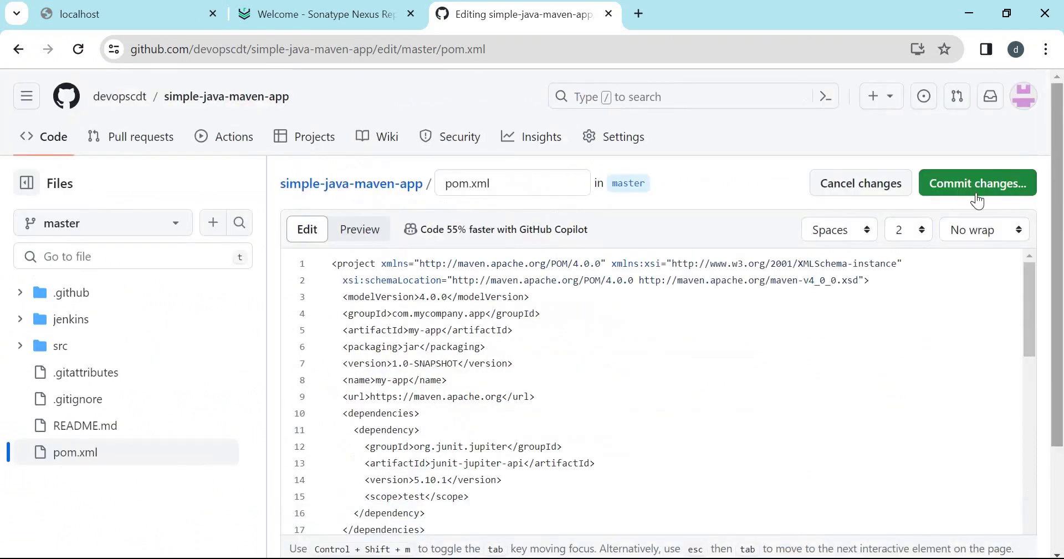
click(992, 183)
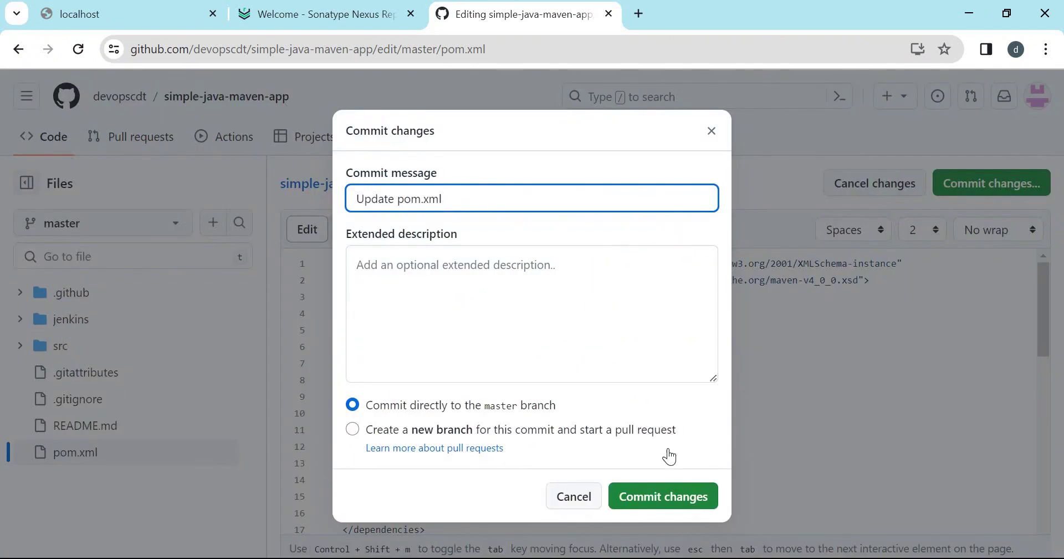
click(637, 495)
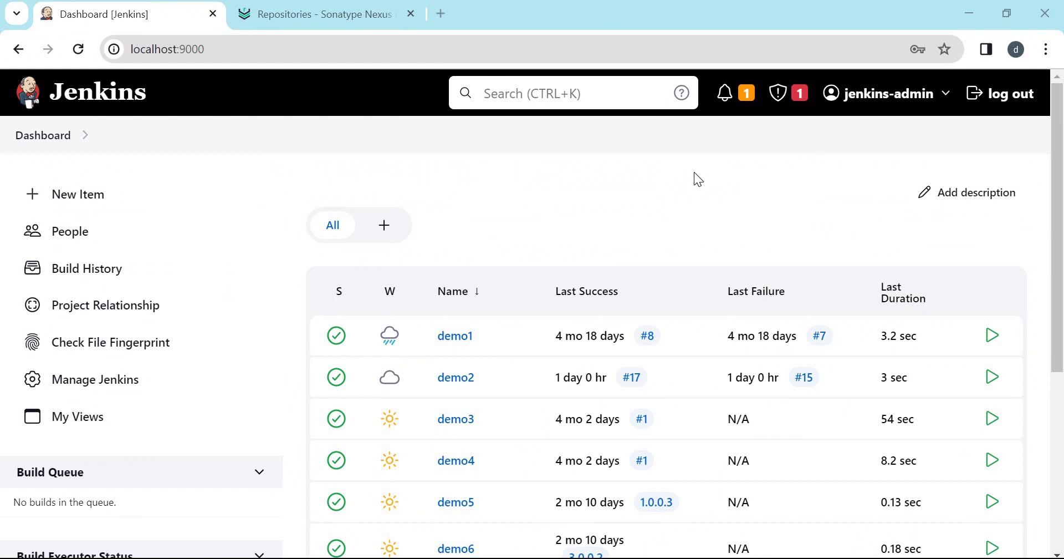
Copy agent1's 'Run from agent command line: (Unix)' commands from its node page.
click(119, 382)
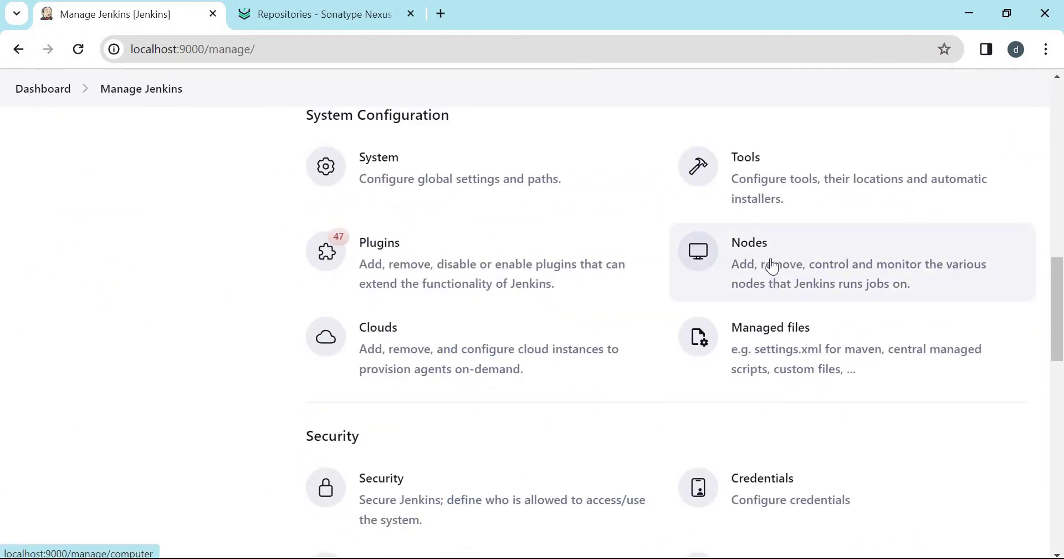
click(770, 257)
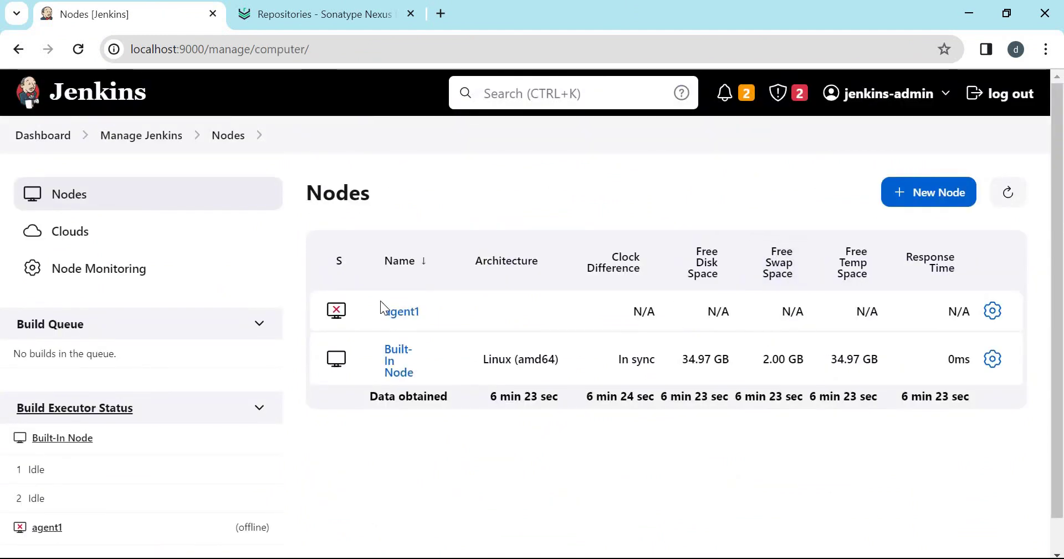
click(396, 312)
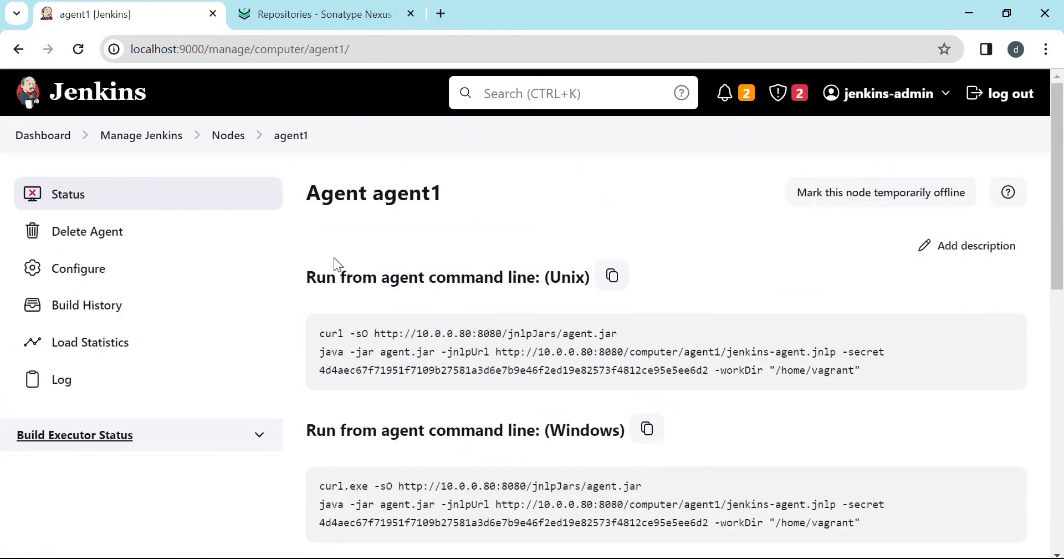
drag(308, 330, 900, 371)
key(alt+Tab)
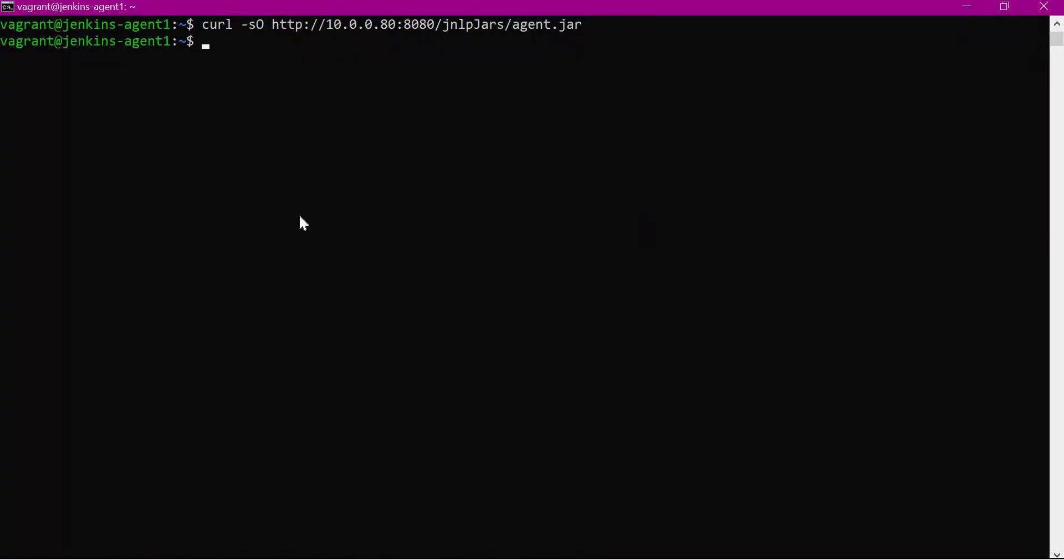
Launch the agent in the background with nohup, follow nohup.out, and confirm agent1 connected.
text(nohup)
key(ctrl+v)
text(&)
key(Return)
key(Return)
text(tail -f nohup.out)
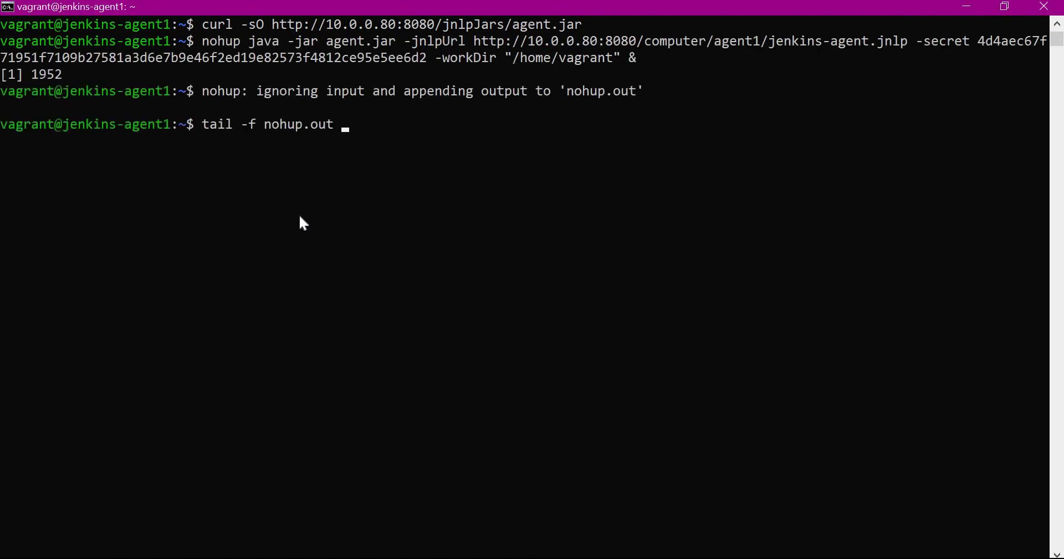
key(Return)
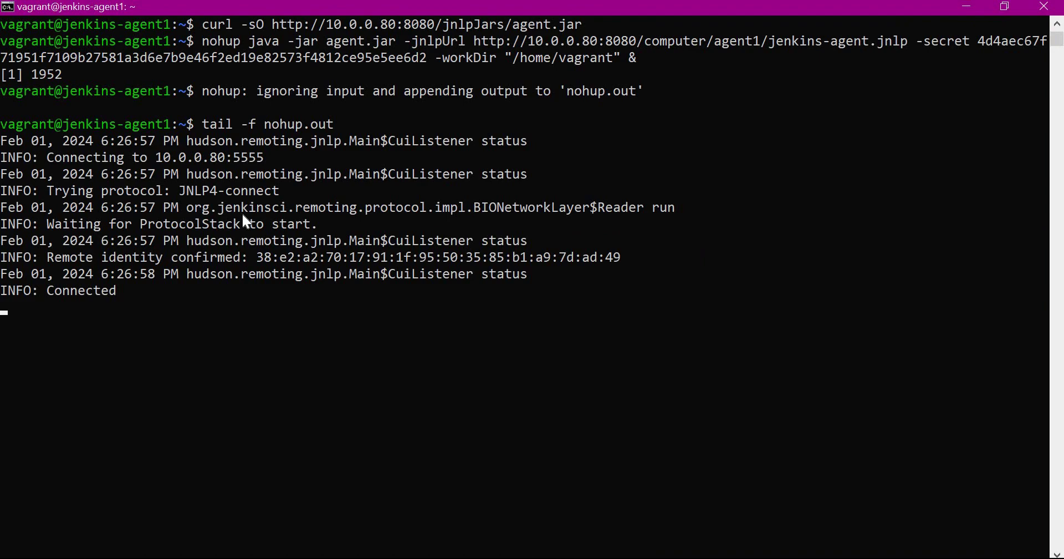
key(alt+Tab)
click(290, 135)
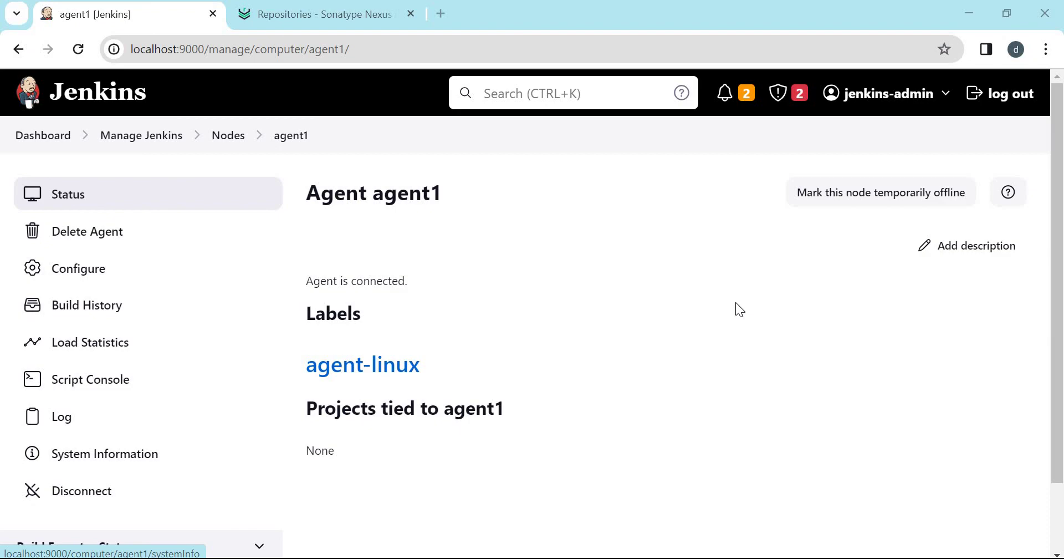
key(alt+Tab)
Check java --version, then cd into softwares/apache-maven-3.9.6 and list it with pwd and ls -lrt.
text(java)
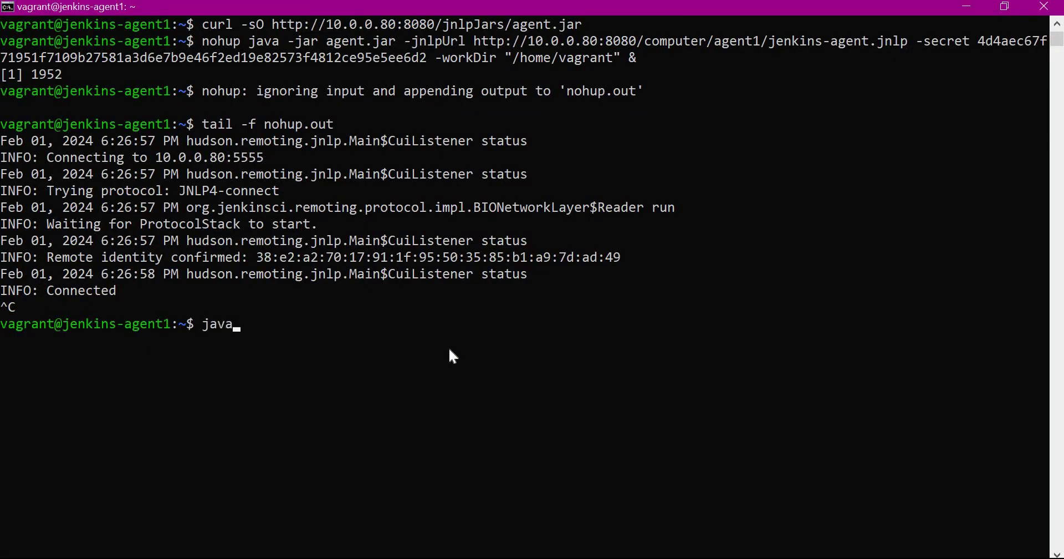
text( --version)
key(Return)
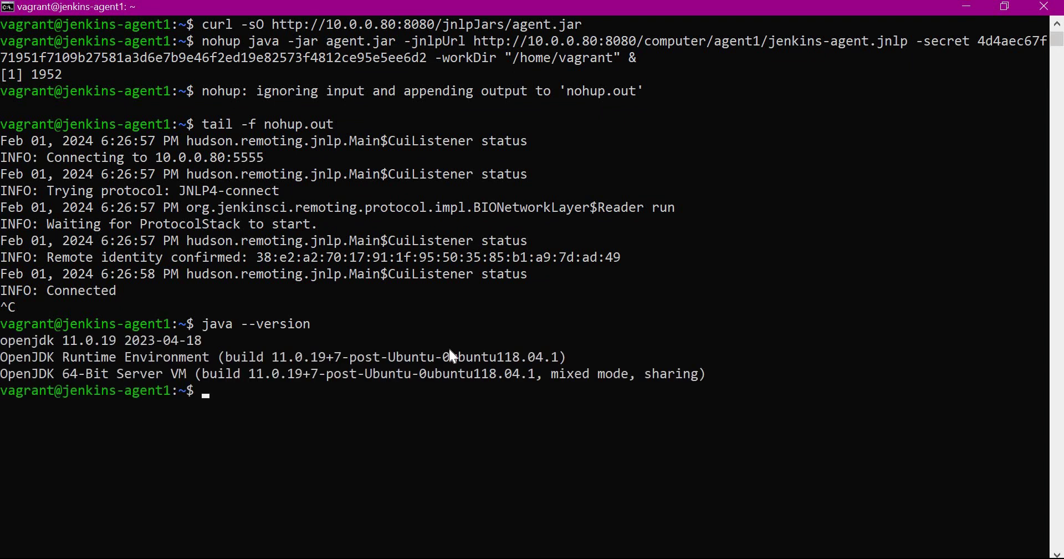
text(cd softwares/apache-maven-3.9.6/)
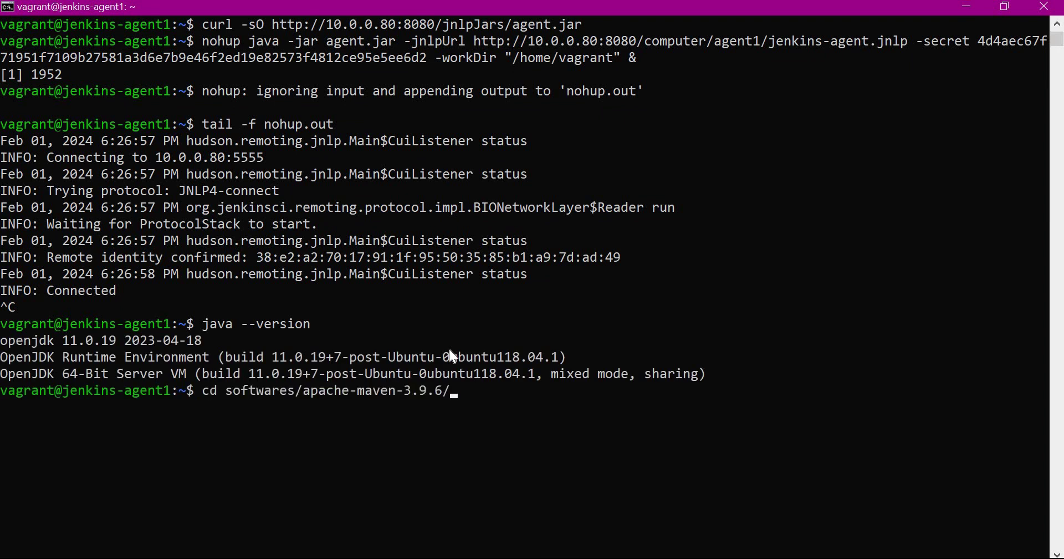
key(Return)
text(pwd)
key(Return)
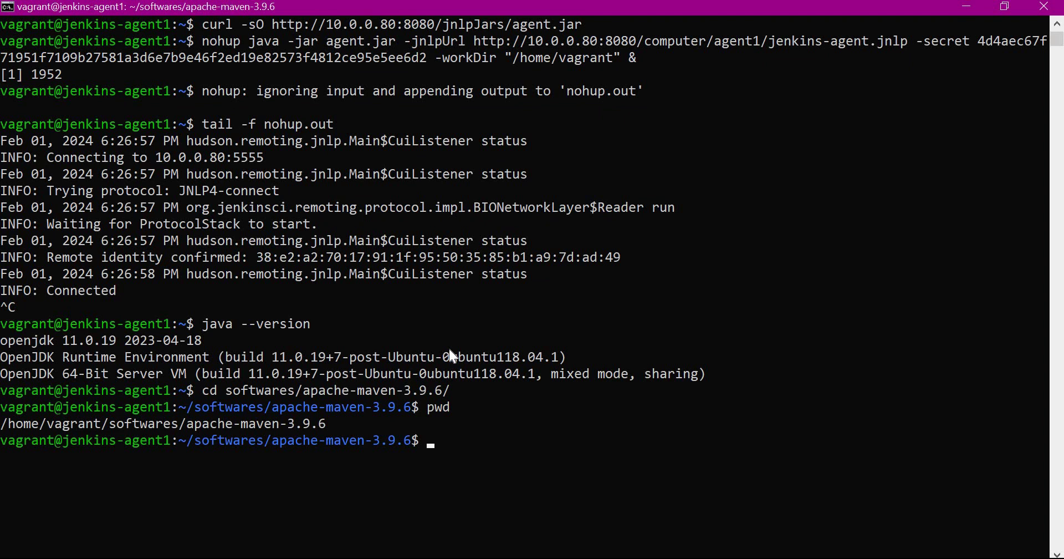
text(ls -lrt)
key(Return)
text(pwd)
key(Return)
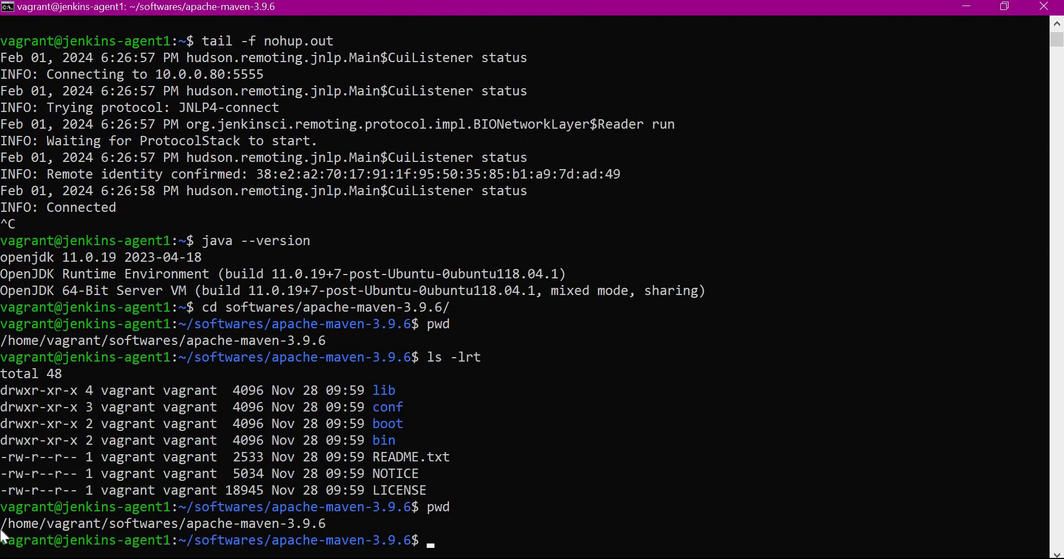
Copy the Maven path /home/vagrant/softwares/apache-maven-3.9.6 and go to Manage Jenkins.
drag(26, 524, 331, 525)
key(ctrl+c)
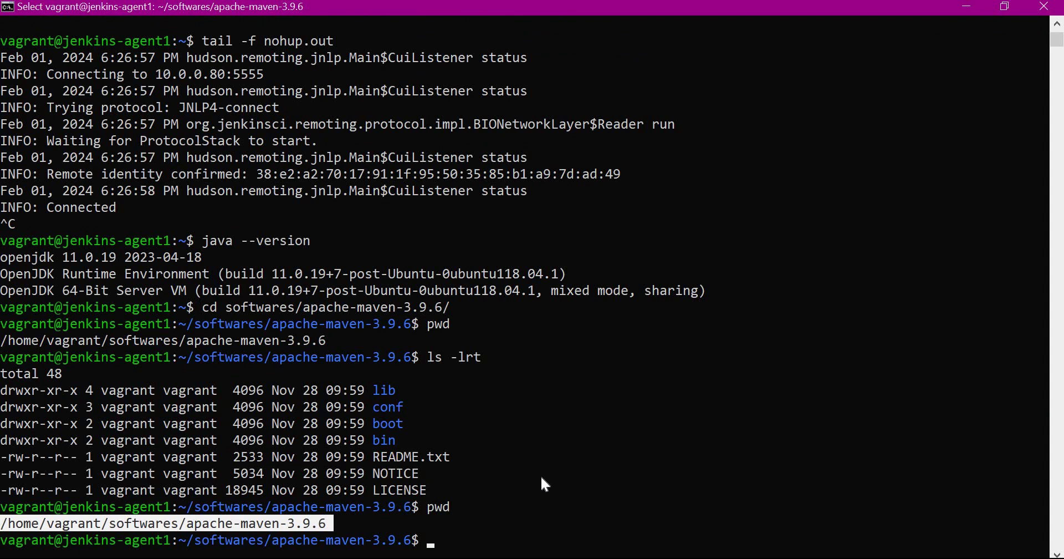
click(541, 475)
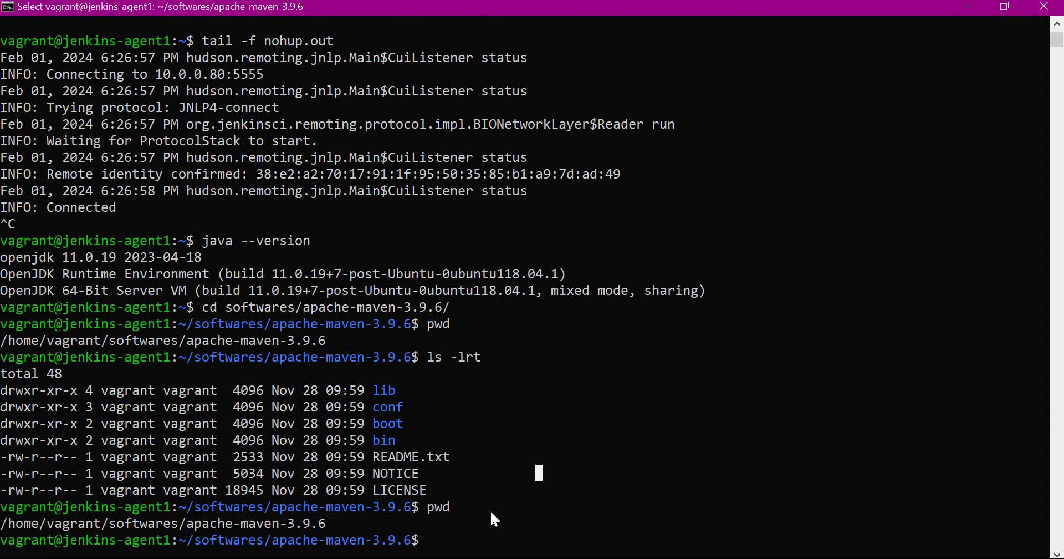
key(alt+Tab)
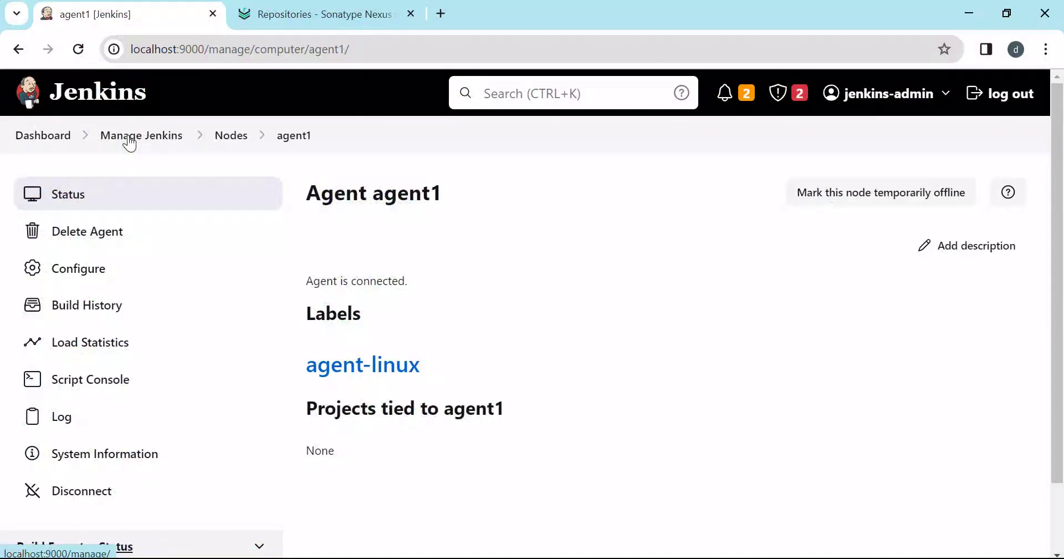
click(129, 136)
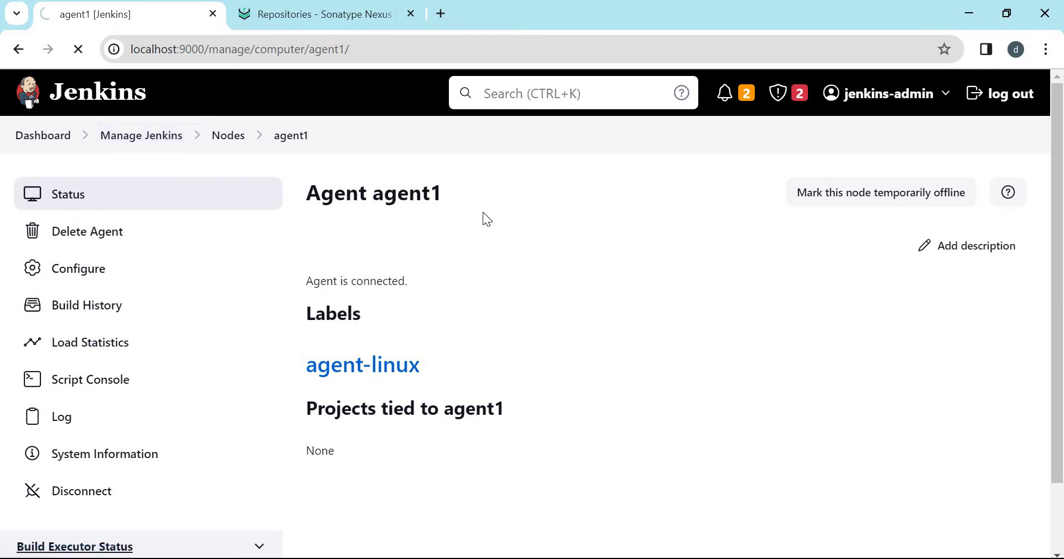
scroll(754, 256, down, 4)
Add a JDK installation named openjdk11 in Tools.
click(754, 256)
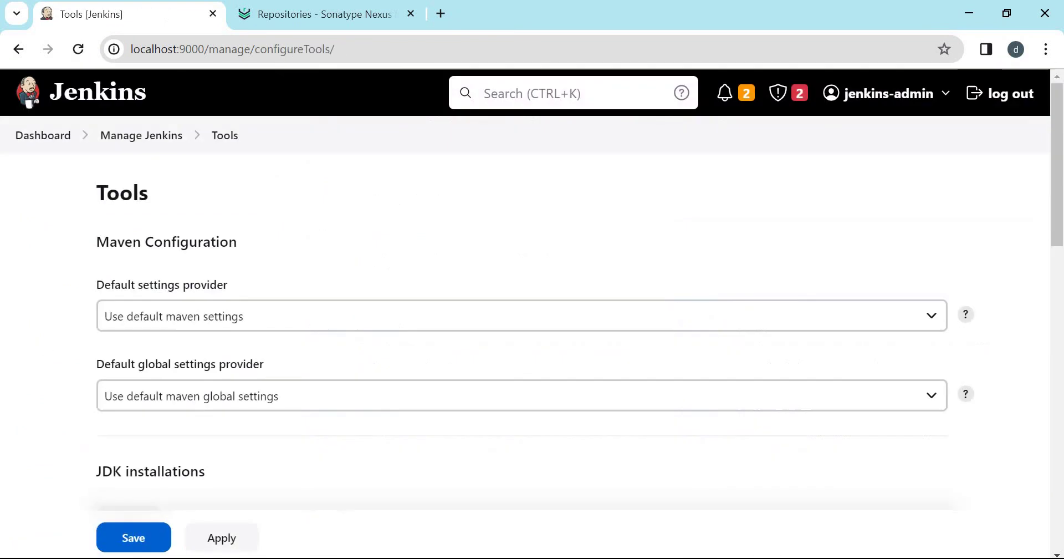
scroll(131, 447, down, 2)
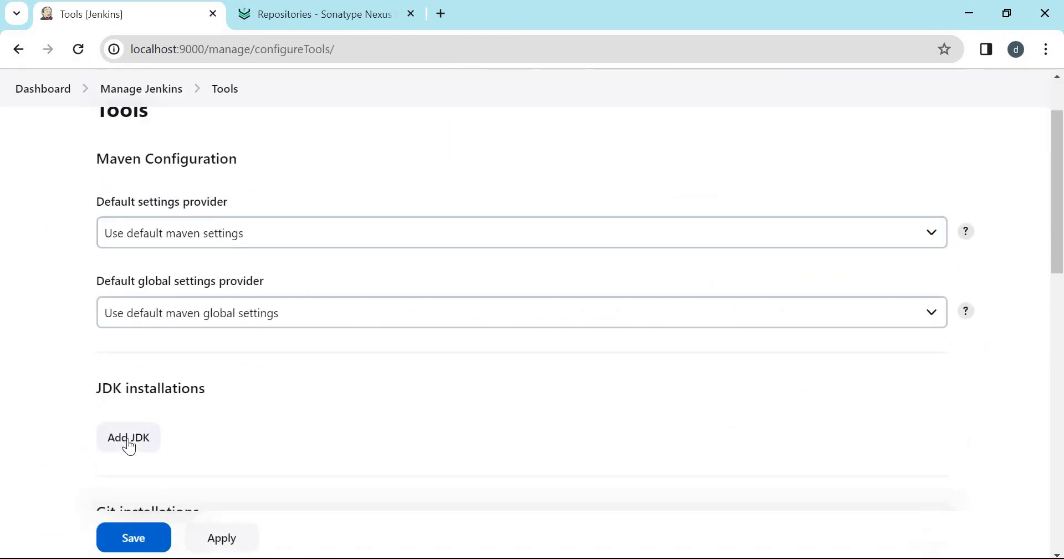
click(128, 443)
scroll(468, 390, down, 3)
click(192, 385)
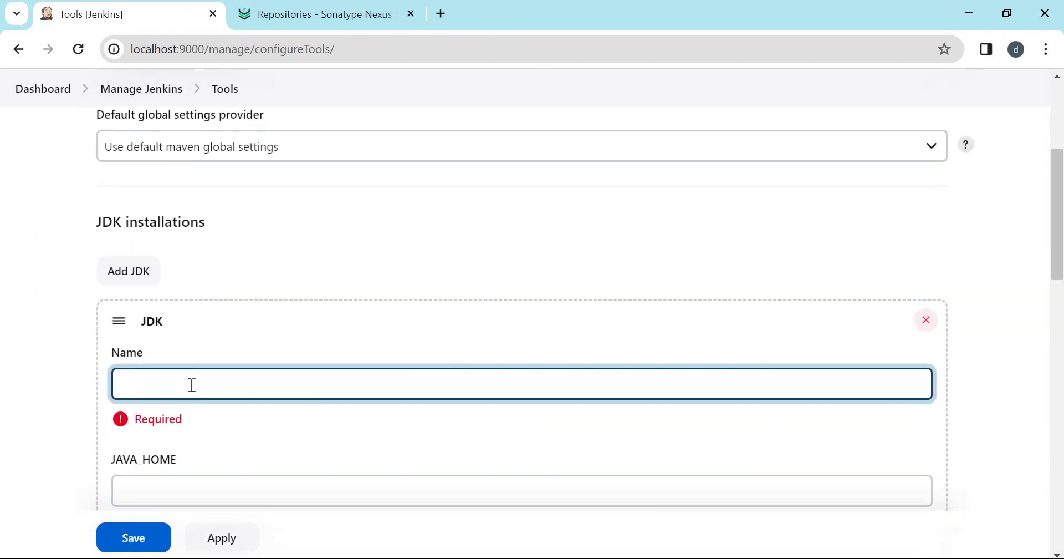
text(openjdk11)
Run 'which java' on the agent and take /usr/bin as JAVA_HOME.
scroll(194, 390, down, 4)
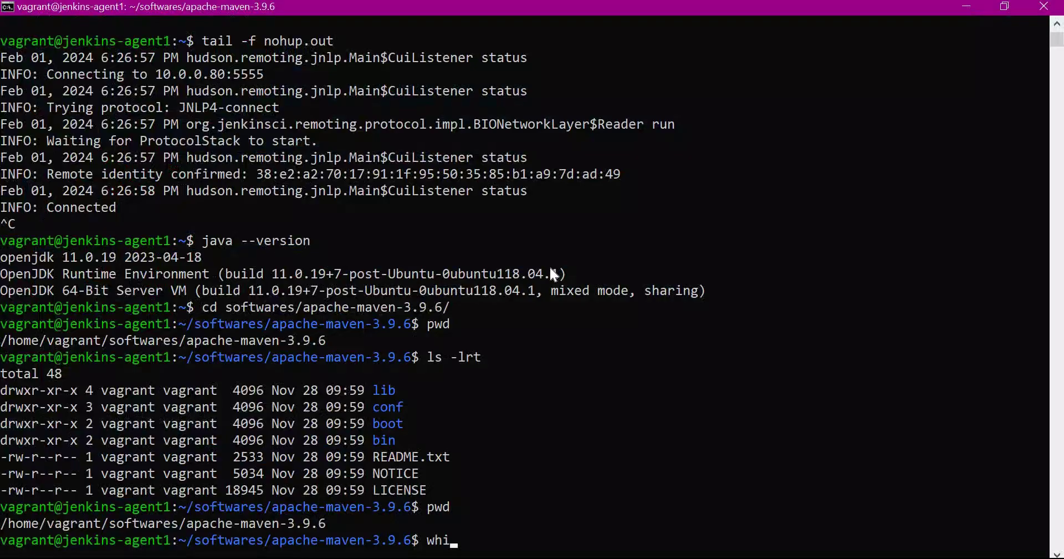
text(ch java)
key(Return)
drag(2, 521, 62, 525)
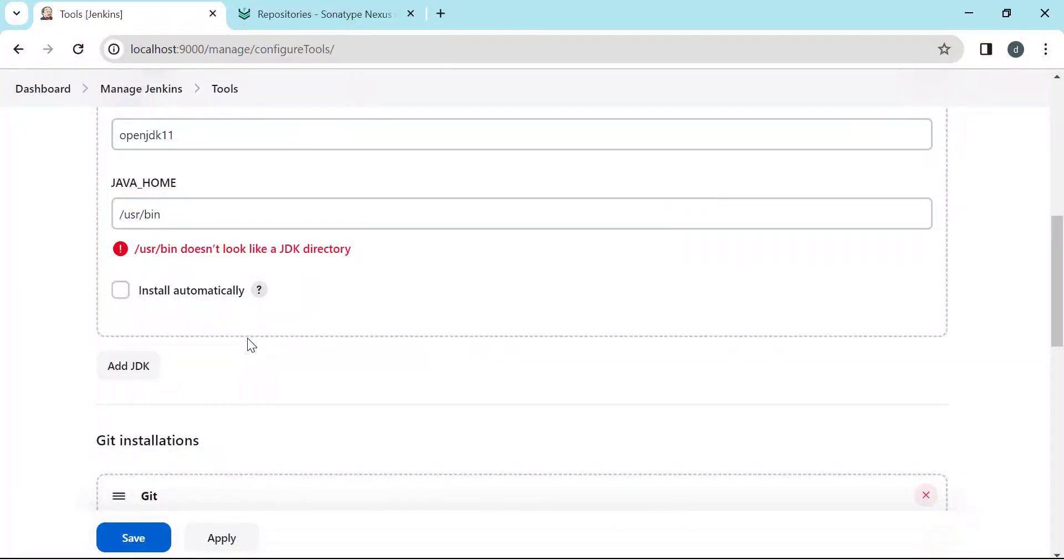
scroll(247, 339, down, 15)
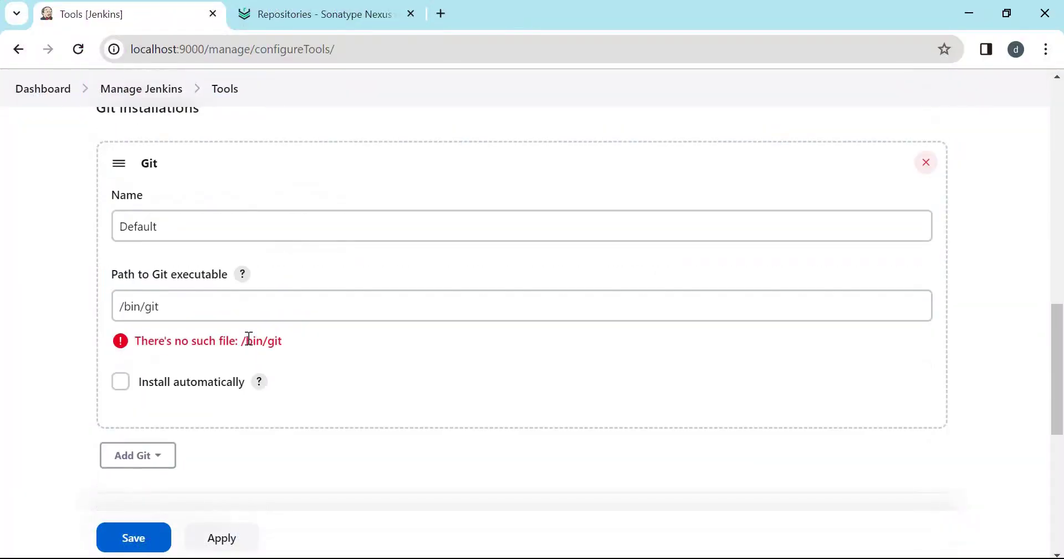
Add Maven installation maven3, automatic install off, MAVEN_HOME /home/vagrant/softwares/apache-maven-3.9.6, and apply.
click(137, 408)
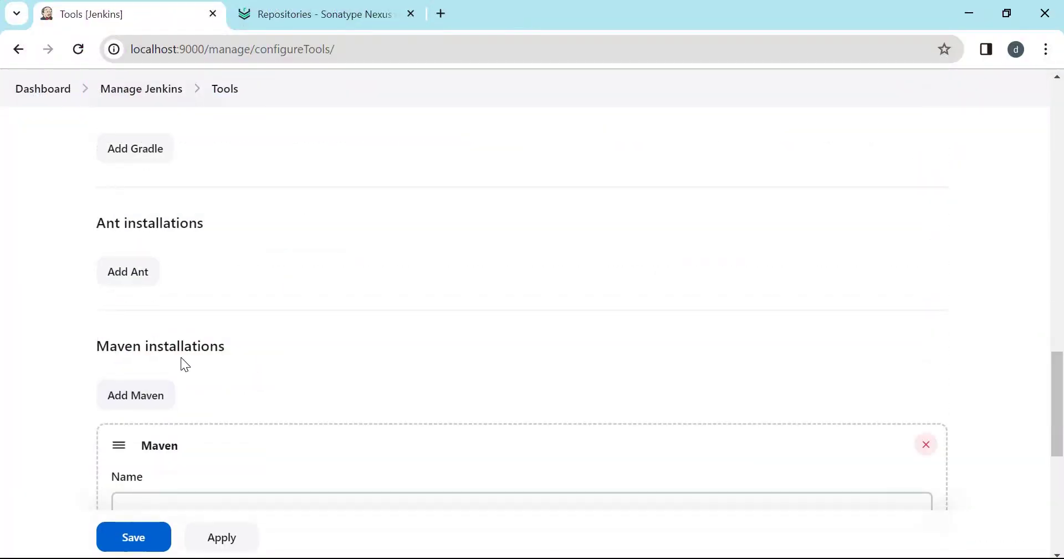
click(165, 347)
text(maven3)
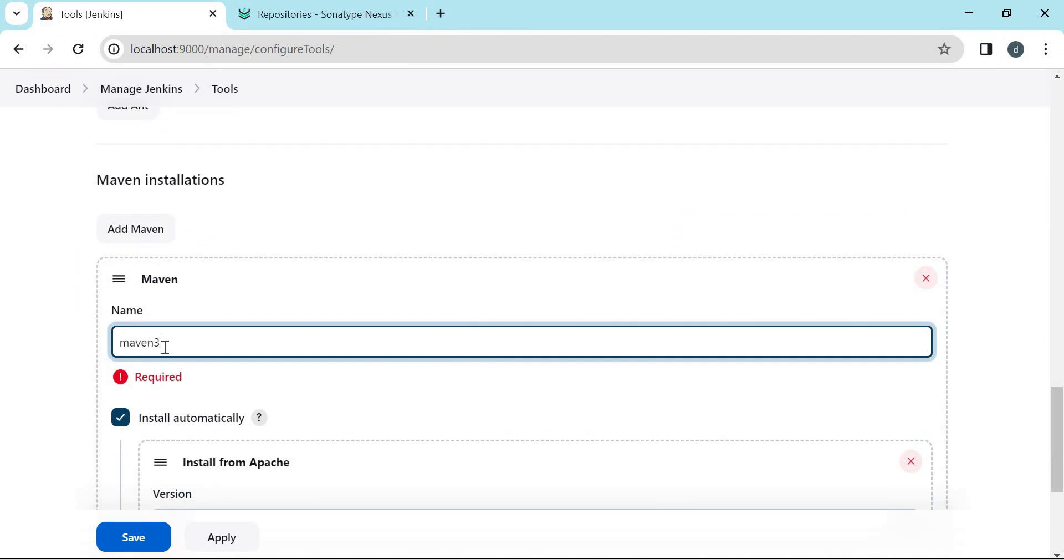
scroll(166, 347, down, 3)
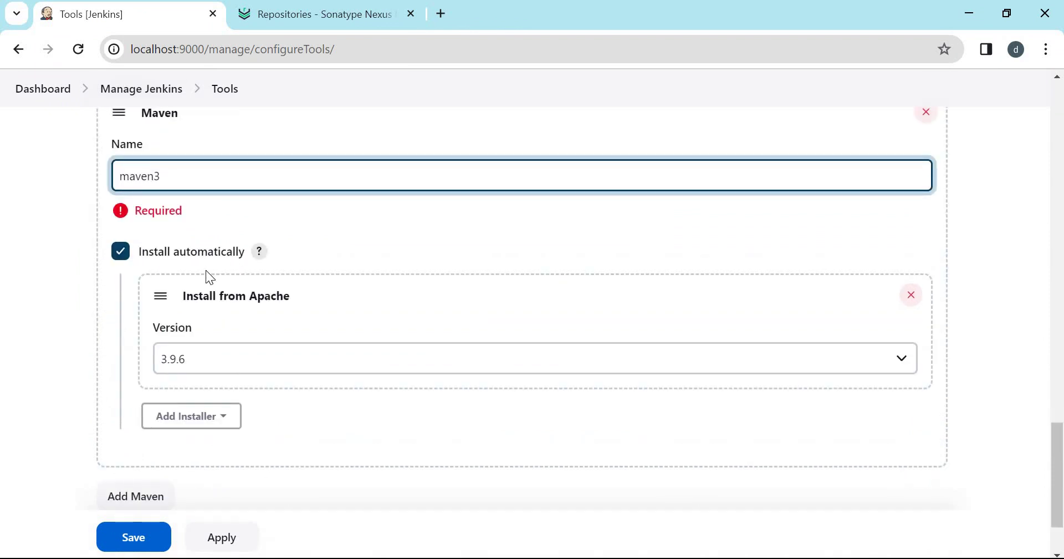
click(120, 251)
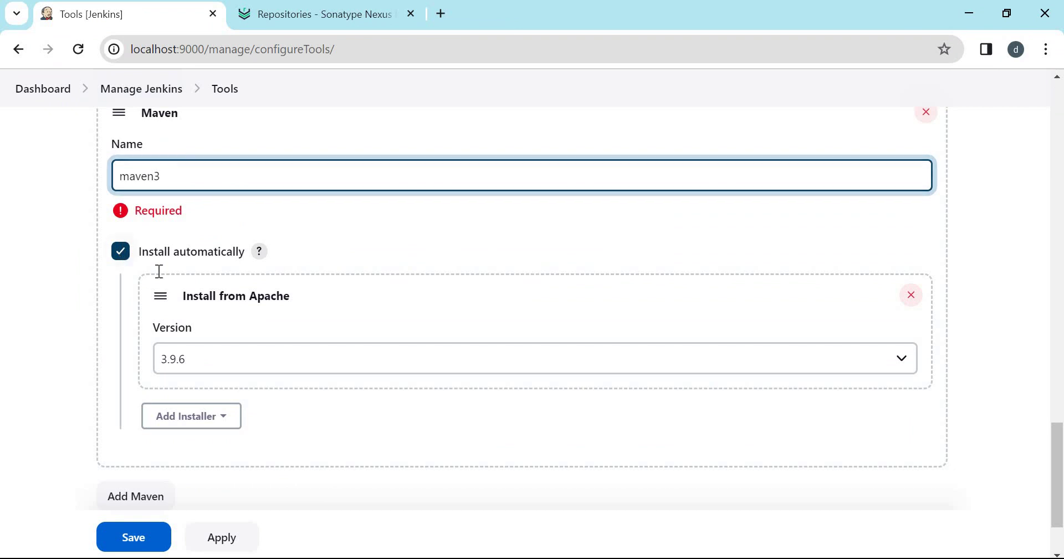
click(192, 275)
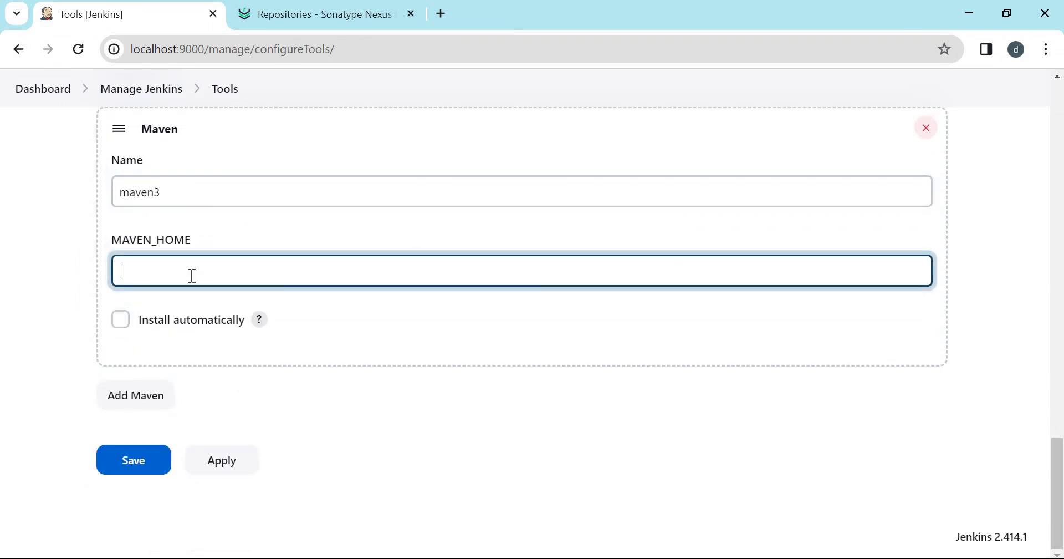
key(ctrl+v)
drag(418, 305, 610, 305)
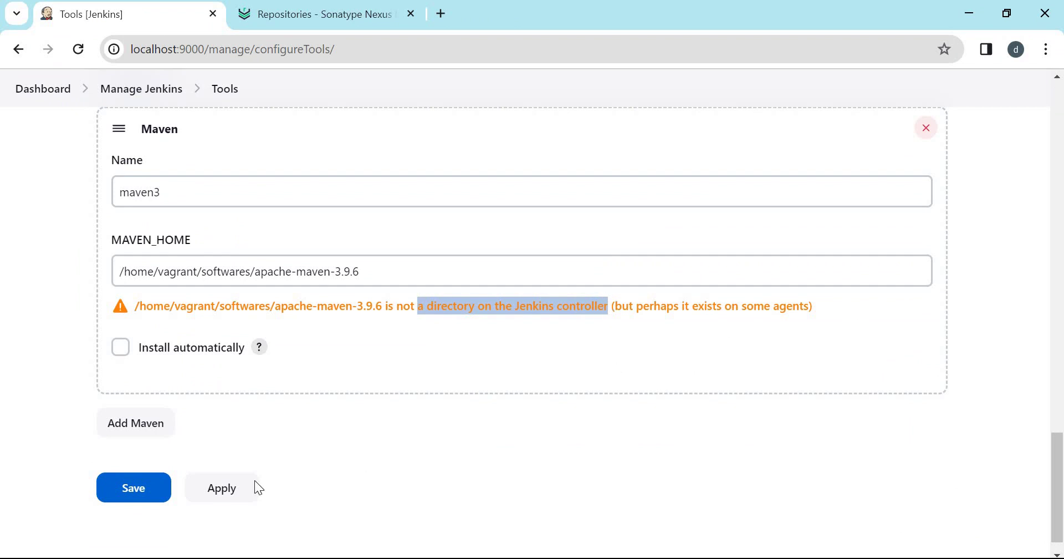
click(238, 488)
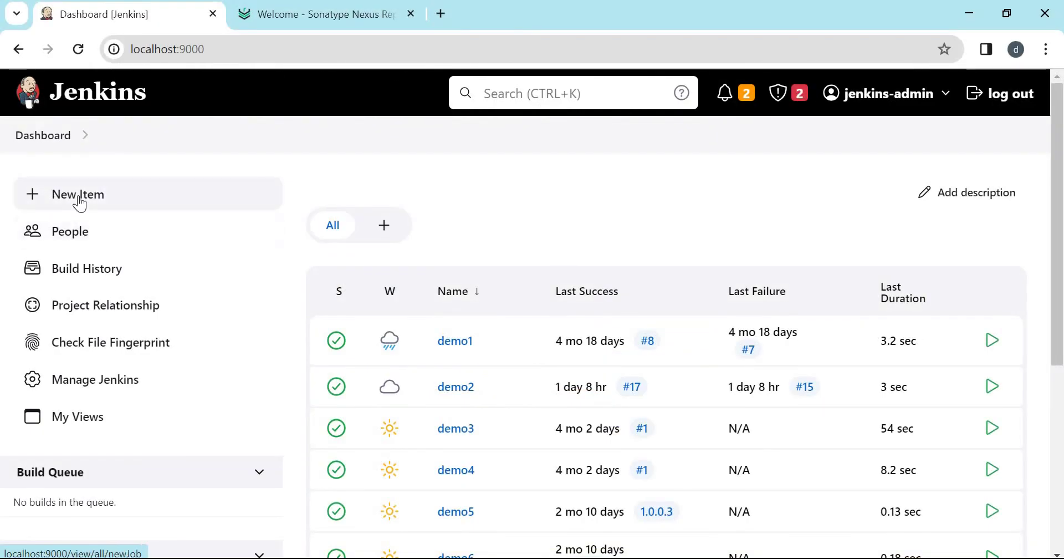
Create freestyle job new-maven-demo with description 'Maven demo'.
click(78, 198)
text(new)
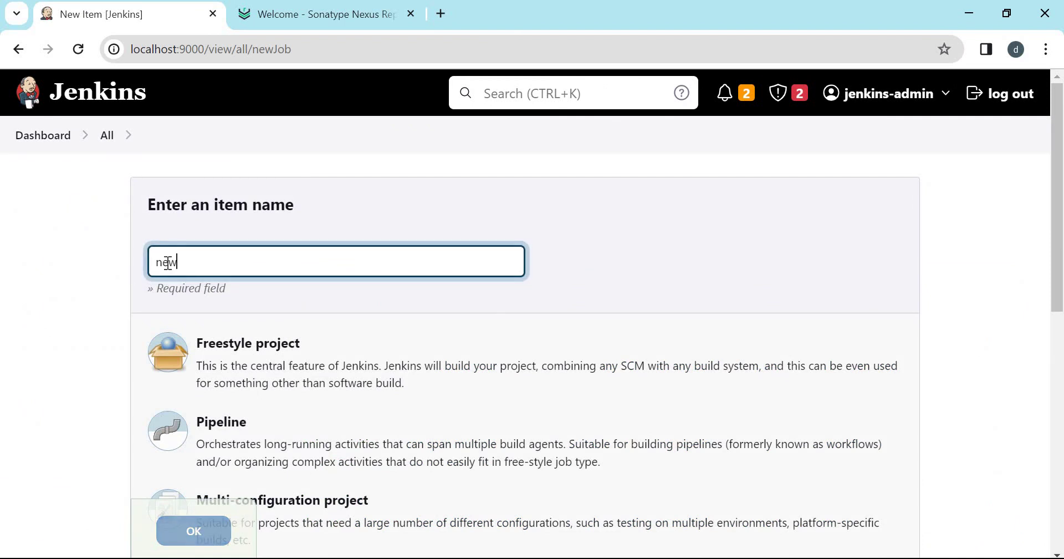
text(-maven-demo)
click(238, 368)
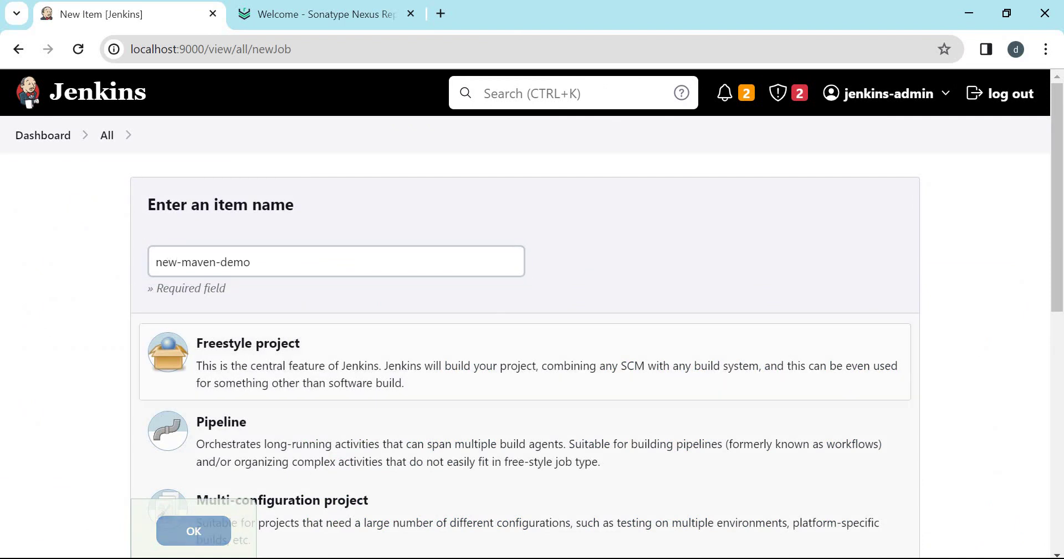
click(201, 539)
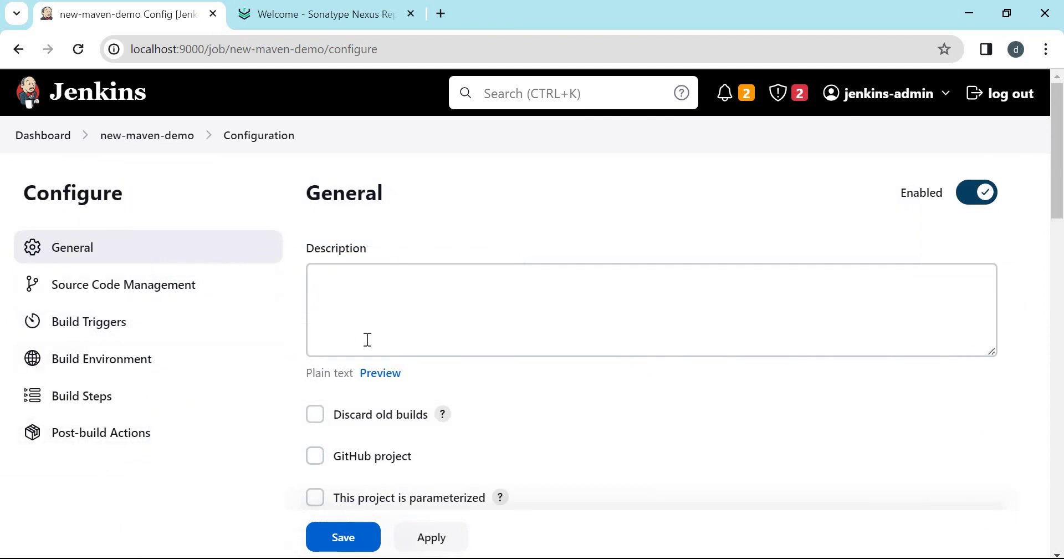
click(329, 270)
click(328, 272)
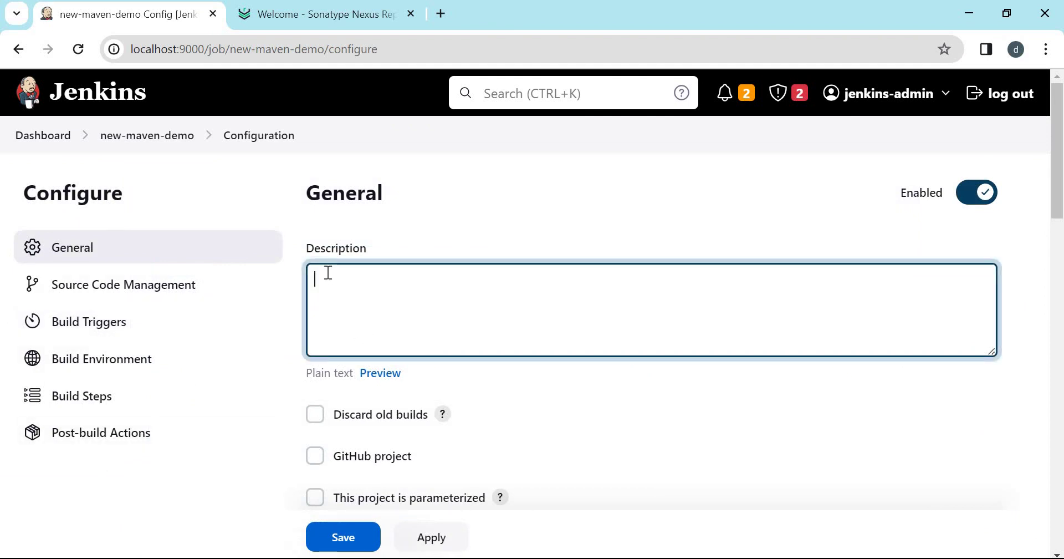
text(Maven demo)
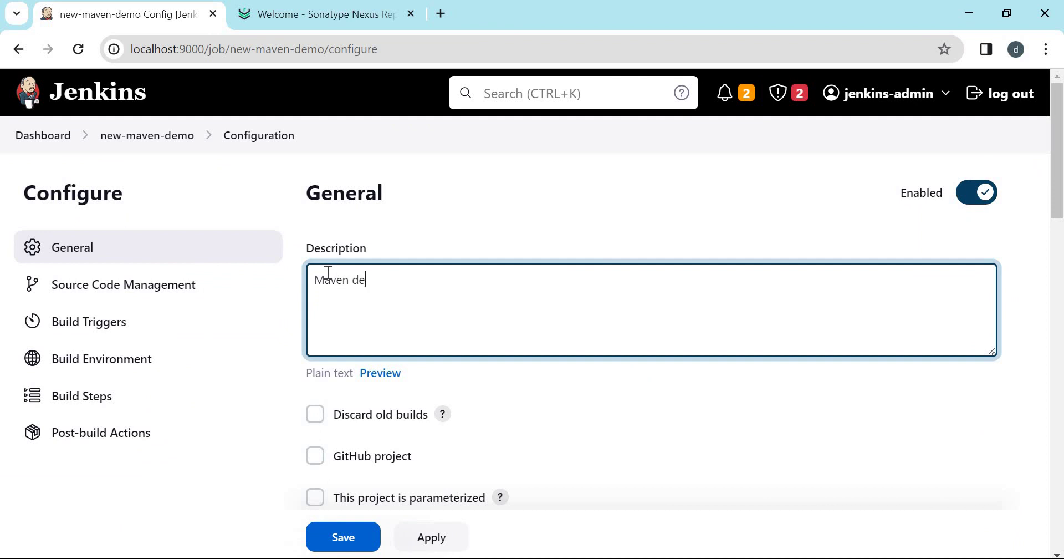
Restrict where the job can run to label agent-linux.
scroll(315, 442, down, 3)
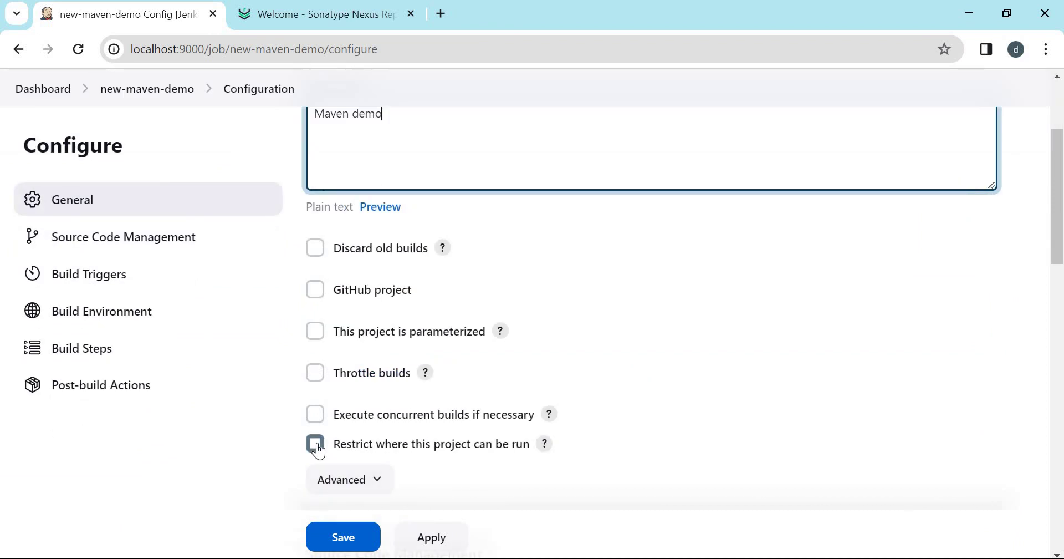
click(315, 444)
scroll(439, 330, down, 4)
click(469, 263)
text(agent-linux)
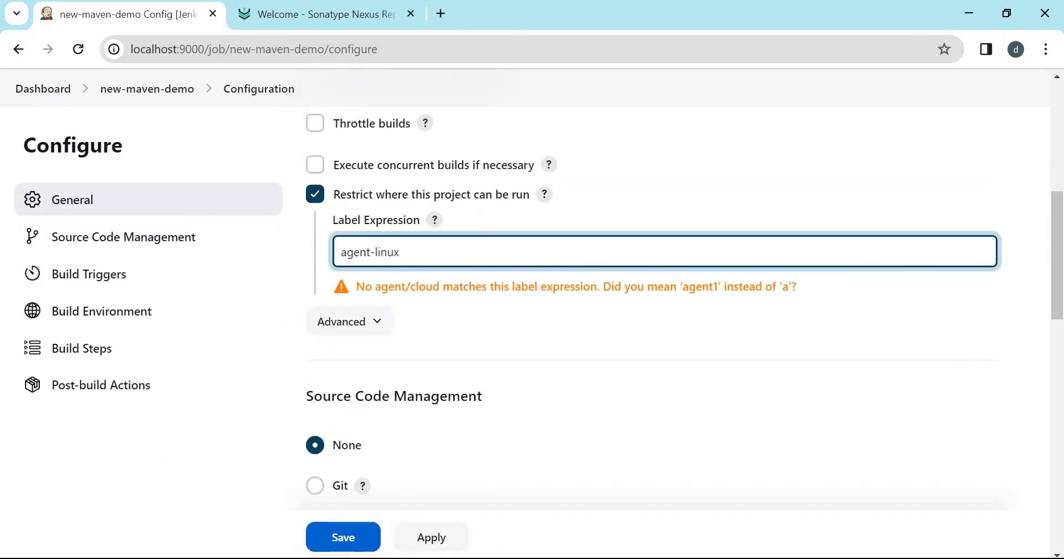
click(124, 242)
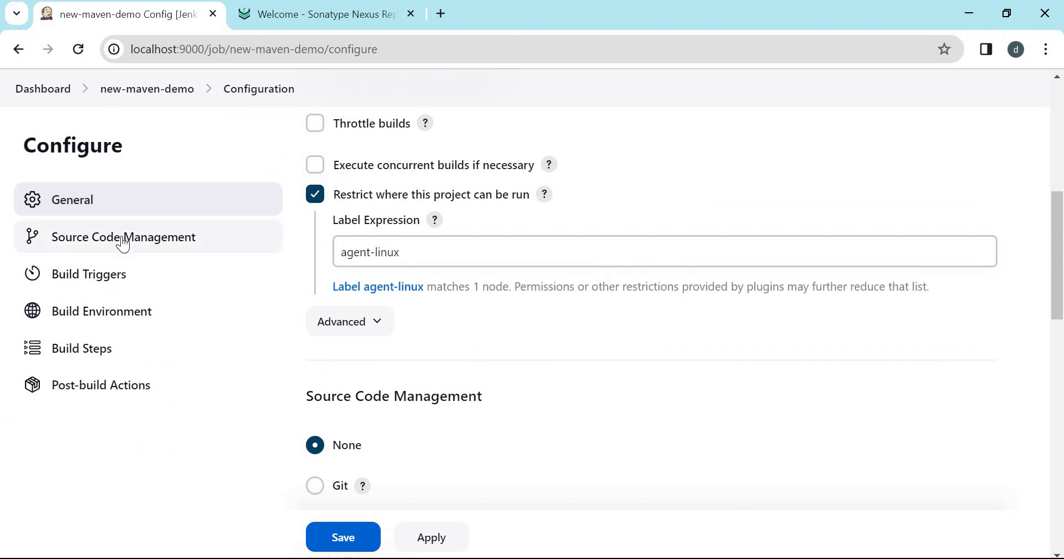
click(121, 236)
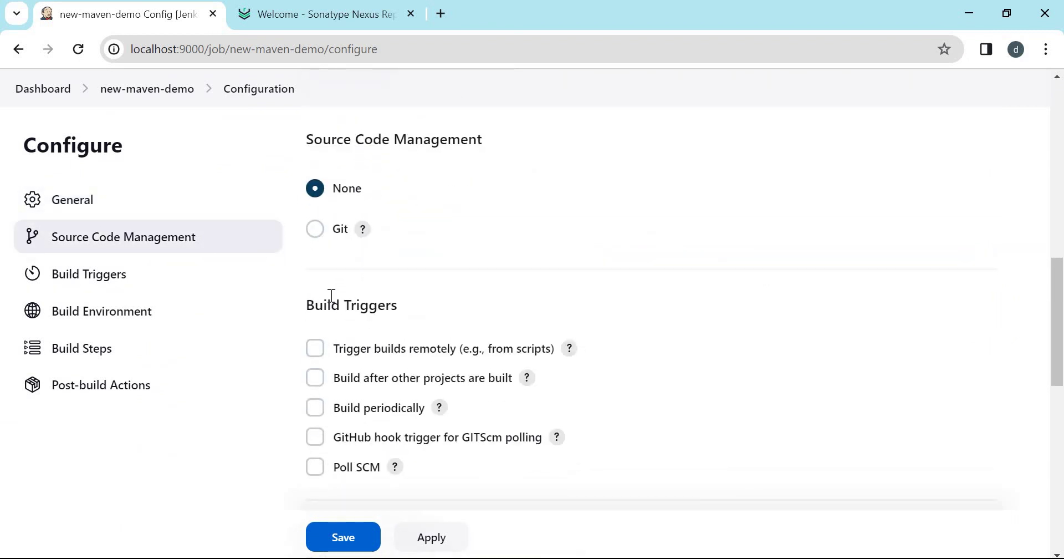
Use Git with the pasted repository URL and the 'Access github from jenkins' credential.
click(315, 229)
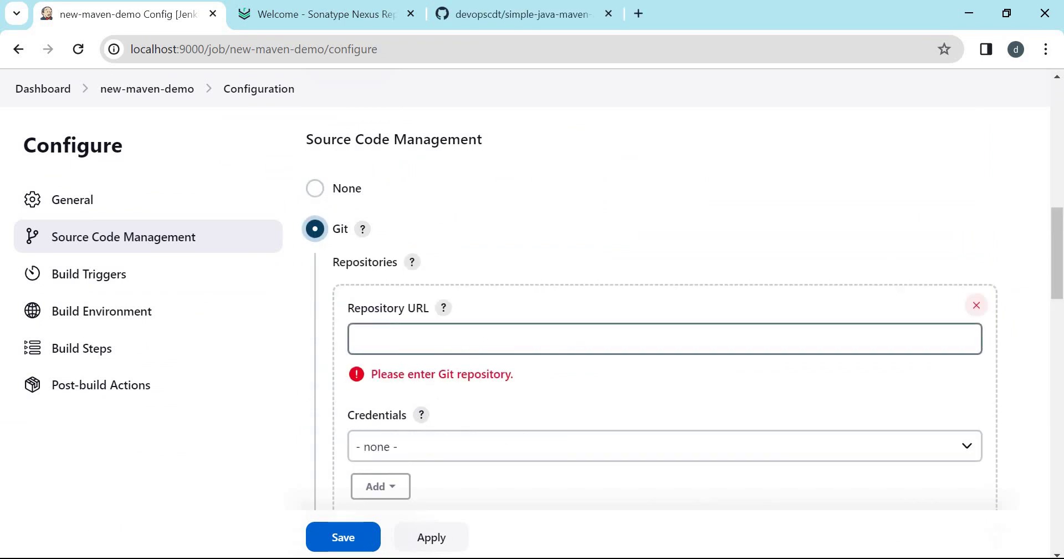
click(379, 336)
text(https://github.com/devopscdt/simple-java-maven-app.git)
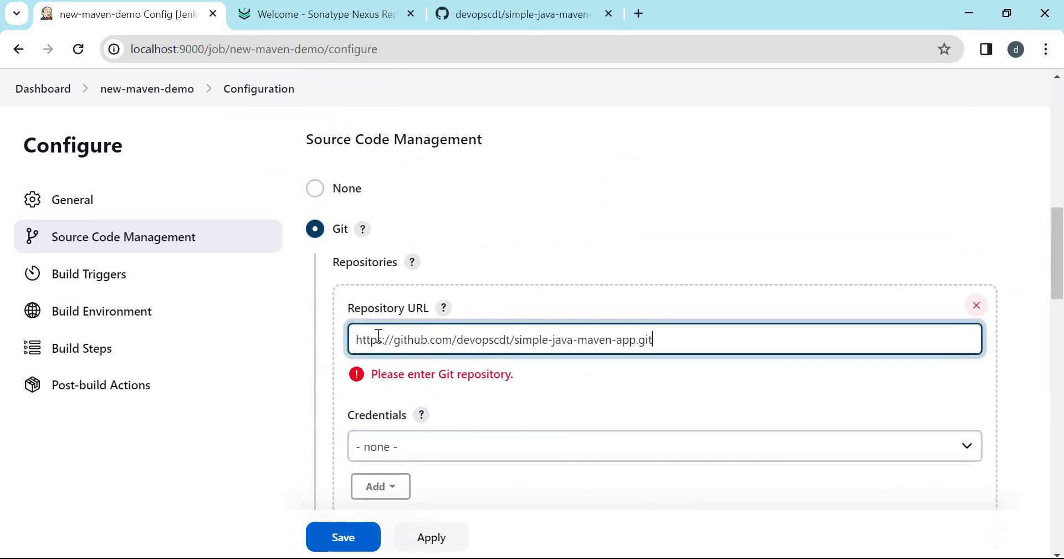
scroll(441, 219, down, 4)
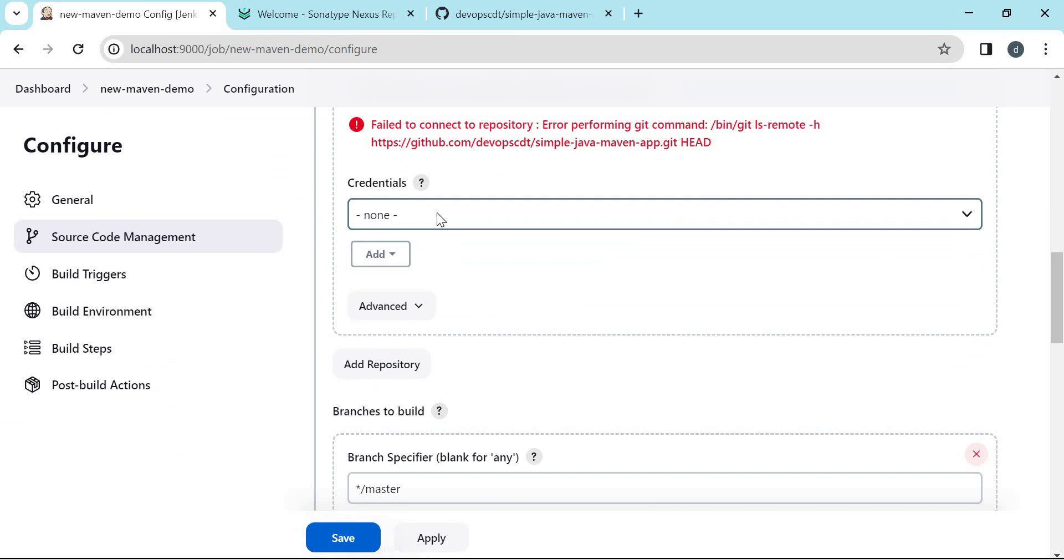
click(437, 214)
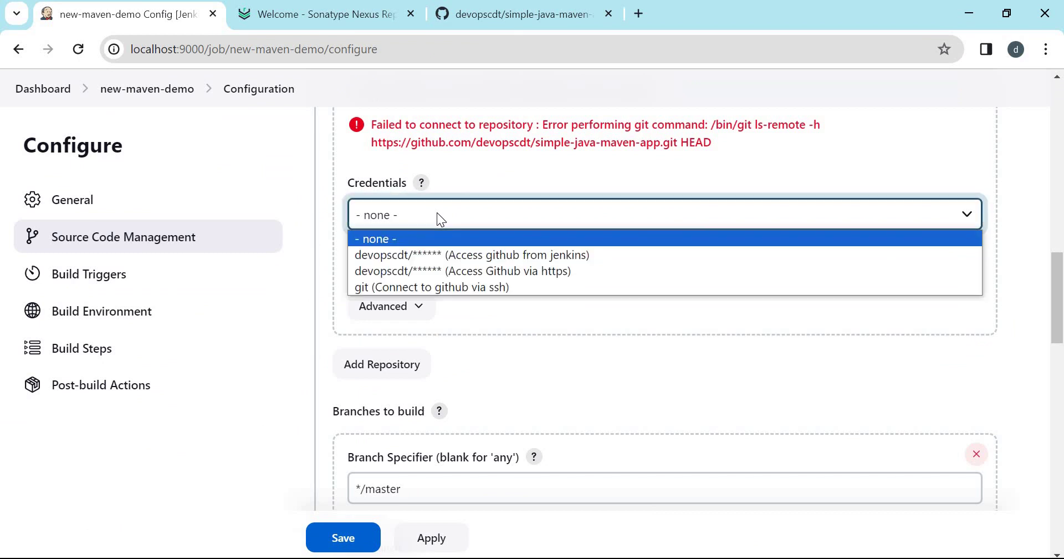
click(473, 258)
Confirm on GitHub that the branch to build is */master.
scroll(488, 356, down, 3)
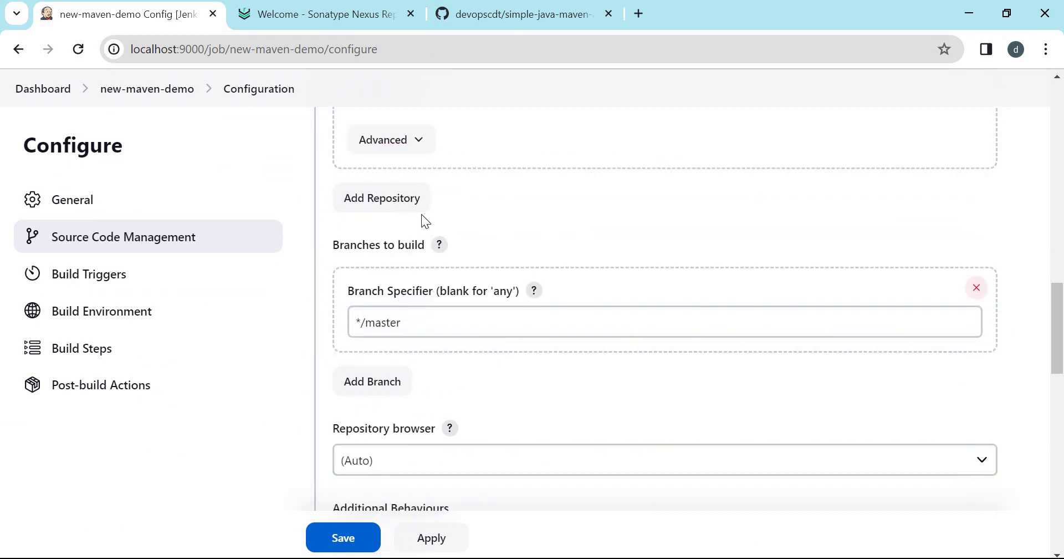
click(483, 11)
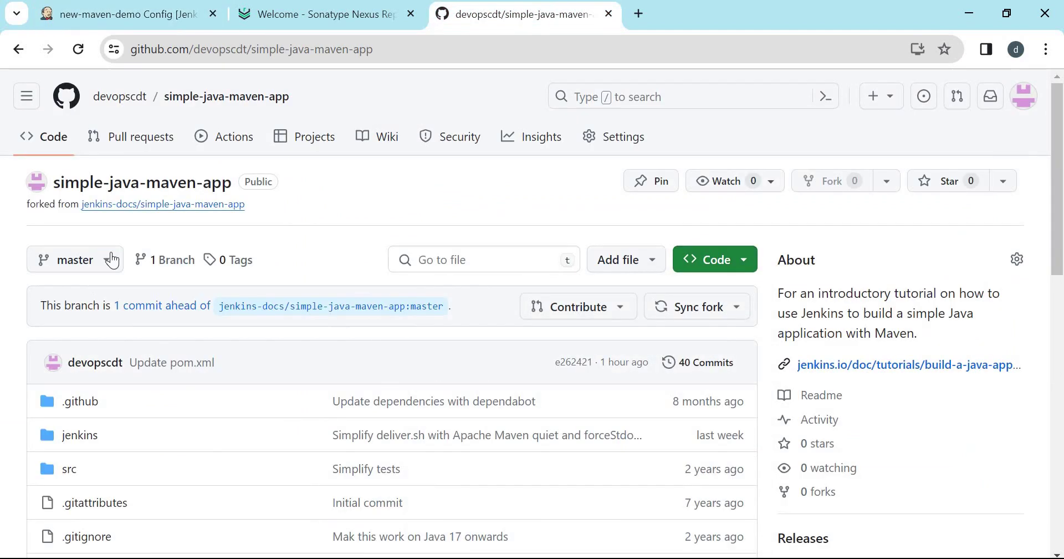
key(ctrl+Tab)
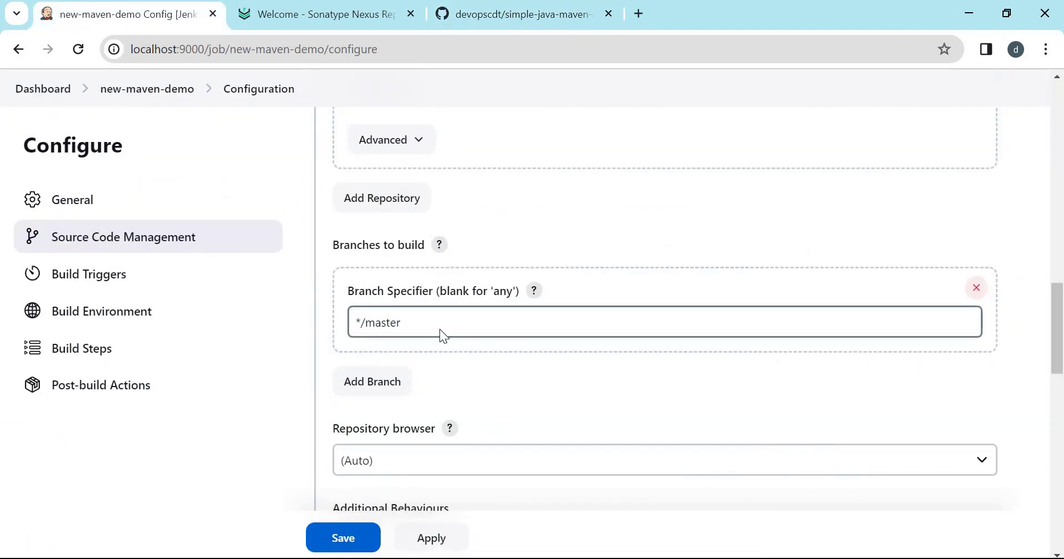
scroll(475, 348, down, 5)
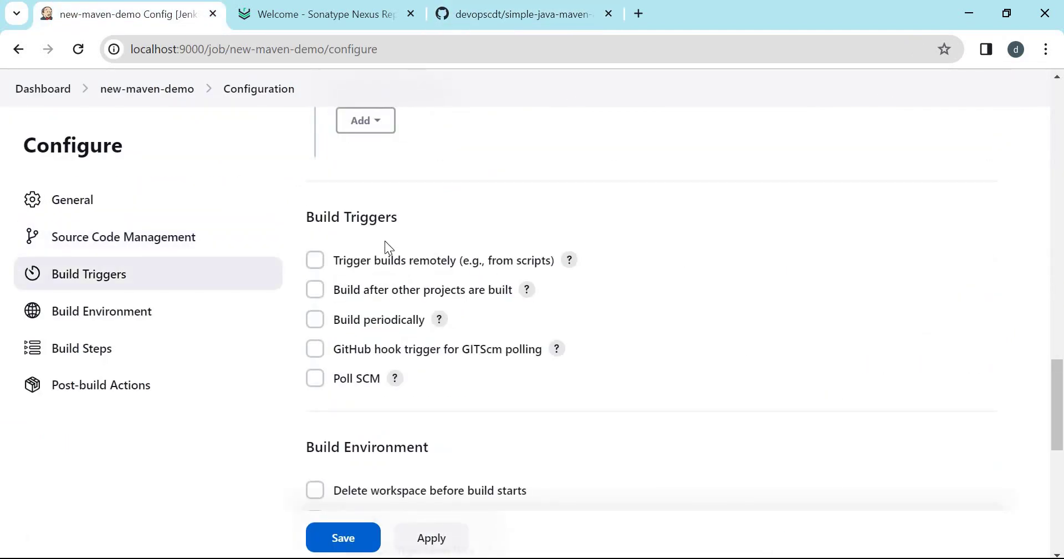
click(115, 309)
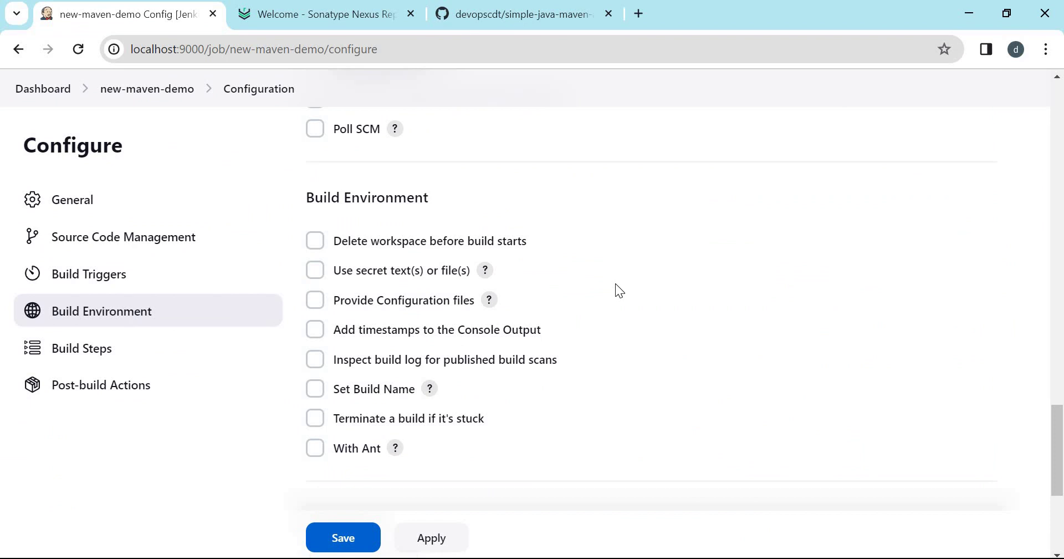
Enable secret text/file bindings and add a Secret file binding, checking its help text.
click(315, 273)
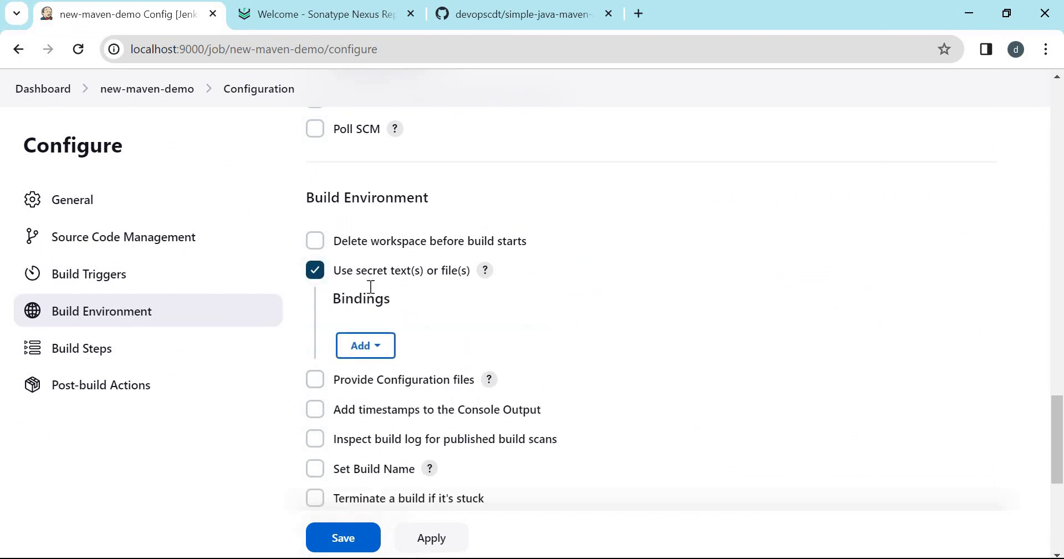
click(366, 345)
click(374, 261)
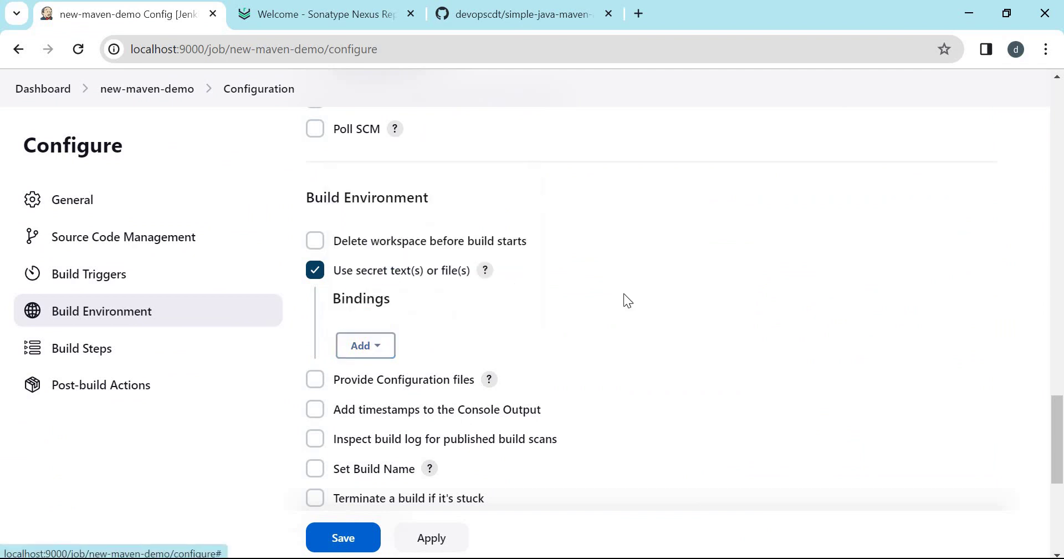
scroll(690, 302, down, 1)
click(446, 272)
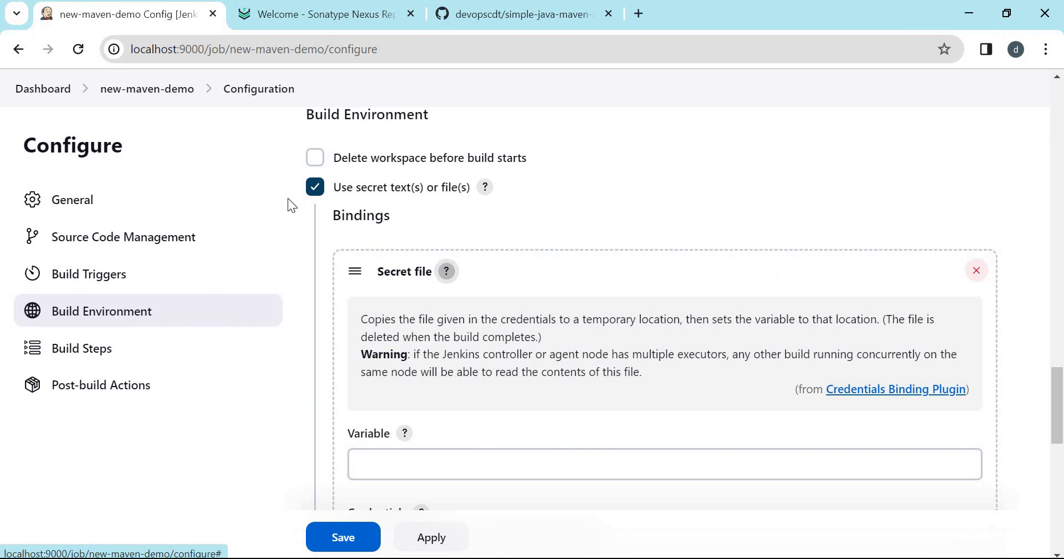
scroll(543, 186, down, 2)
click(446, 188)
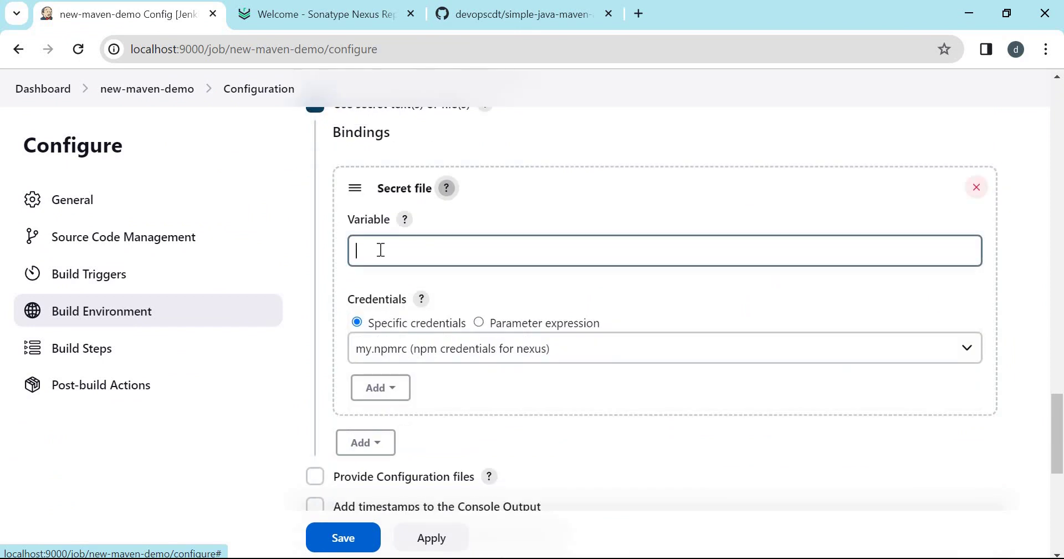
Name the binding variable 'settings' and select the settings.xml file credential.
click(381, 250)
text(settings)
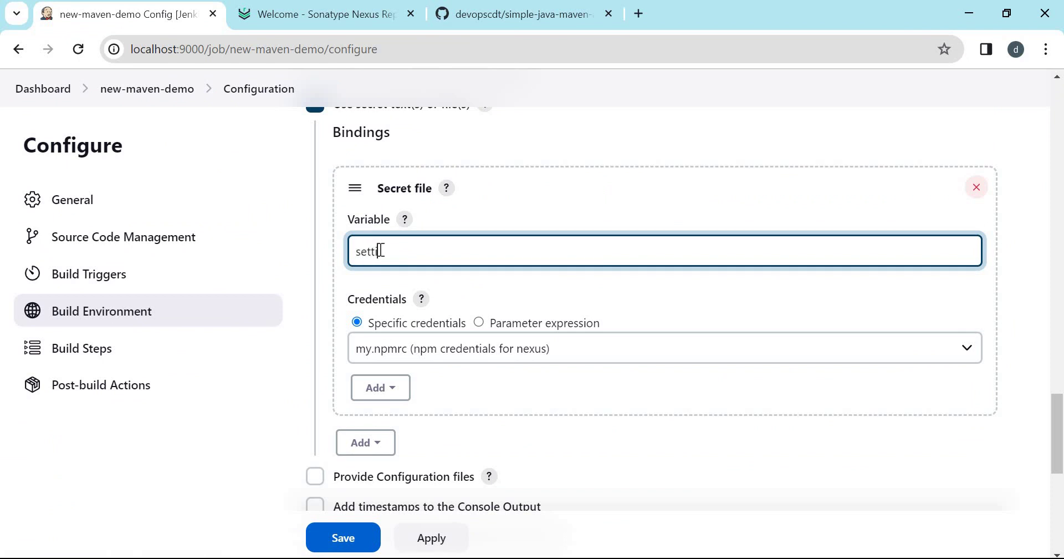
click(418, 224)
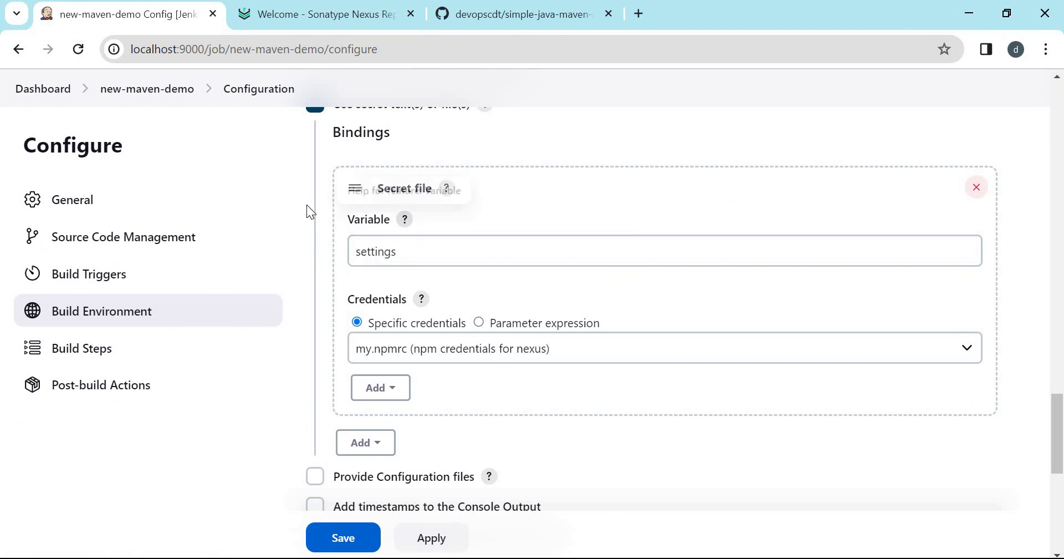
scroll(599, 227, down, 2)
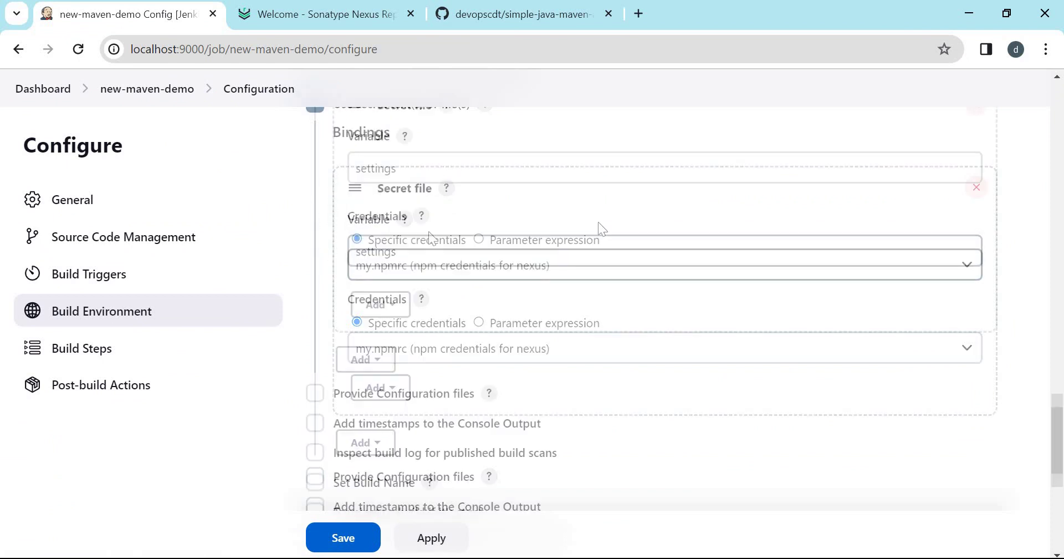
click(500, 265)
click(474, 310)
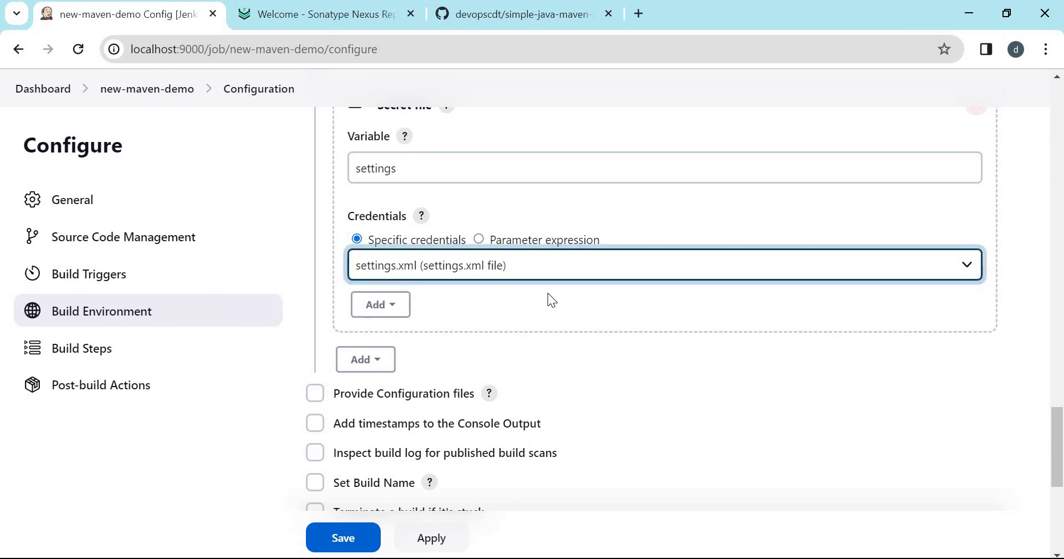
scroll(548, 293, down, 6)
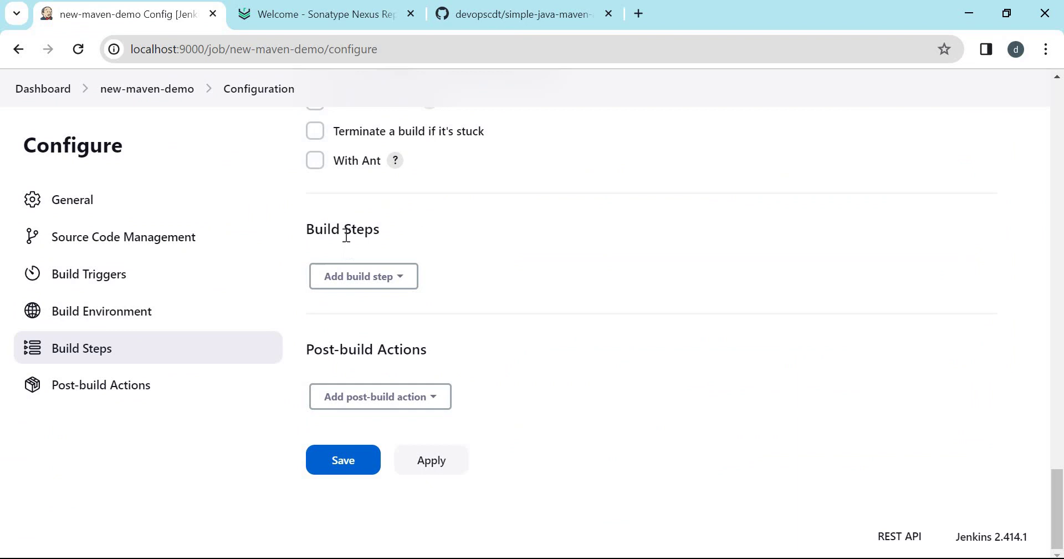
Add an Invoke top-level Maven targets build step using the maven3 installation.
click(398, 288)
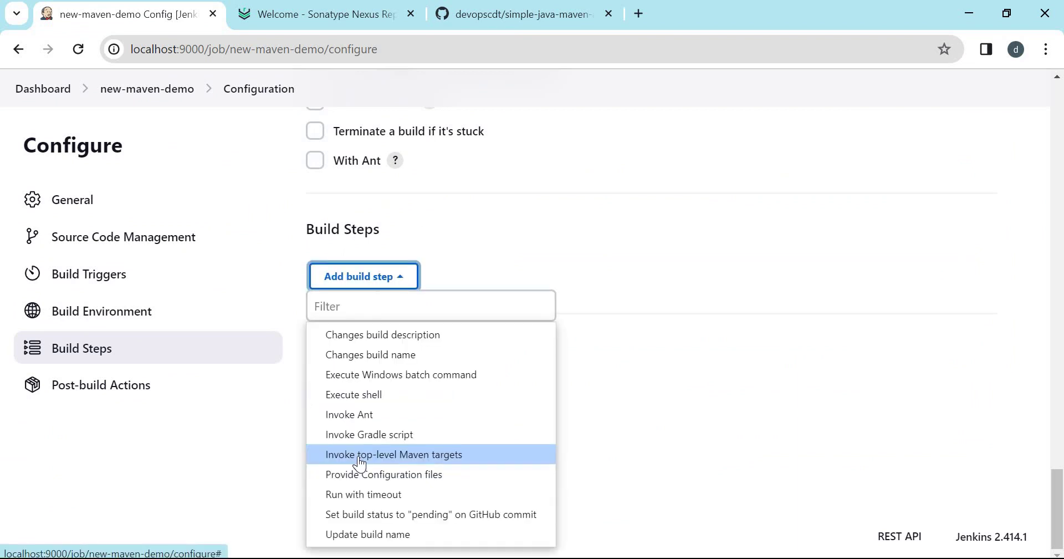
click(391, 458)
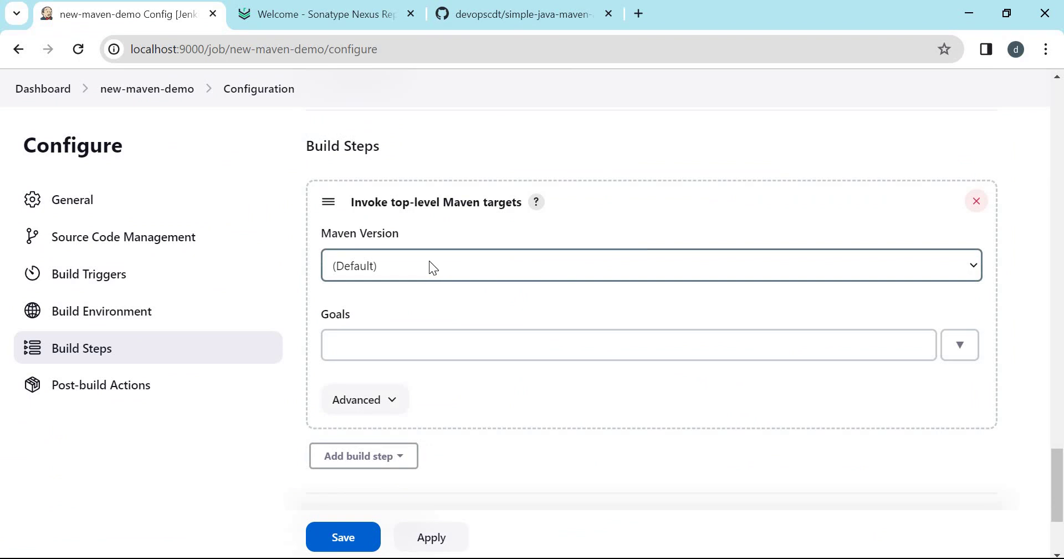
click(429, 265)
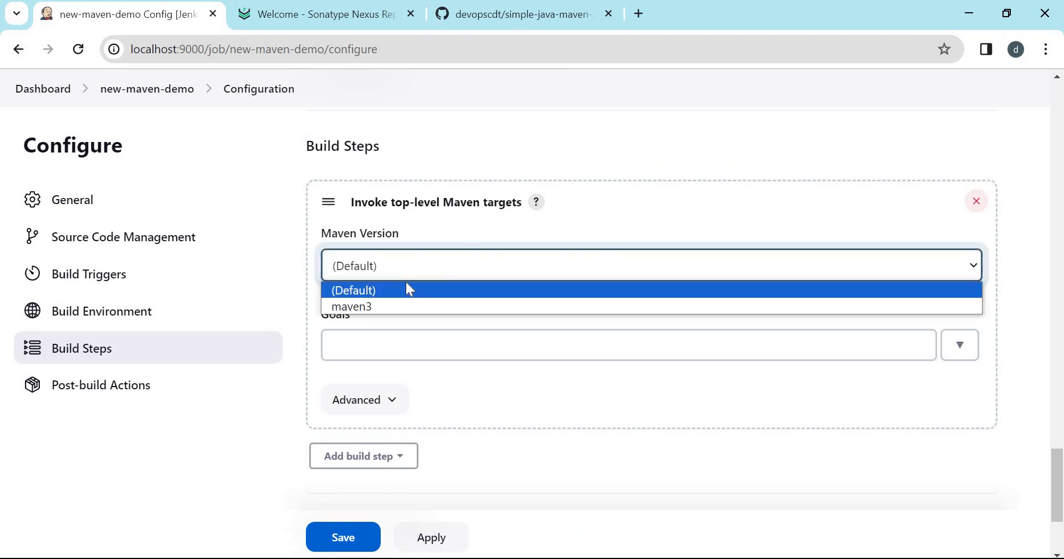
click(378, 306)
Set the Maven goals to '-s $settings clean deploy -U' and save the job configuration.
click(352, 345)
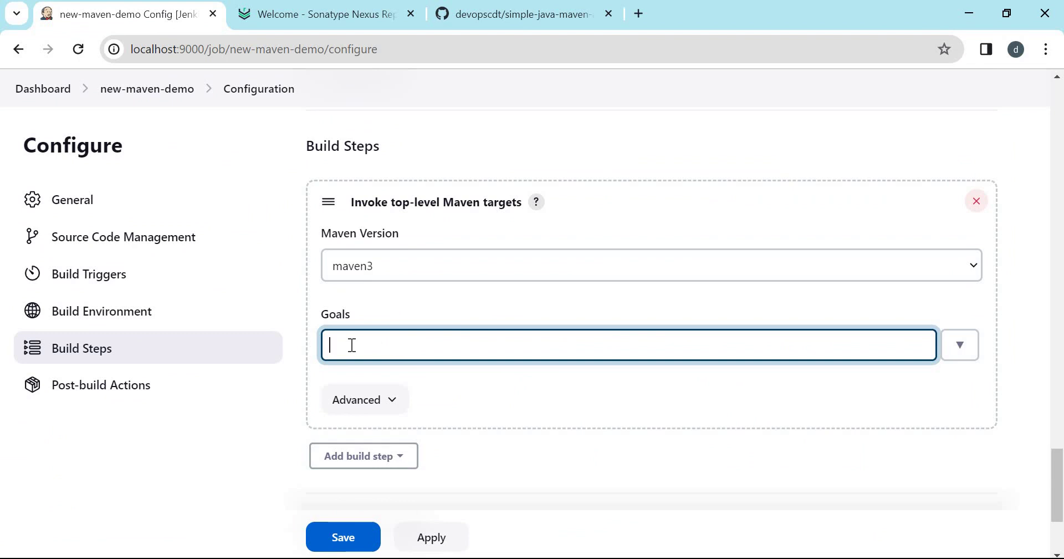
text(clean deploy)
key(Home)
text(-s )
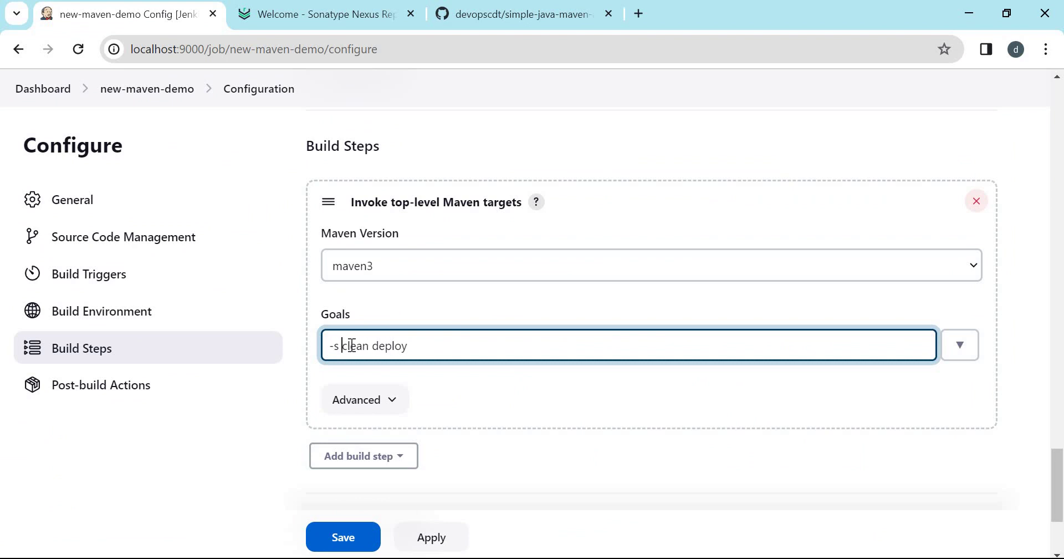
text($)
text(settings)
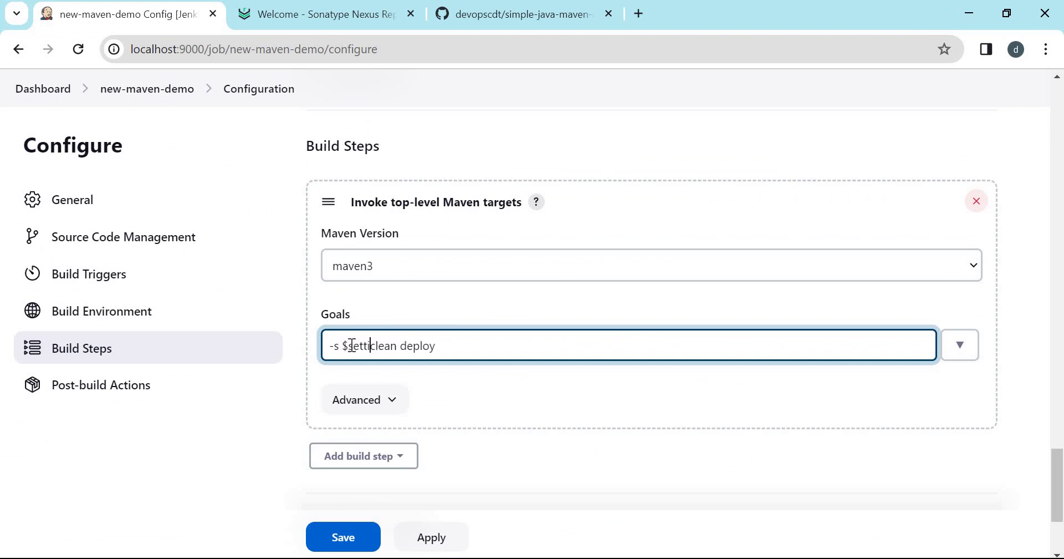
scroll(573, 410, up, 1)
key(End)
text(-U)
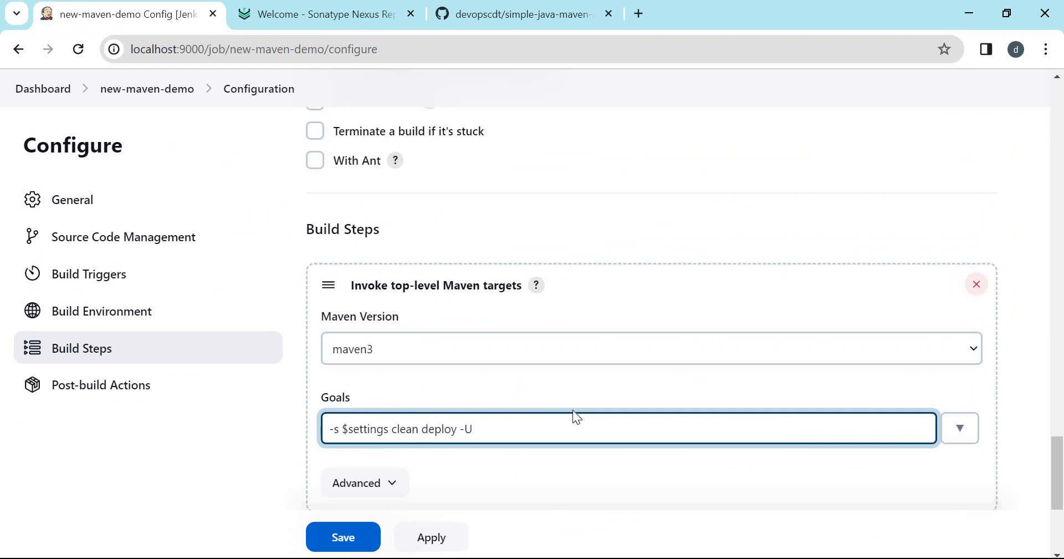
scroll(573, 411, down, 1)
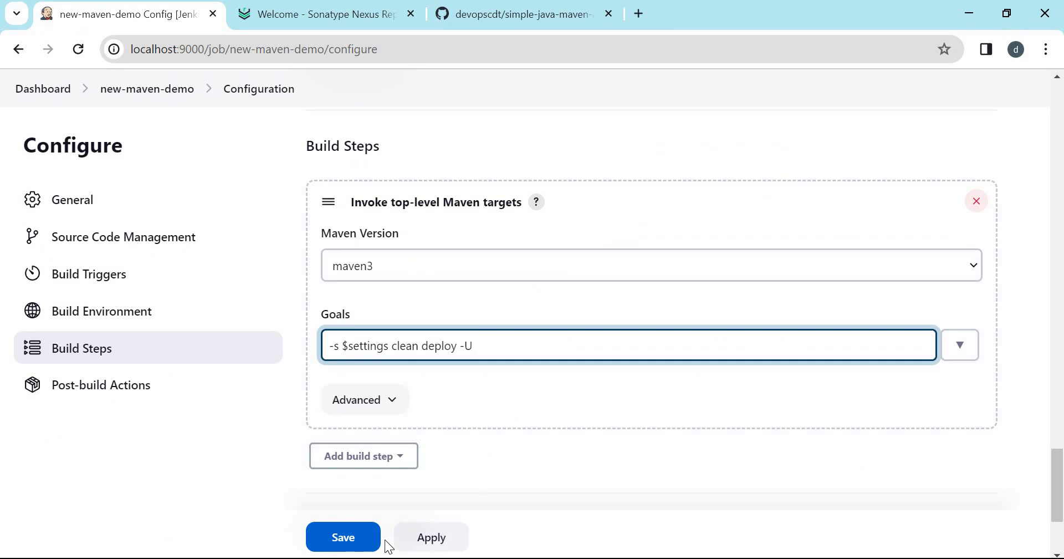
click(360, 541)
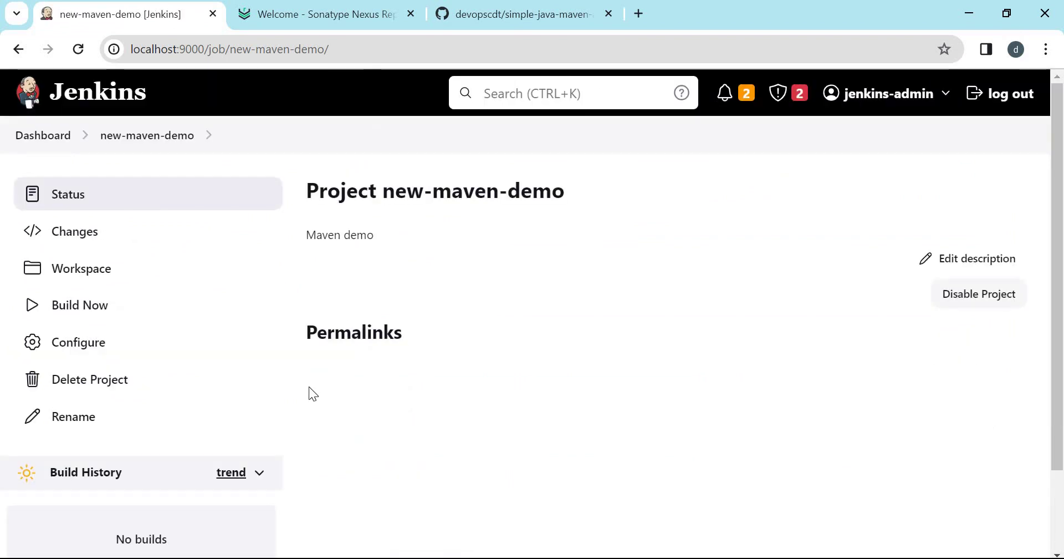
Start a new build of new-maven-demo and open build #1's console output.
click(86, 300)
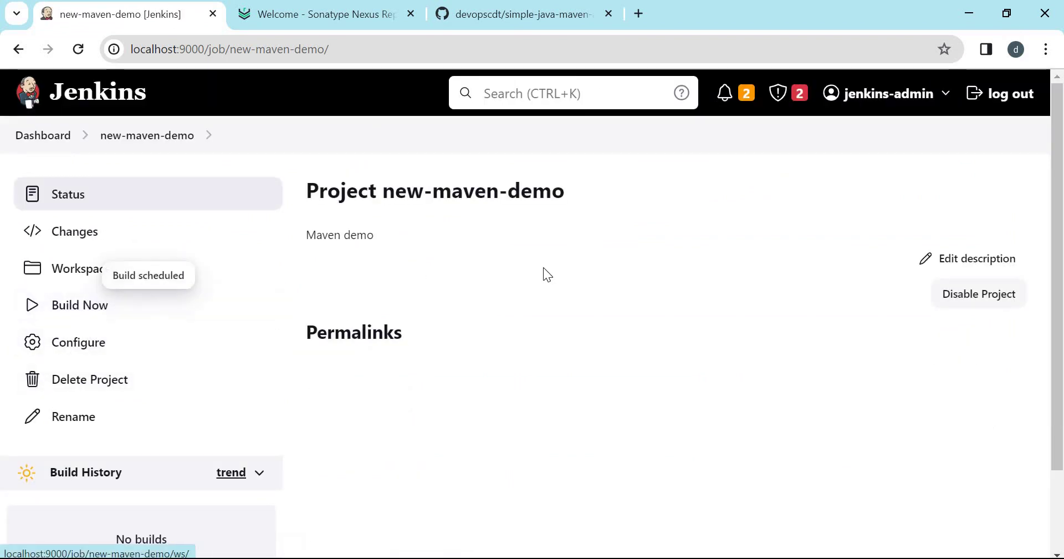
scroll(110, 468, down, 1)
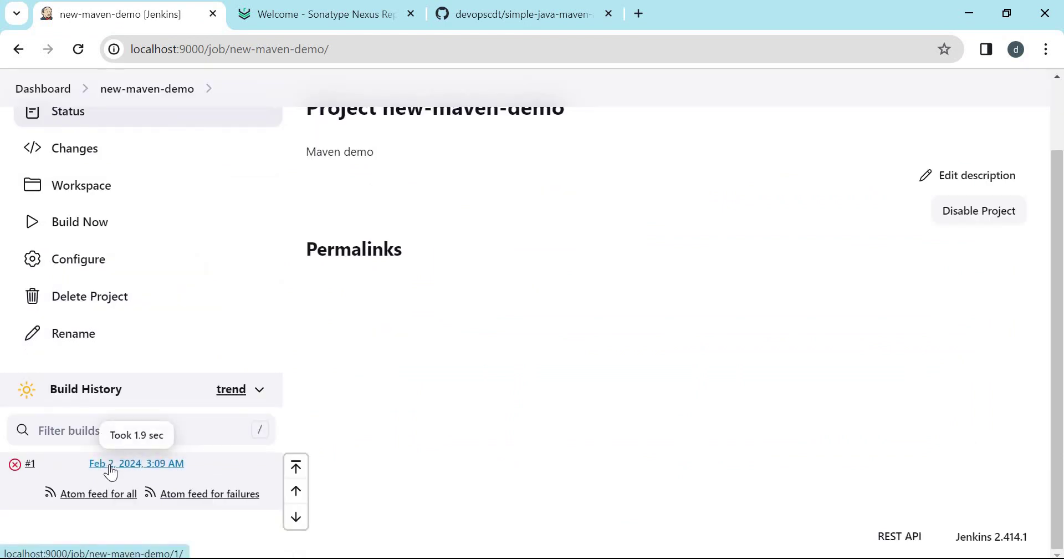
click(110, 472)
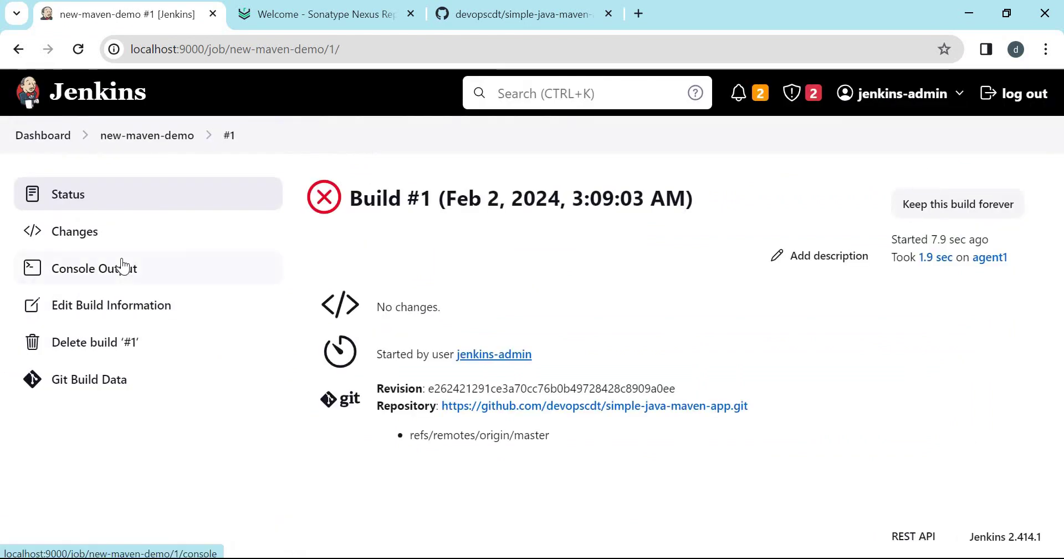
click(123, 268)
Review build #1's log, marking the git checkout lines and the JAVA_HOME error.
scroll(774, 272, down, 5)
scroll(774, 272, up, 2)
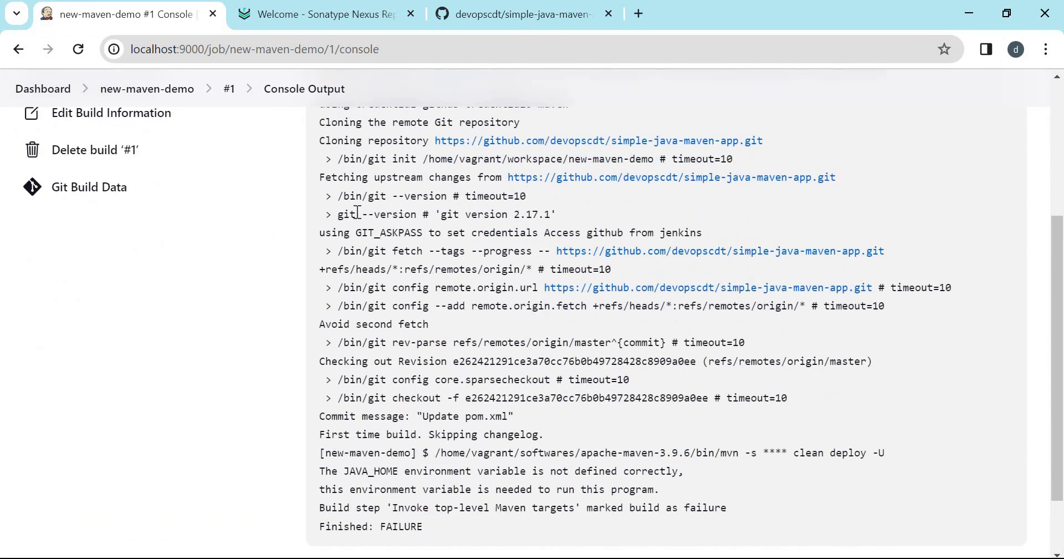
drag(351, 196, 387, 232)
drag(931, 398, 930, 396)
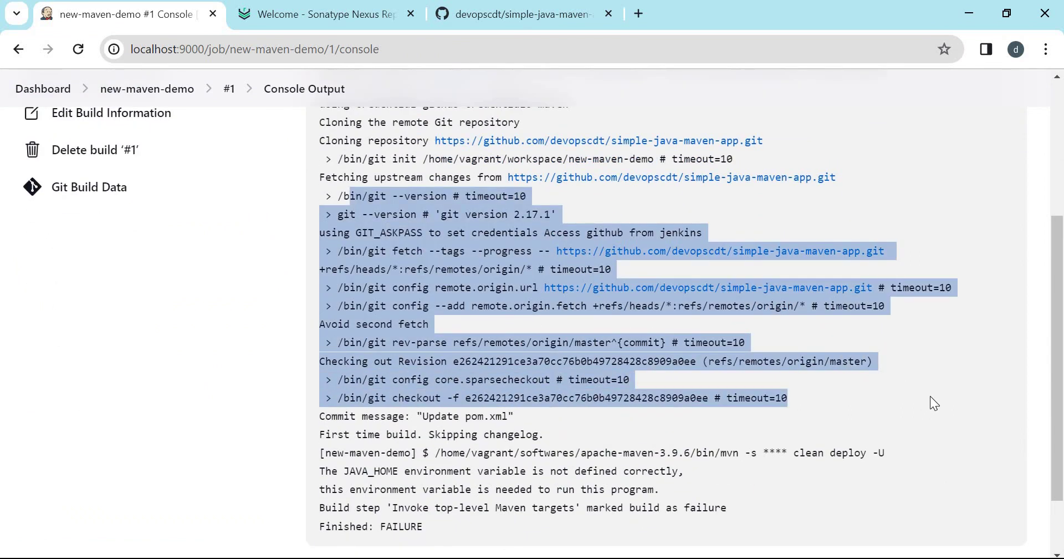
scroll(930, 396, down, 2)
click(446, 387)
triple_click(445, 386)
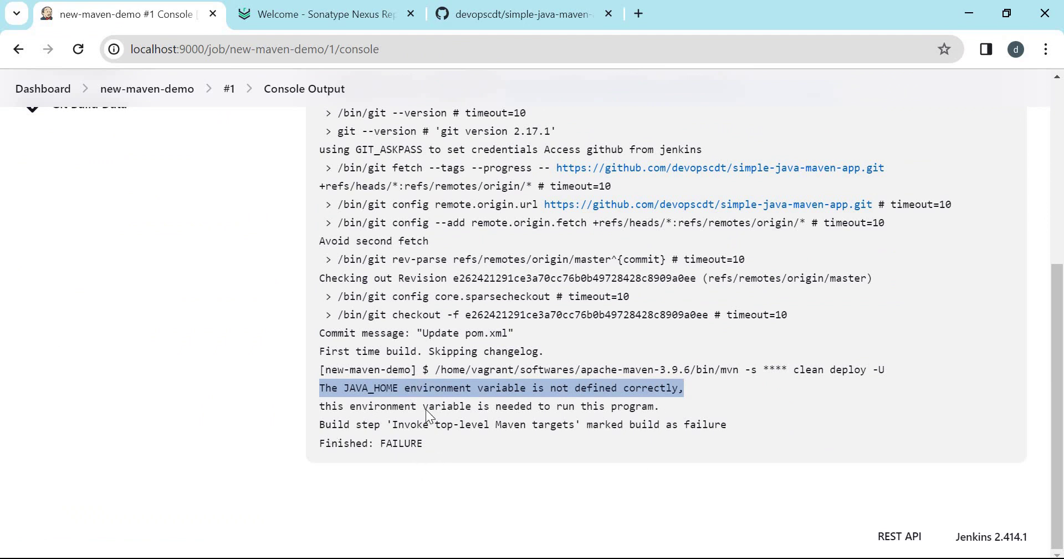
click(191, 261)
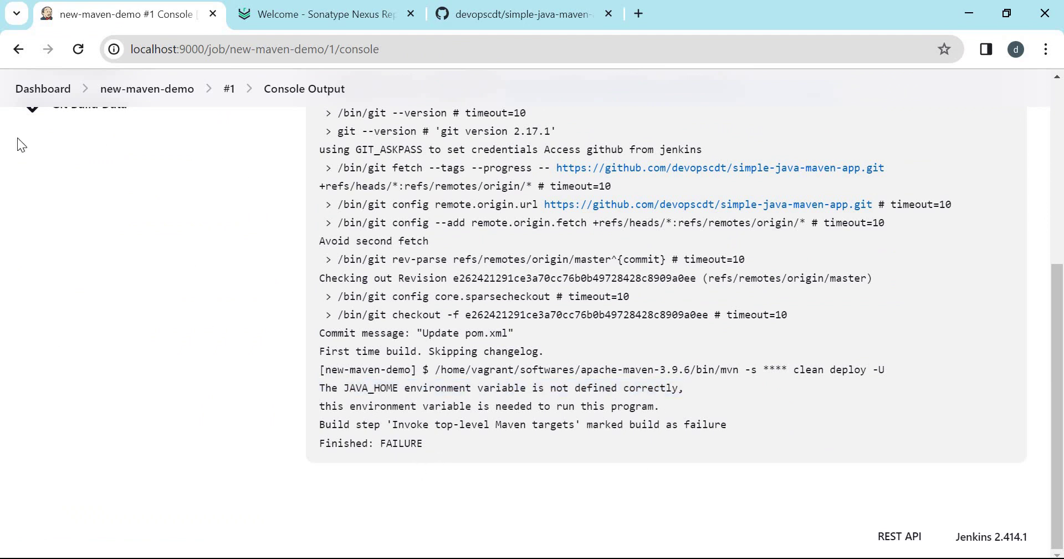
right_click(38, 91)
Open the Jenkins dashboard in a new tab and go to Manage Jenkins > Tools.
click(98, 109)
click(327, 13)
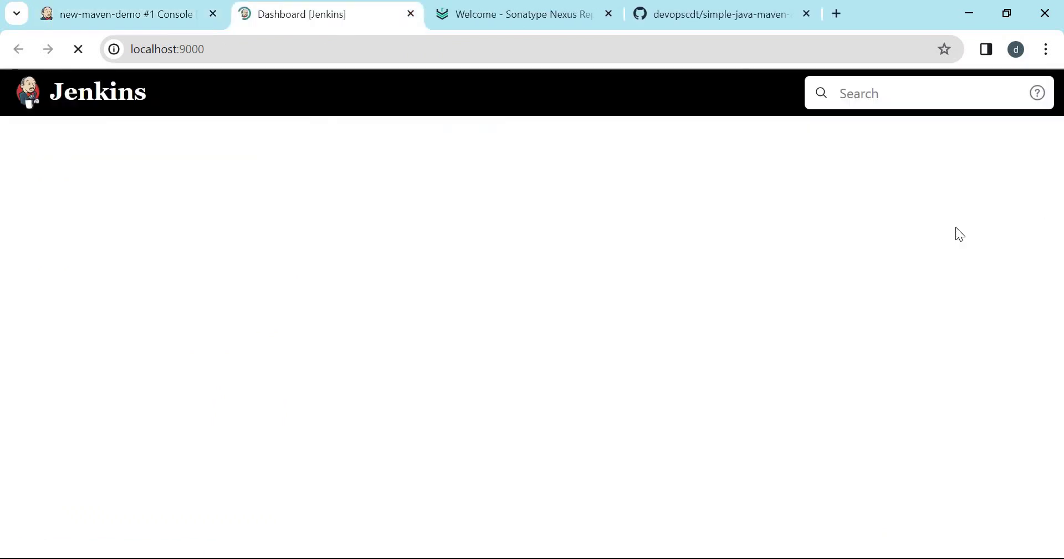
click(115, 372)
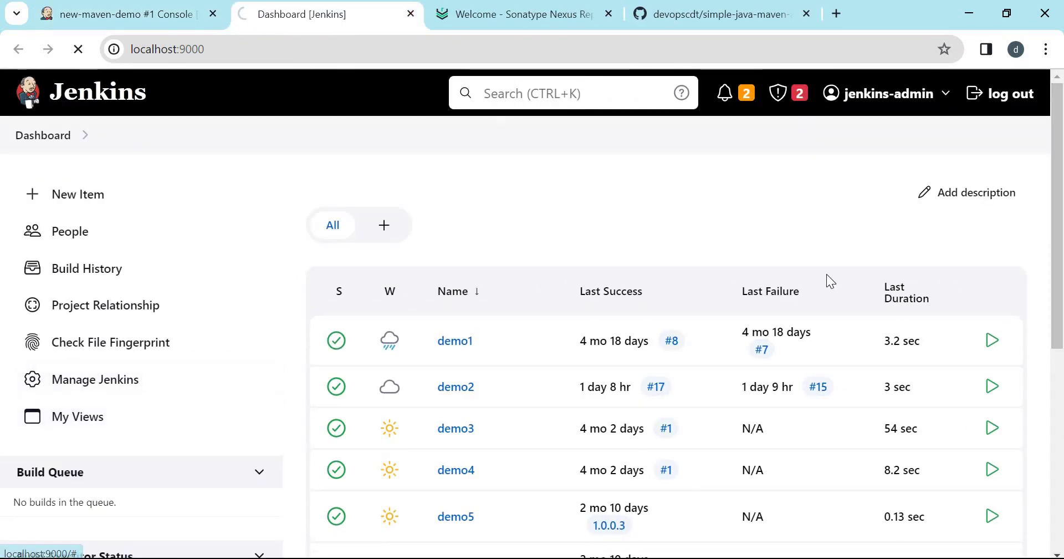
scroll(854, 238, down, 3)
click(862, 204)
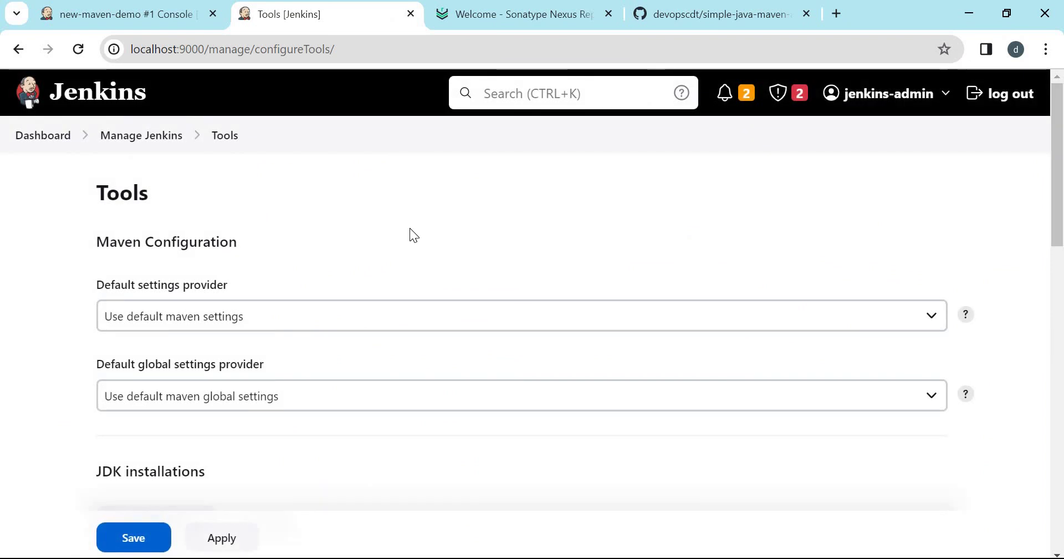
Change the openjdk11 JDK's JAVA_HOME to /usr, save, and return to the job tab.
scroll(410, 228, down, 5)
scroll(414, 235, up, 2)
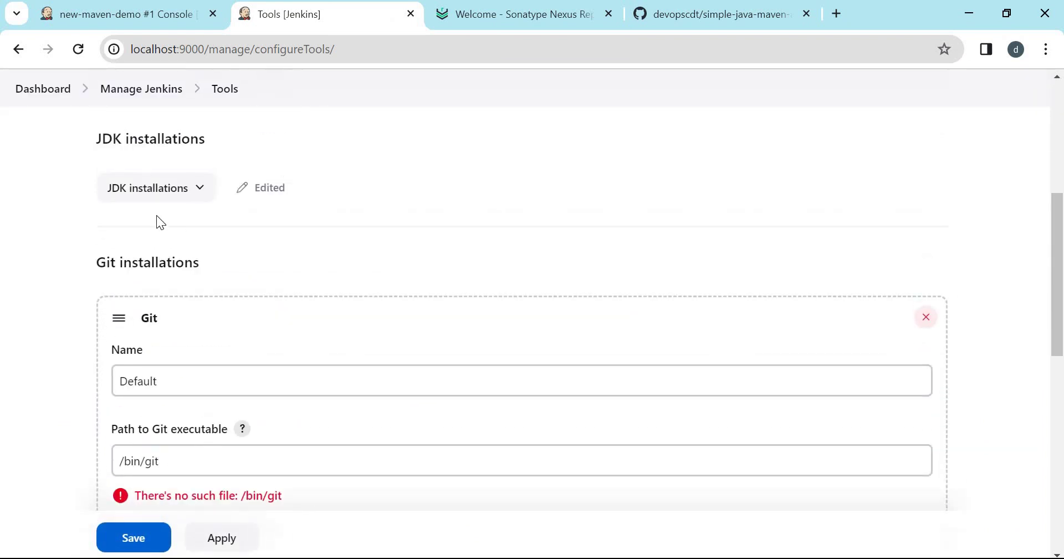
click(178, 195)
scroll(158, 360, down, 2)
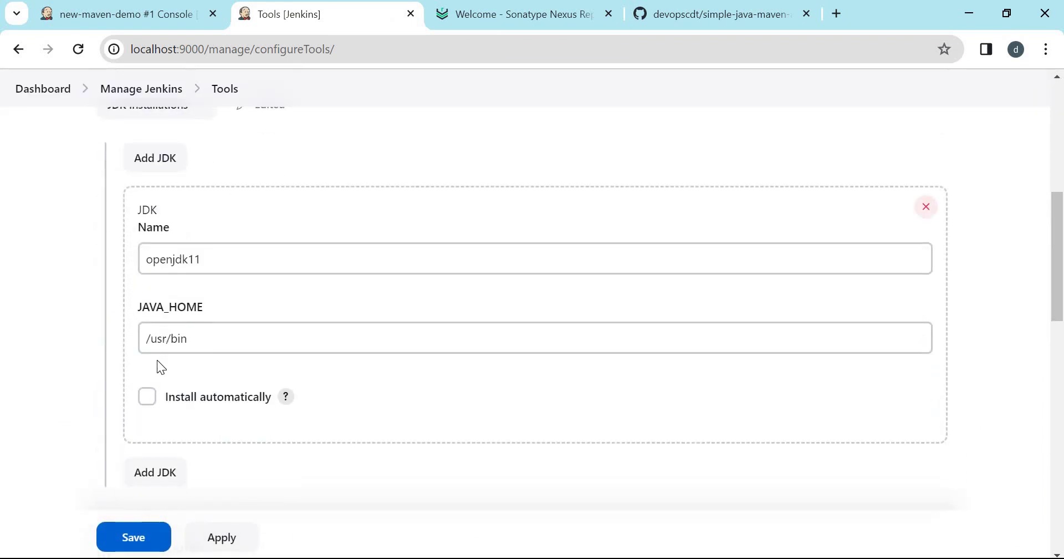
click(149, 338)
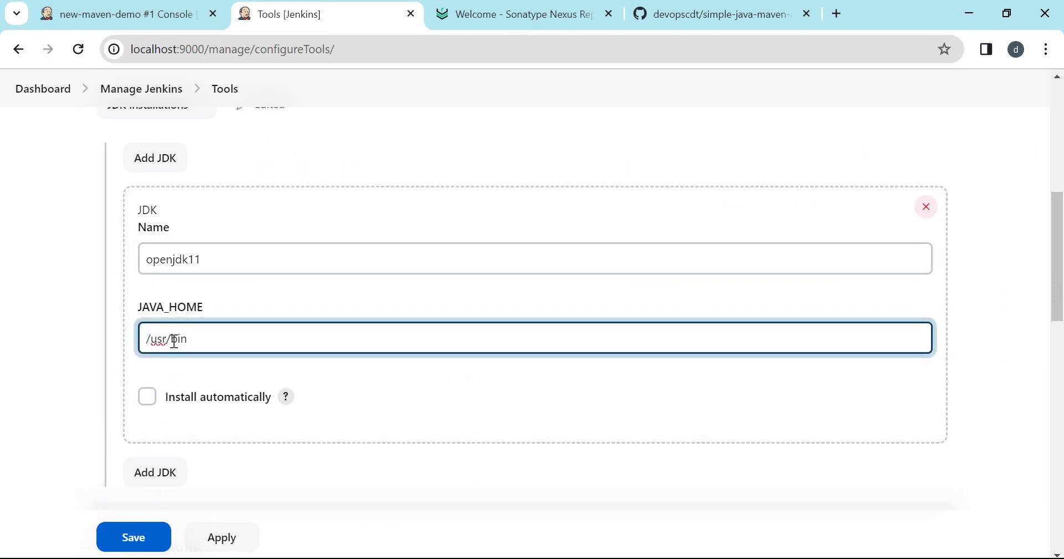
drag(175, 338, 273, 341)
key(BackSpace)
click(136, 539)
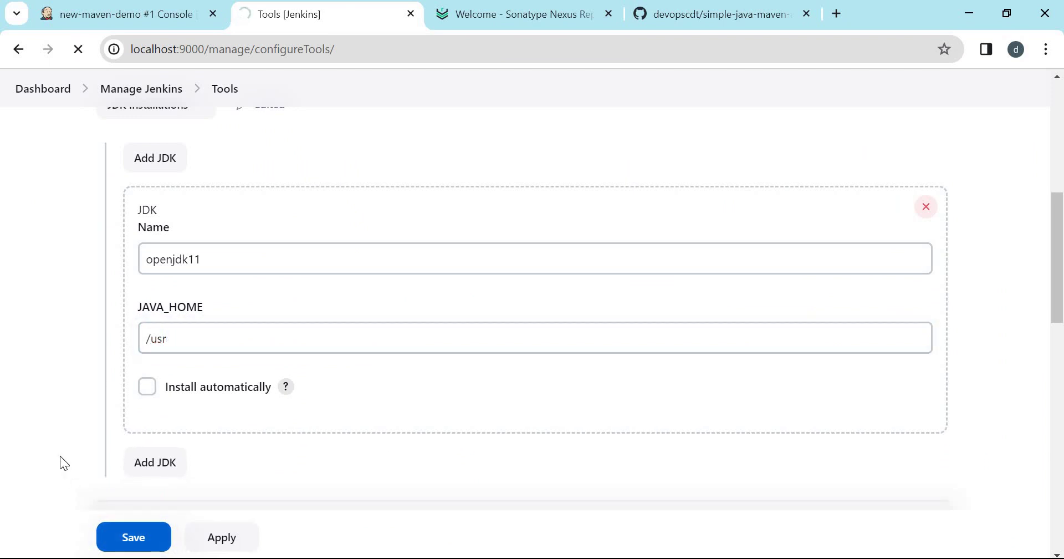
key(ctrl+shift+Tab)
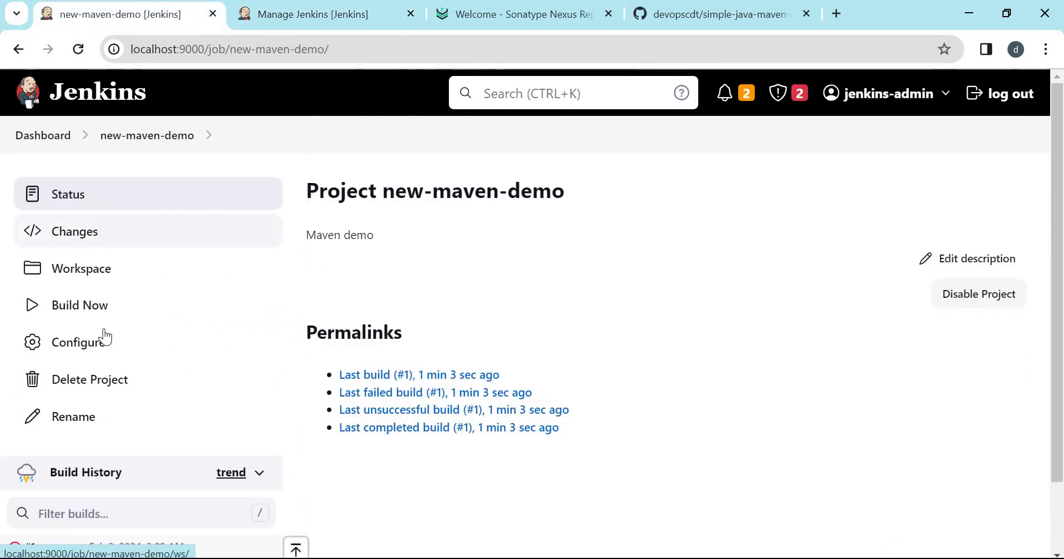
Start build #2 and scan its log, highlighting the Nexus repository address.
click(77, 305)
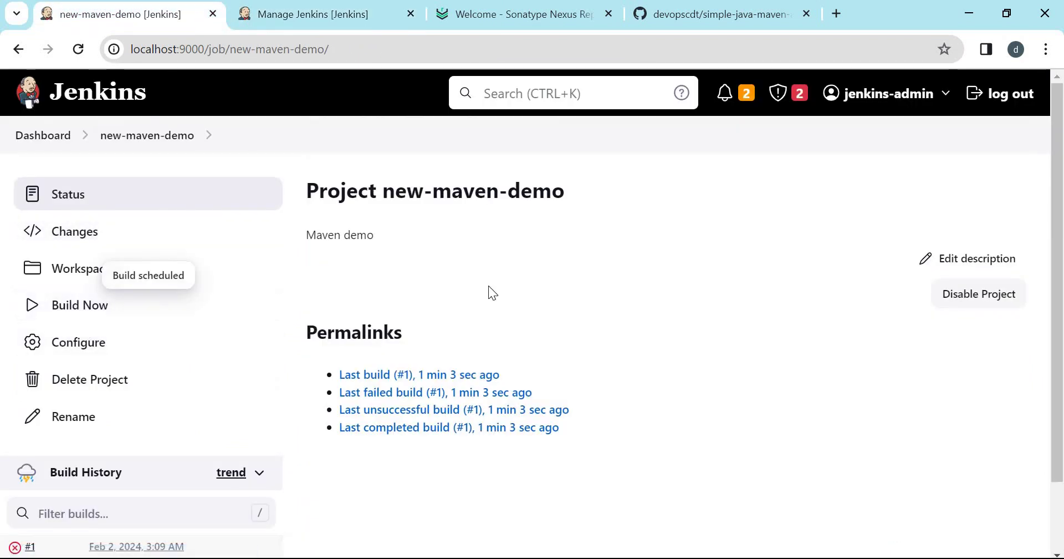
scroll(451, 408, down, 2)
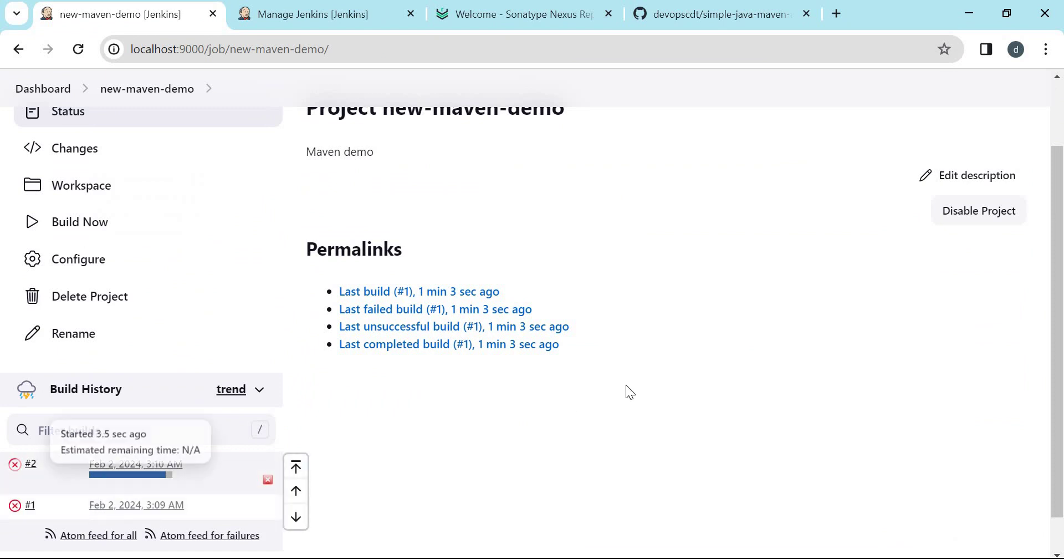
scroll(820, 267, up, 5)
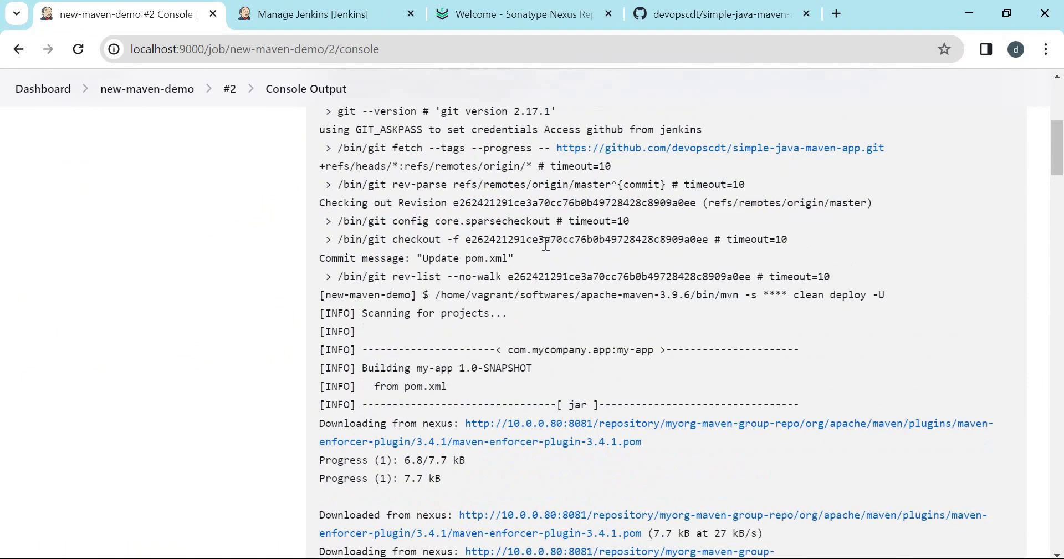
scroll(546, 244, down, 3)
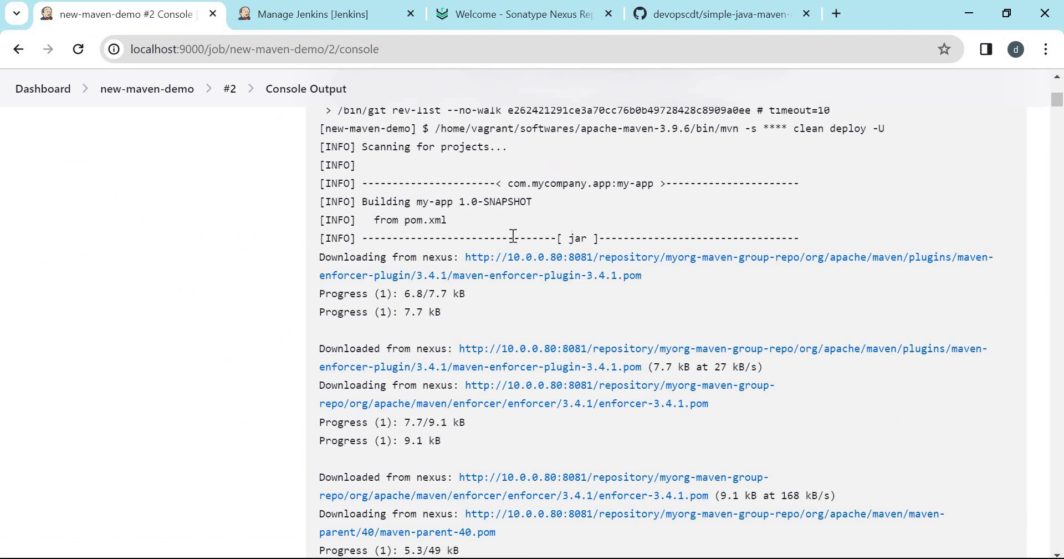
drag(463, 257, 658, 257)
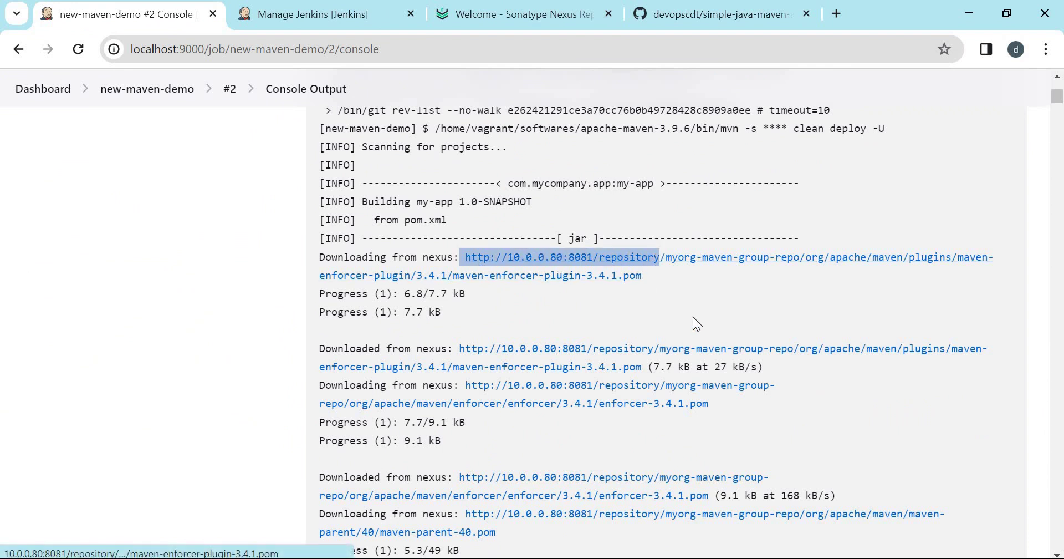
scroll(694, 324, down, 8)
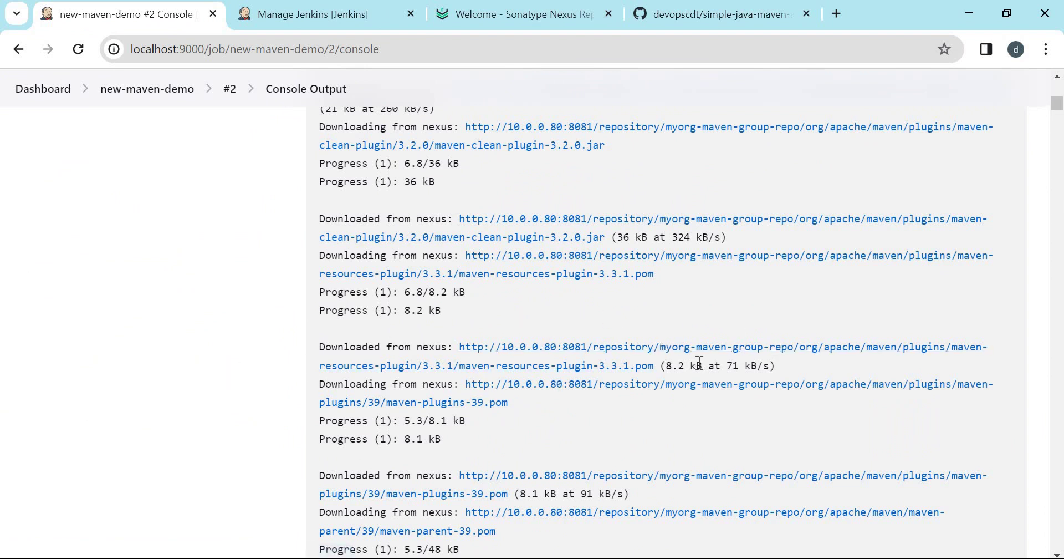
Go to the end of build #2's log and highlight the 403 Forbidden deploy error.
key(End)
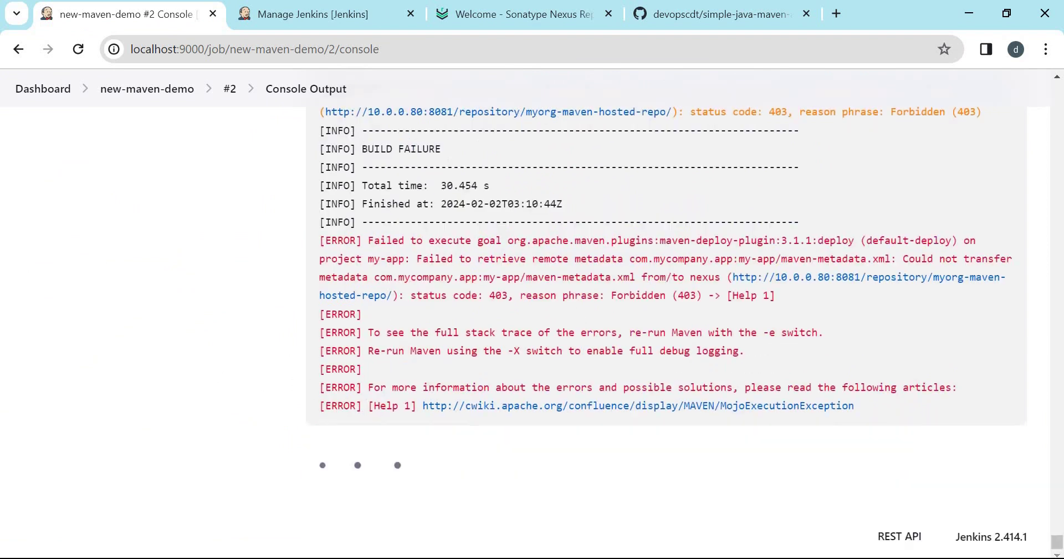
scroll(263, 377, up, 5)
scroll(263, 377, up, 6)
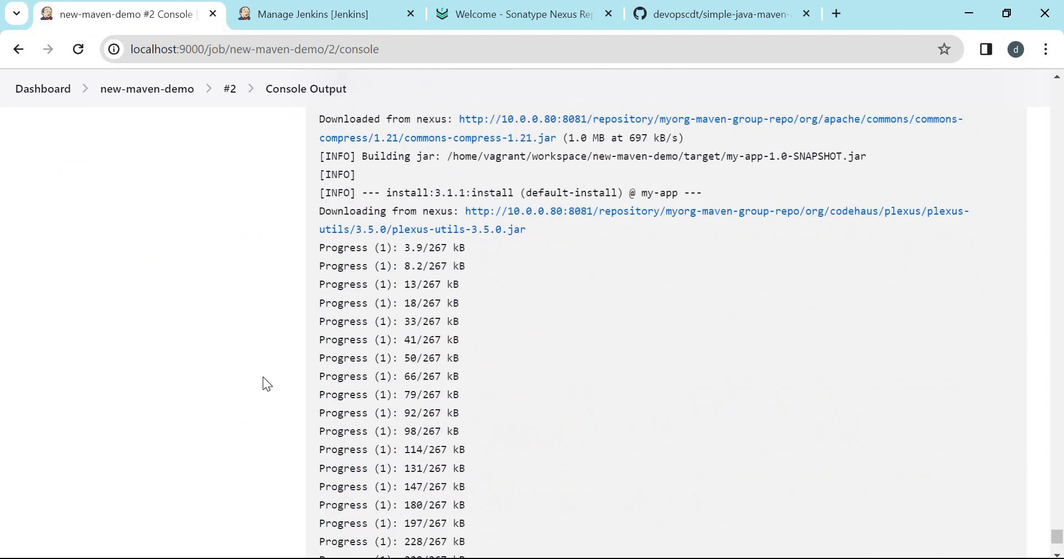
scroll(262, 377, down, 7)
scroll(300, 255, down, 4)
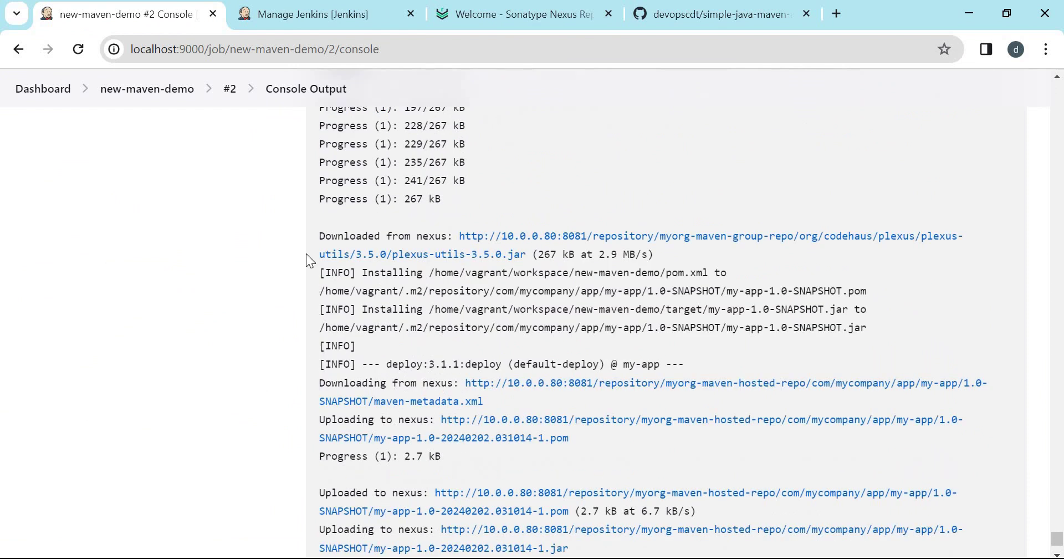
scroll(357, 322, down, 4)
scroll(356, 322, up, 3)
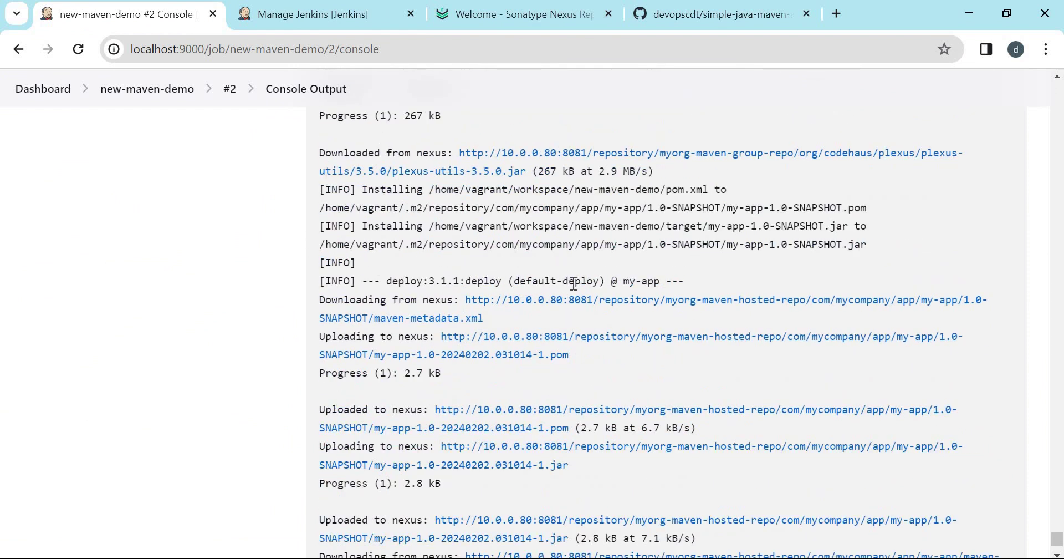
drag(380, 279, 581, 279)
scroll(369, 296, down, 3)
scroll(369, 297, down, 1)
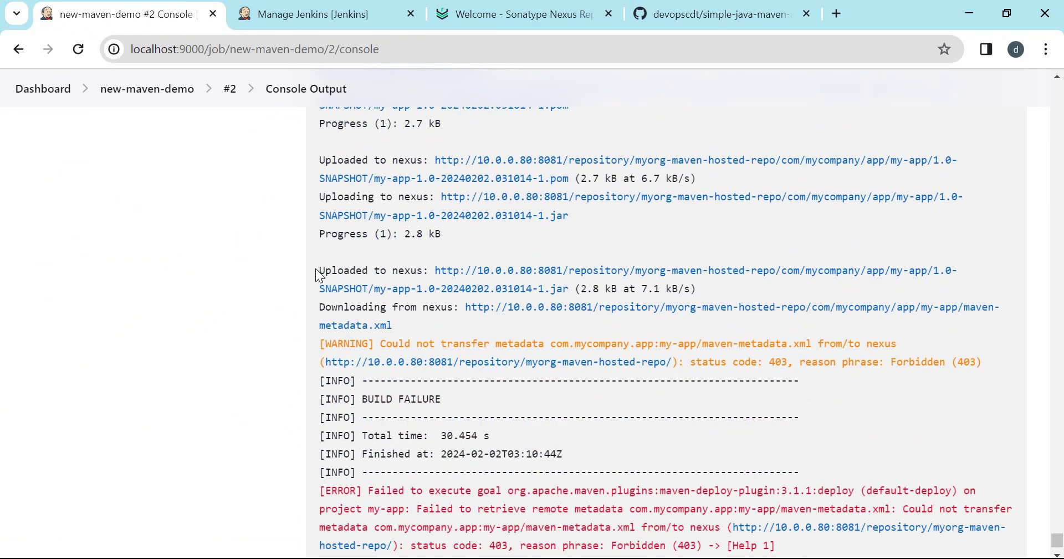
scroll(284, 316, down, 1)
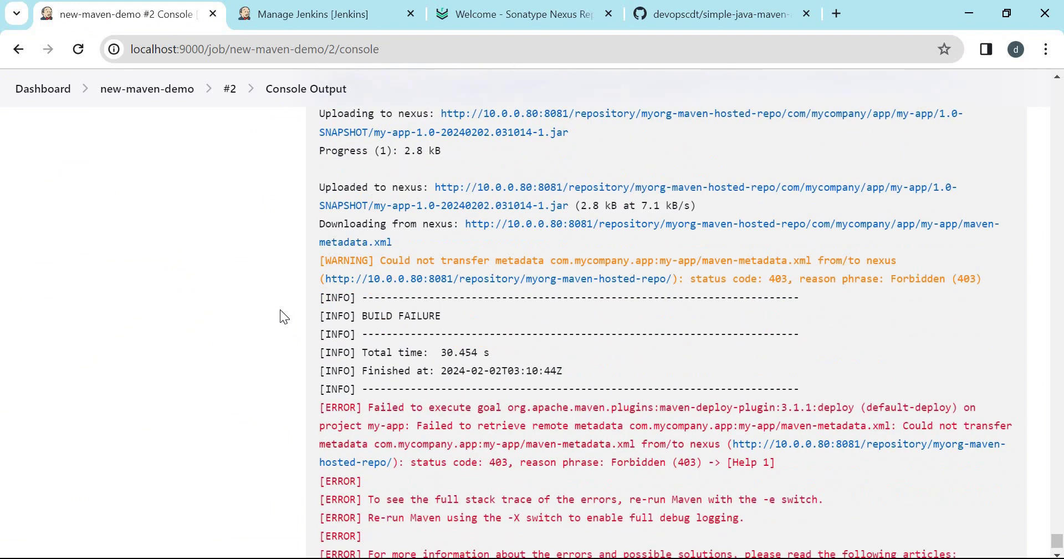
drag(764, 279, 958, 279)
scroll(666, 407, down, 2)
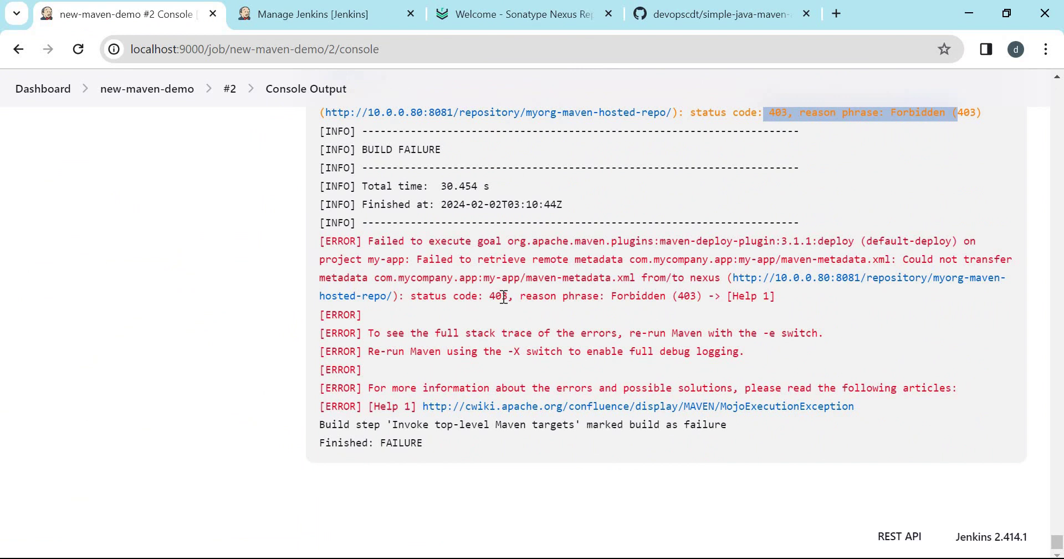
Select the nexus server username and password lines in settings.xml, then go back to Nexus.
key(alt+Tab)
click(170, 269)
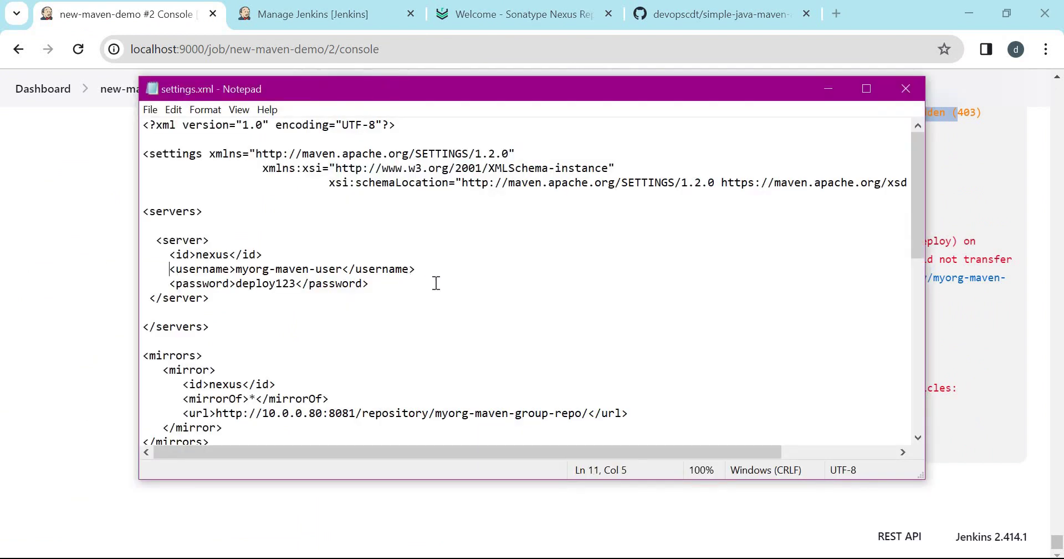
shift+click(436, 283)
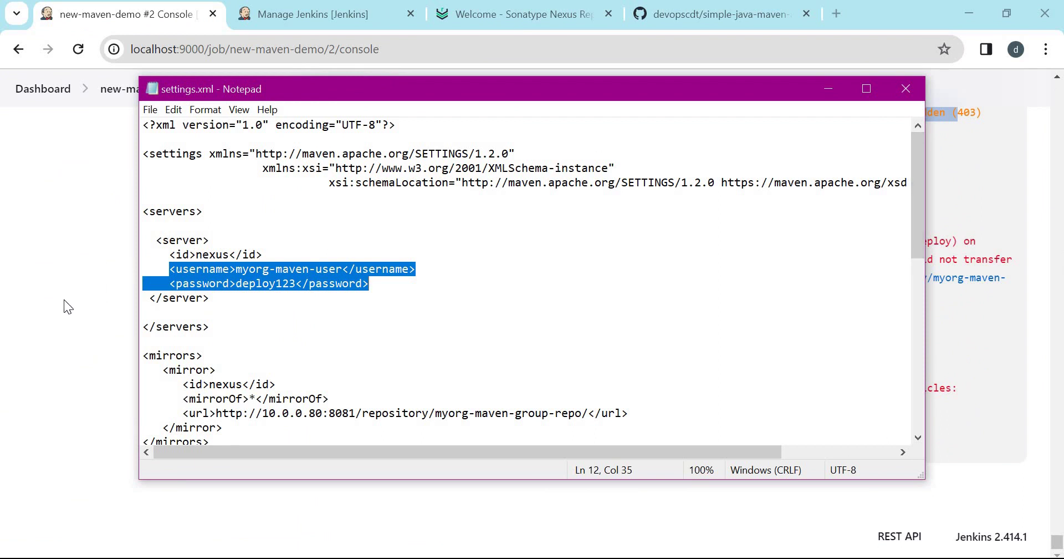
click(516, 14)
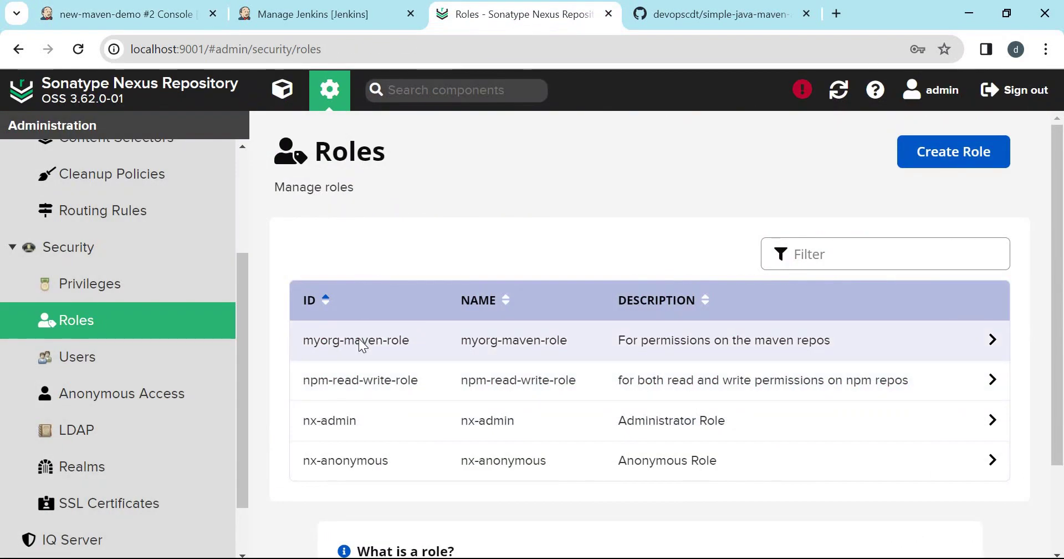
Add nx-repository-view-maven2-myorg-maven-hosted-repo-read to myorg-maven-role and save the role.
click(358, 340)
scroll(815, 266, down, 5)
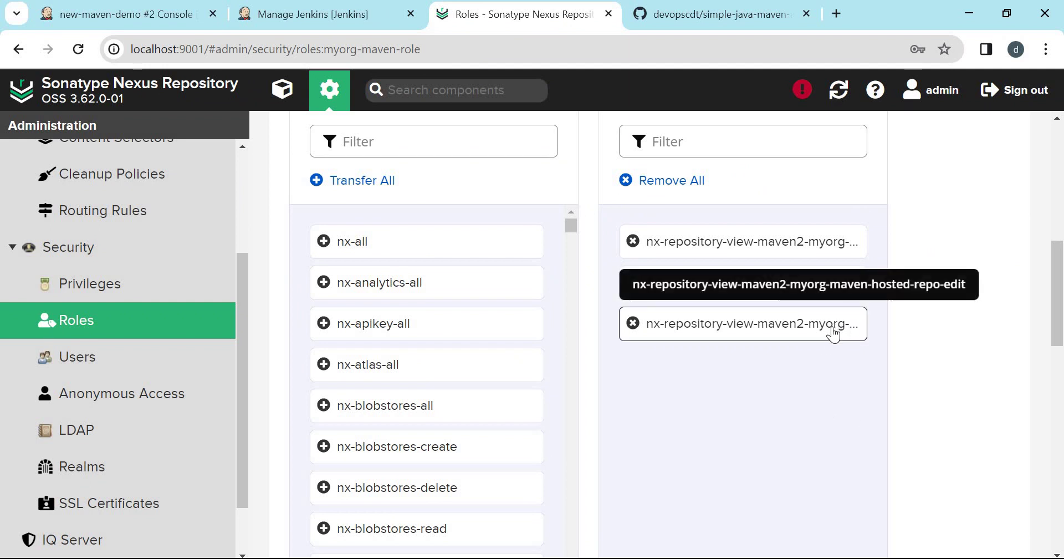
text(myorg)
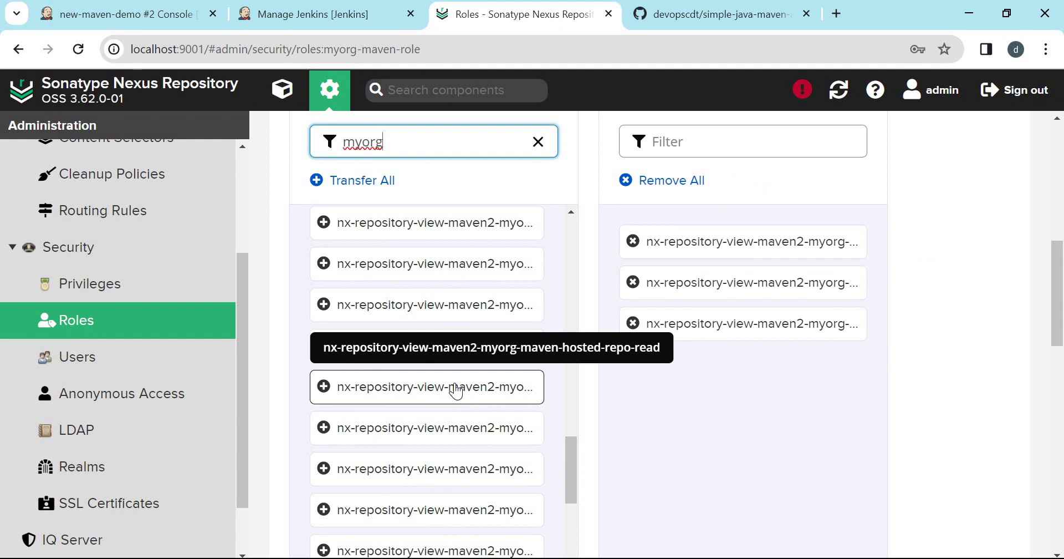
click(456, 390)
scroll(1004, 376, down, 2)
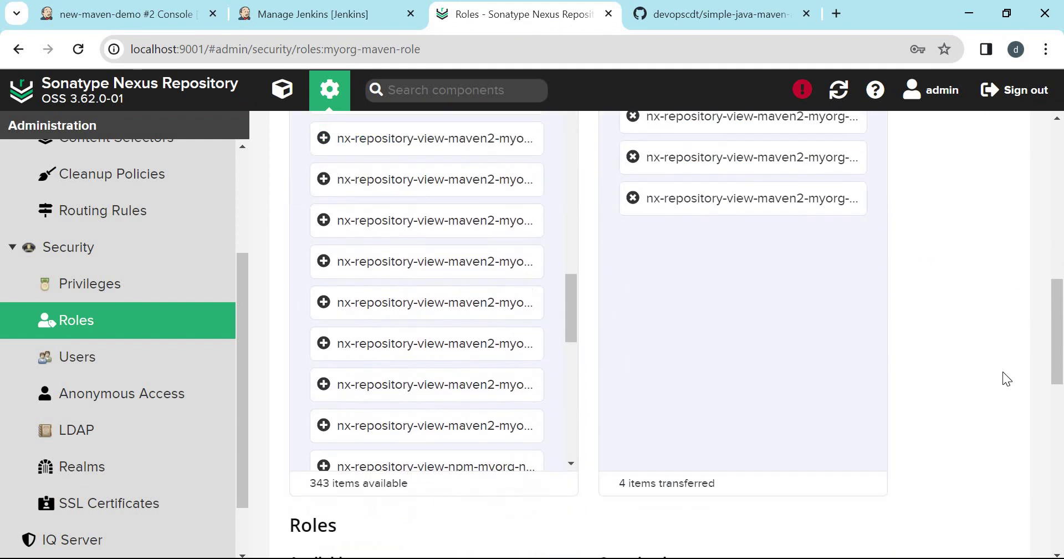
scroll(1003, 371, down, 5)
click(972, 491)
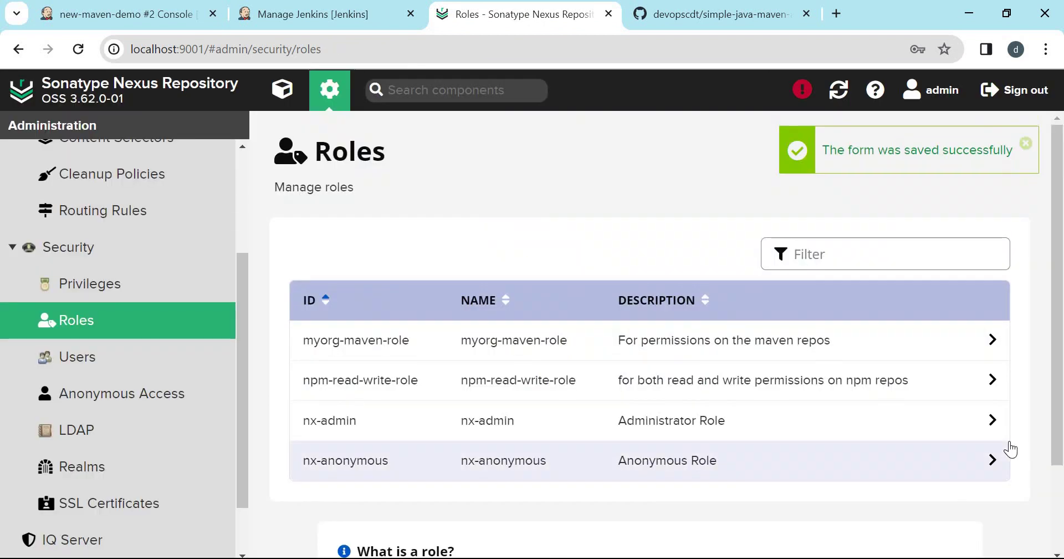
Start build #3 from the new-maven-demo job page and open its console output.
click(97, 15)
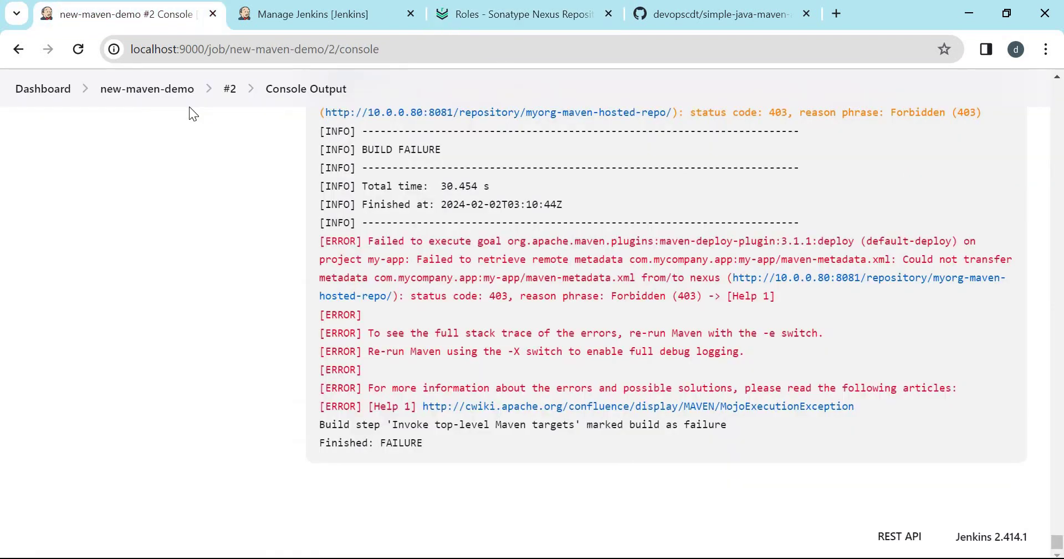
click(164, 90)
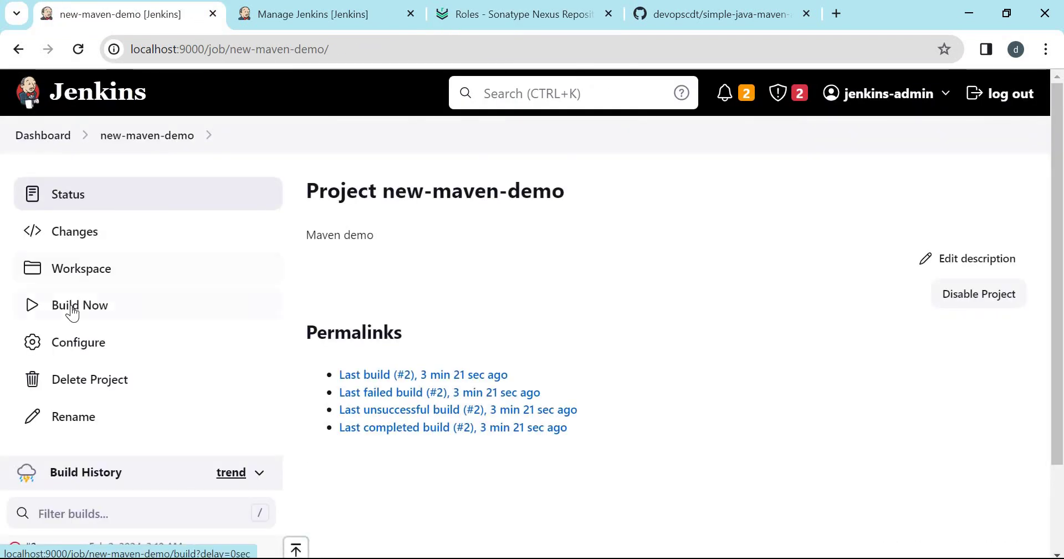
click(75, 306)
scroll(391, 385, down, 1)
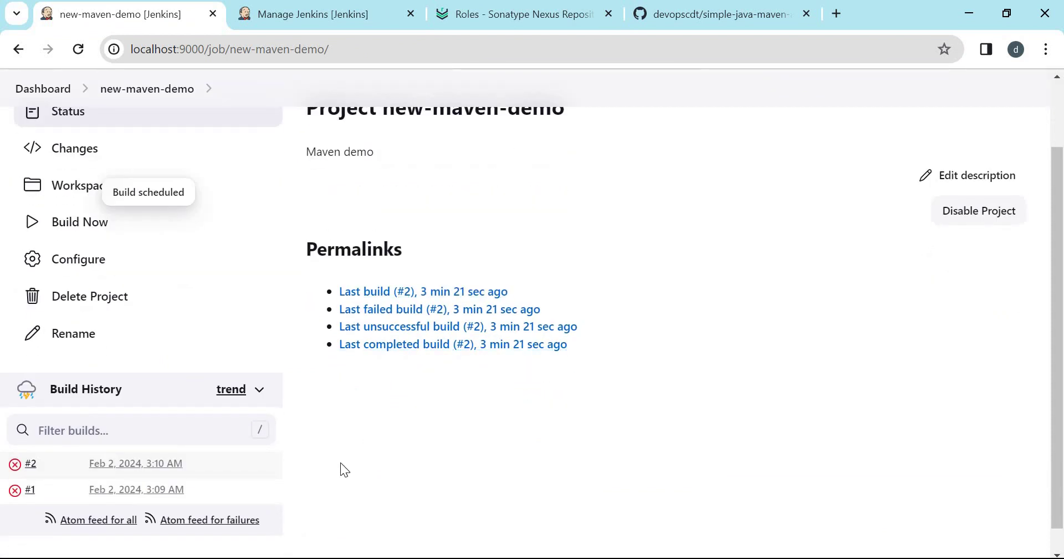
click(239, 461)
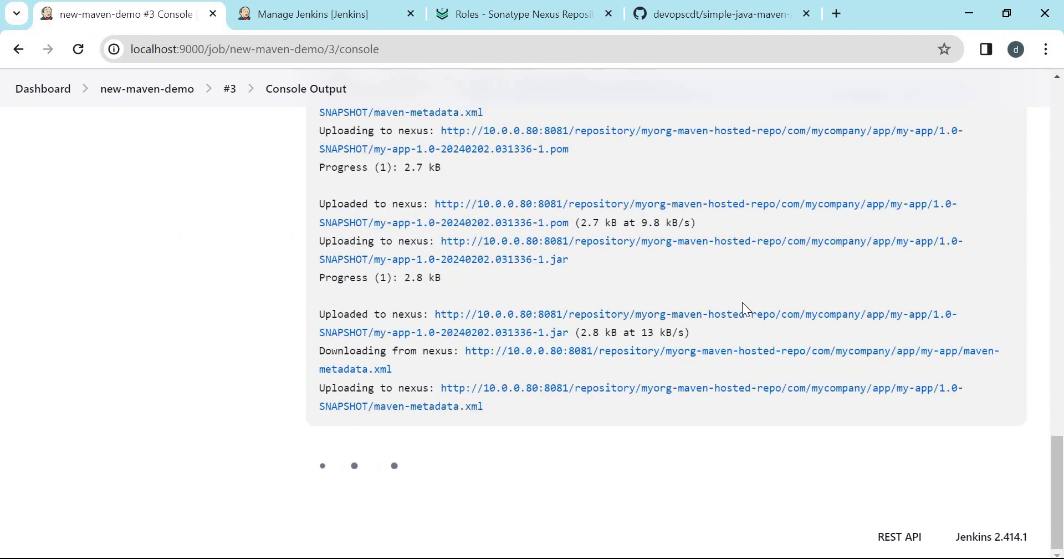
scroll(692, 360, up, 3)
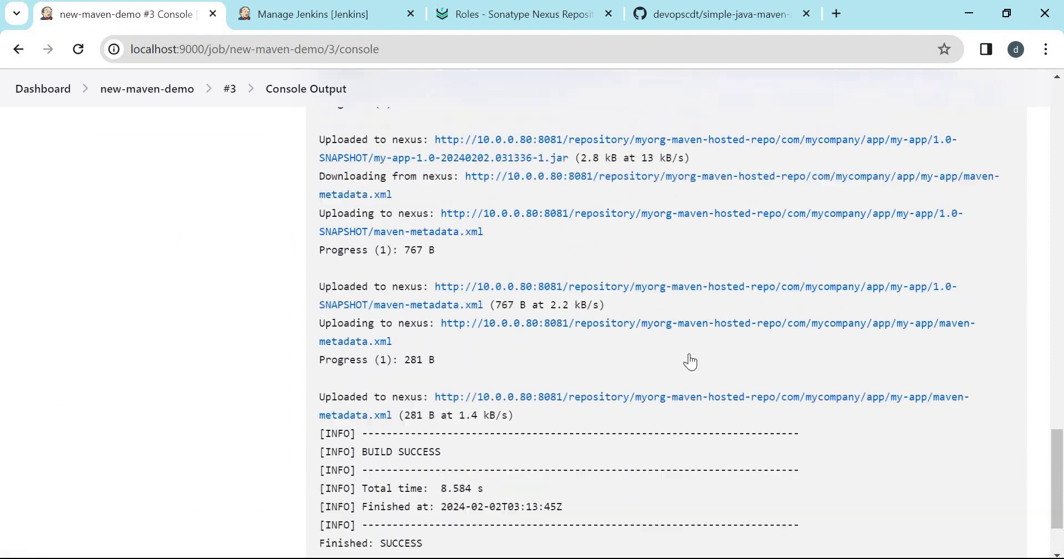